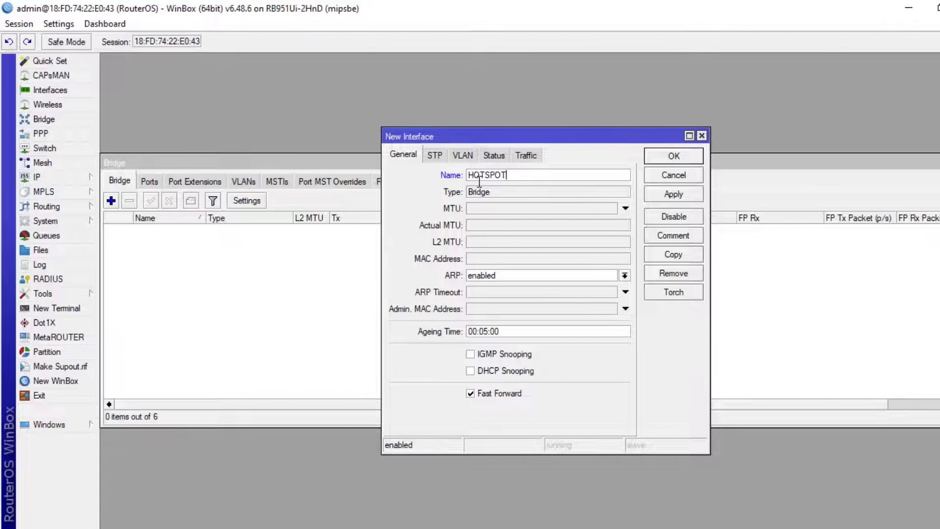
Confirm the HOTSPOT bridge, then create a second bridge named LAN.
{"action": "left_click", "coordinate": [676, 156]}
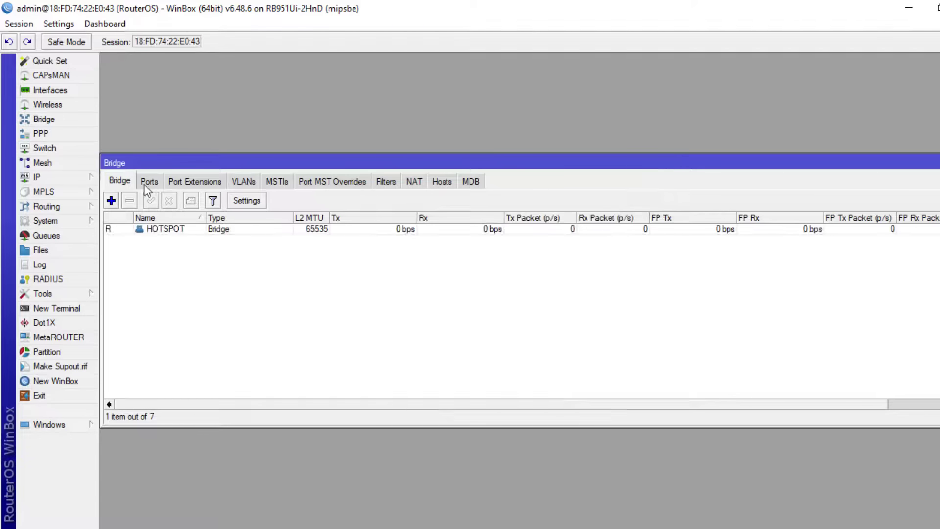
{"action": "left_click", "coordinate": [112, 201]}
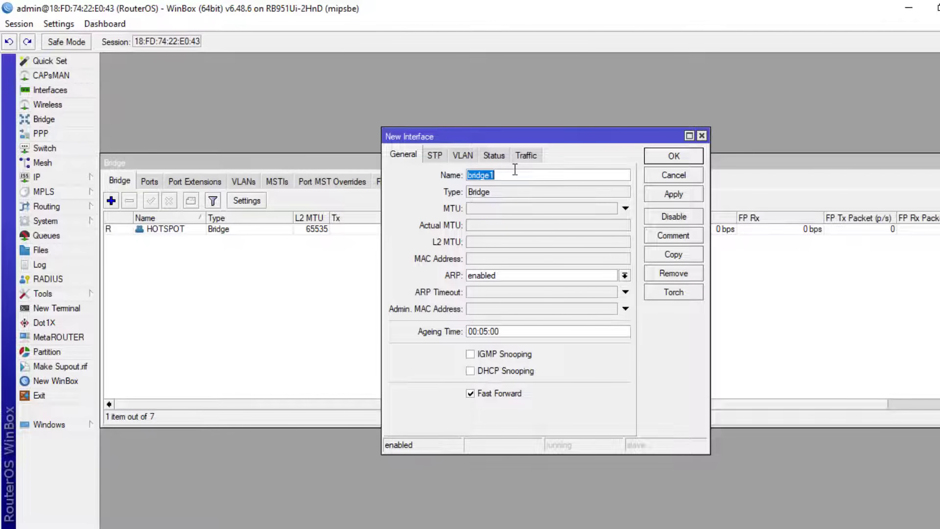
{"action": "type", "text": "LAN"}
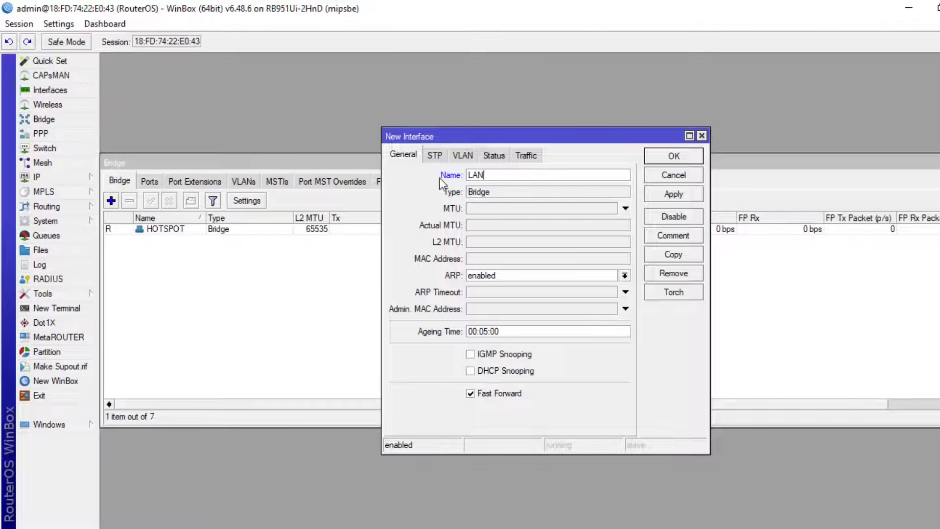
{"action": "left_click", "coordinate": [690, 159]}
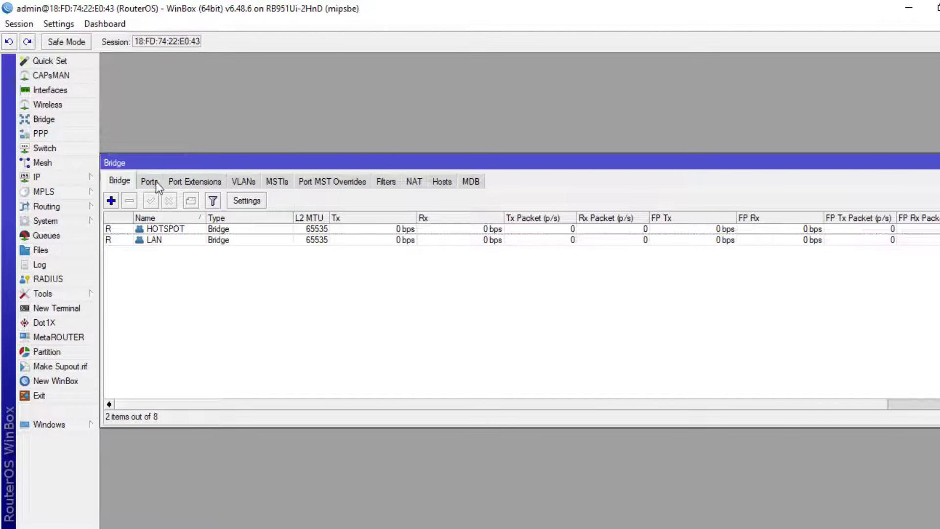
In the bridge Ports list, add ether3 as a port of the HOTSPOT bridge.
{"action": "left_click", "coordinate": [152, 181]}
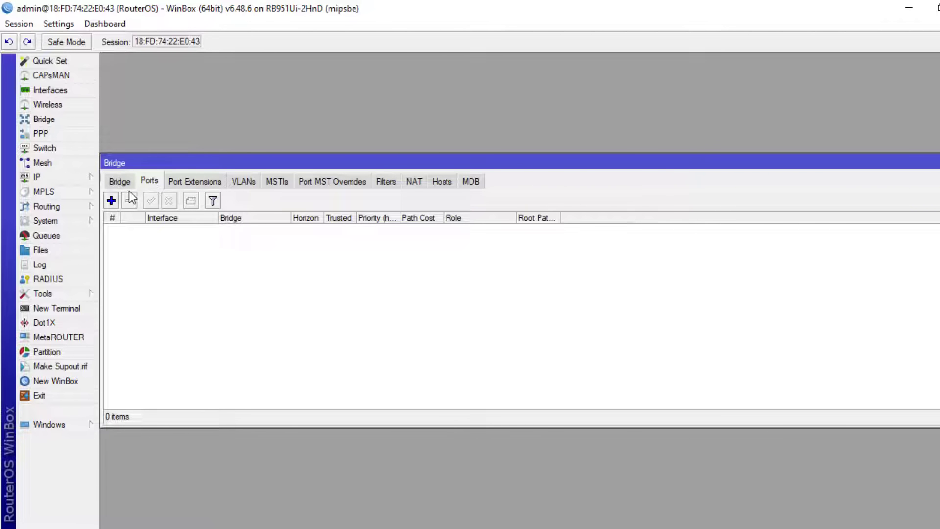
{"action": "left_click", "coordinate": [111, 200]}
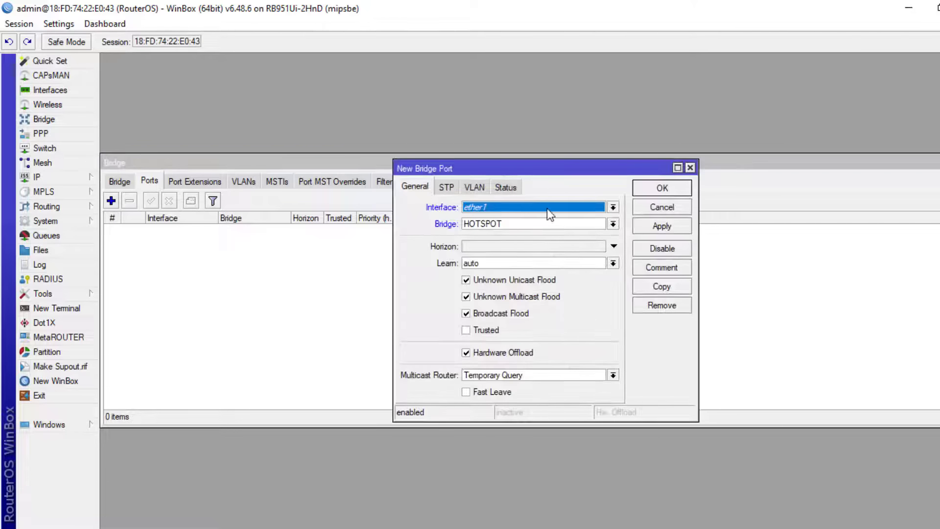
{"action": "left_click", "coordinate": [613, 207]}
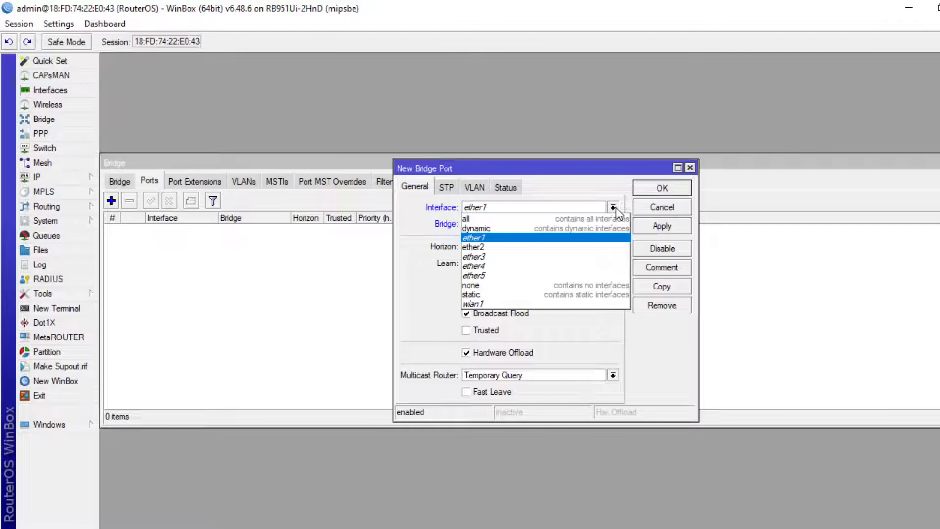
{"action": "left_click", "coordinate": [480, 257]}
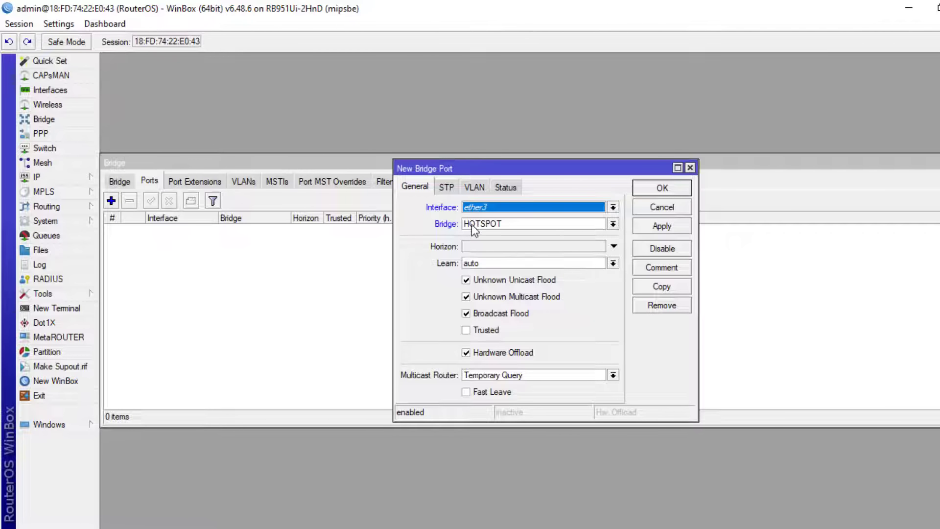
{"action": "left_click", "coordinate": [613, 224]}
{"action": "left_click", "coordinate": [612, 224]}
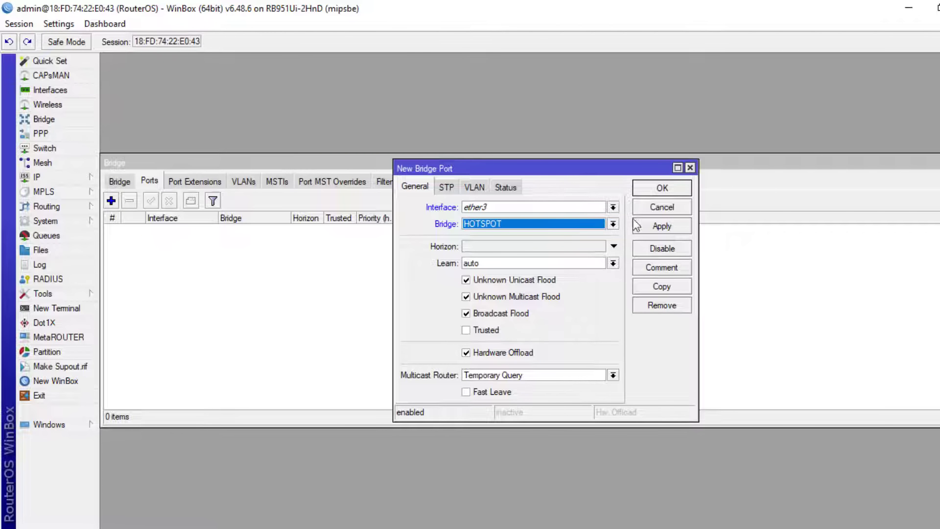
{"action": "left_click", "coordinate": [658, 225]}
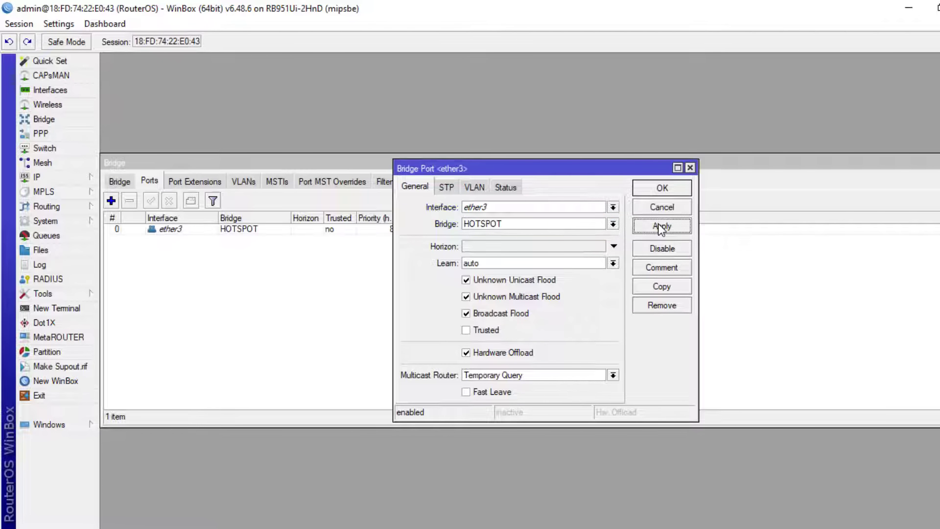
{"action": "left_click", "coordinate": [658, 186]}
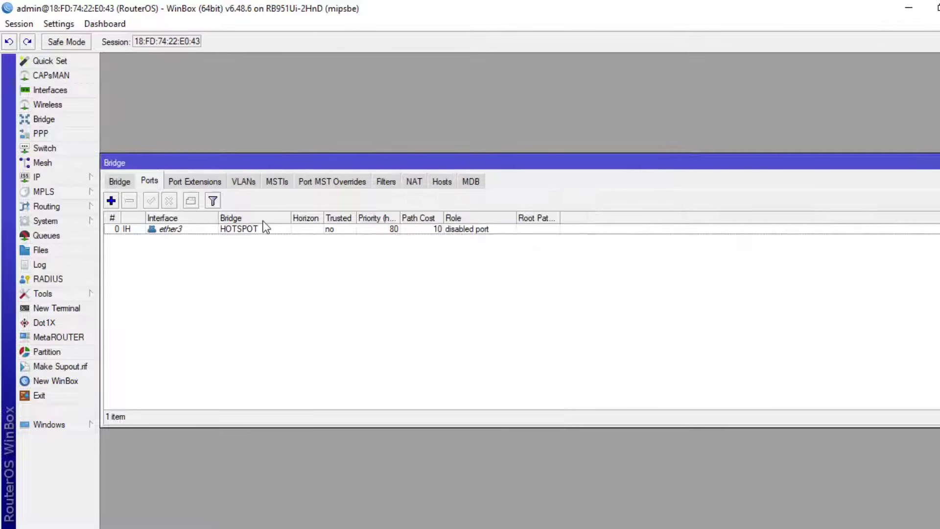
Add ether4 and ether5 as ports of the HOTSPOT bridge.
{"action": "left_click", "coordinate": [111, 200]}
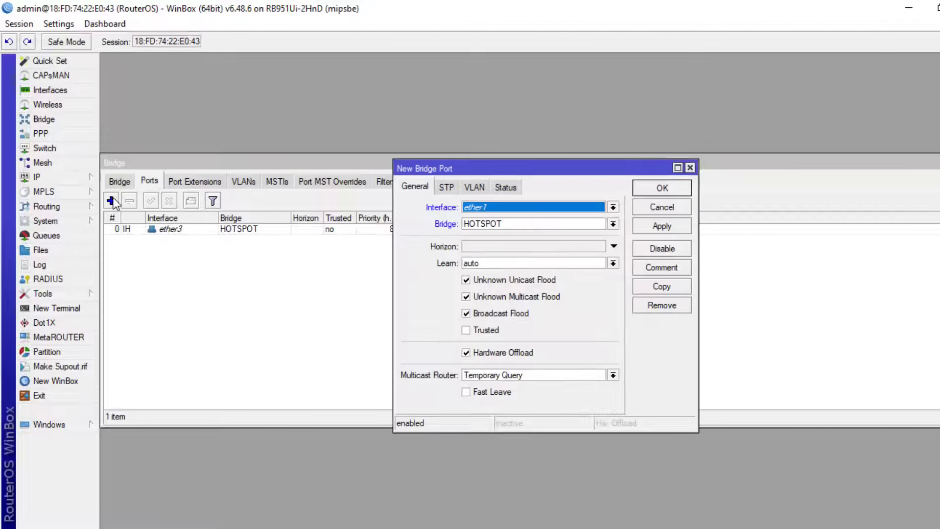
{"action": "left_click", "coordinate": [613, 207]}
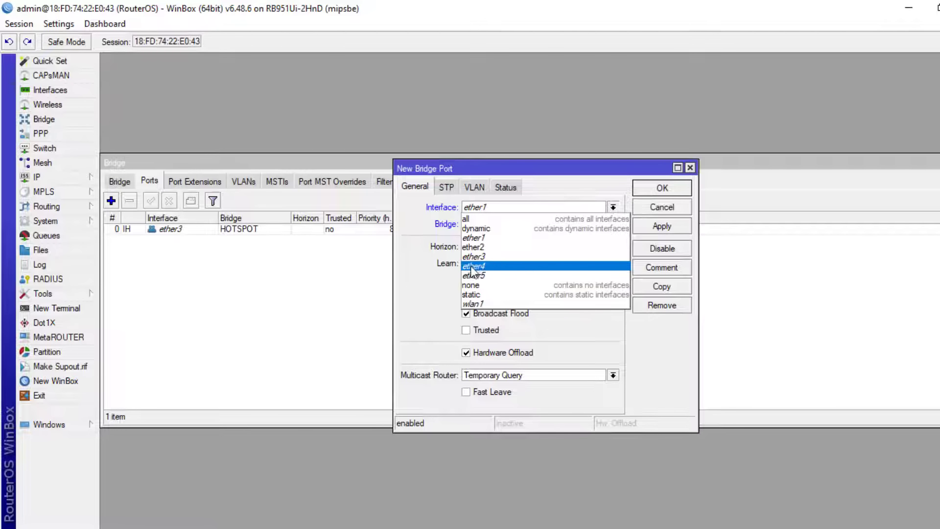
{"action": "left_click", "coordinate": [498, 265]}
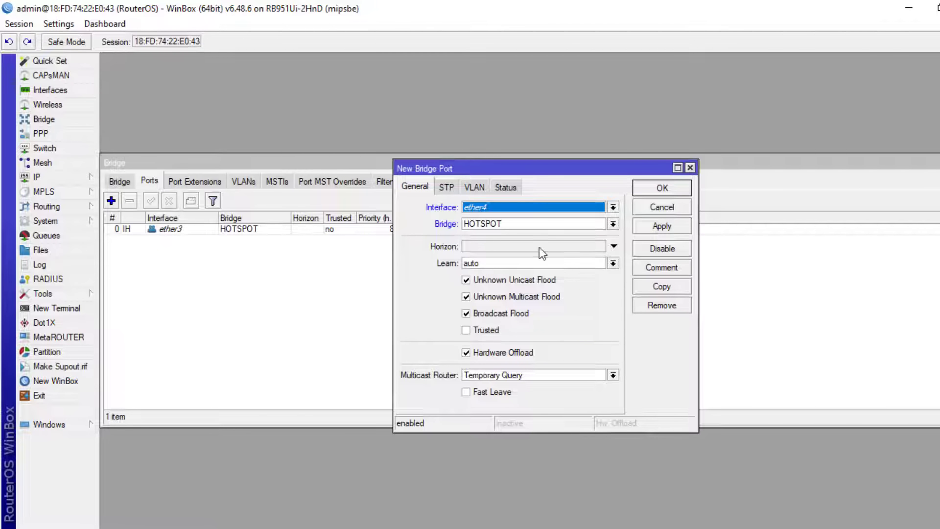
{"action": "left_click", "coordinate": [661, 226]}
{"action": "left_click", "coordinate": [662, 187]}
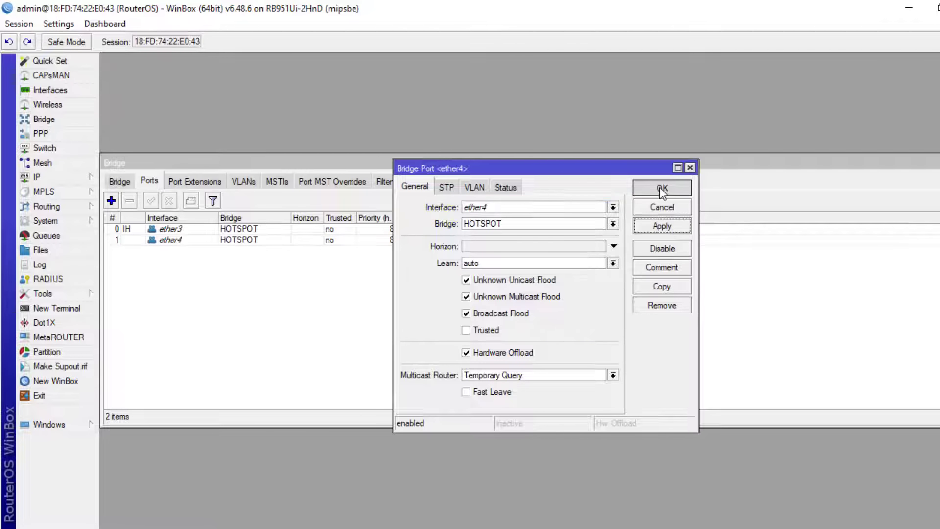
{"action": "left_click", "coordinate": [111, 201]}
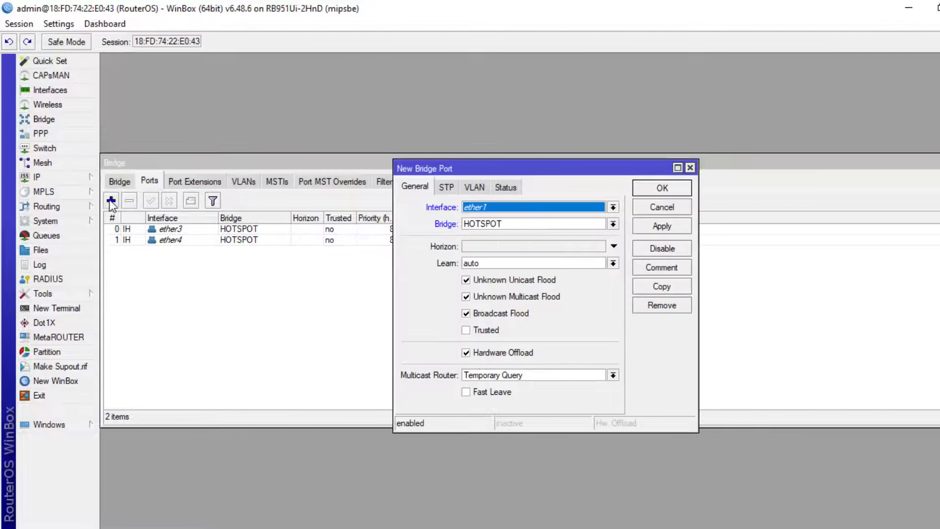
{"action": "left_click", "coordinate": [612, 208]}
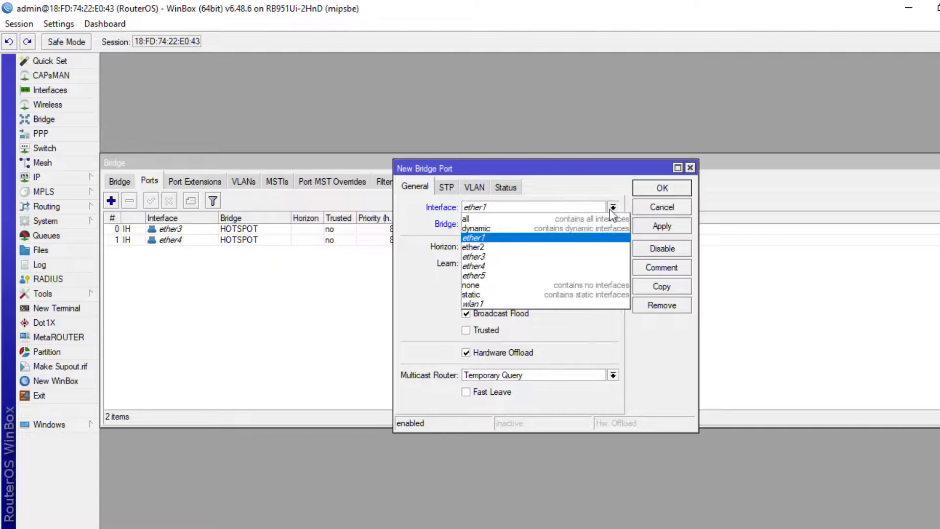
{"action": "left_click", "coordinate": [532, 275]}
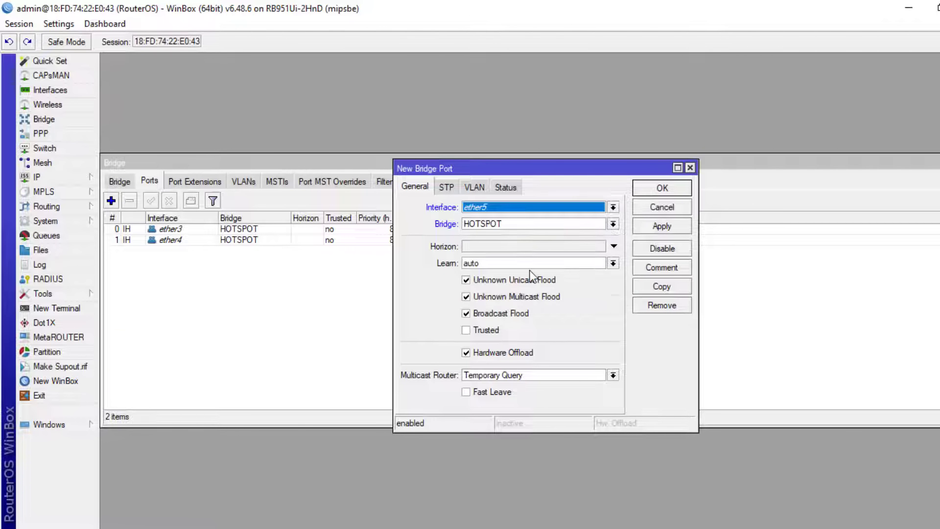
{"action": "left_click", "coordinate": [667, 227]}
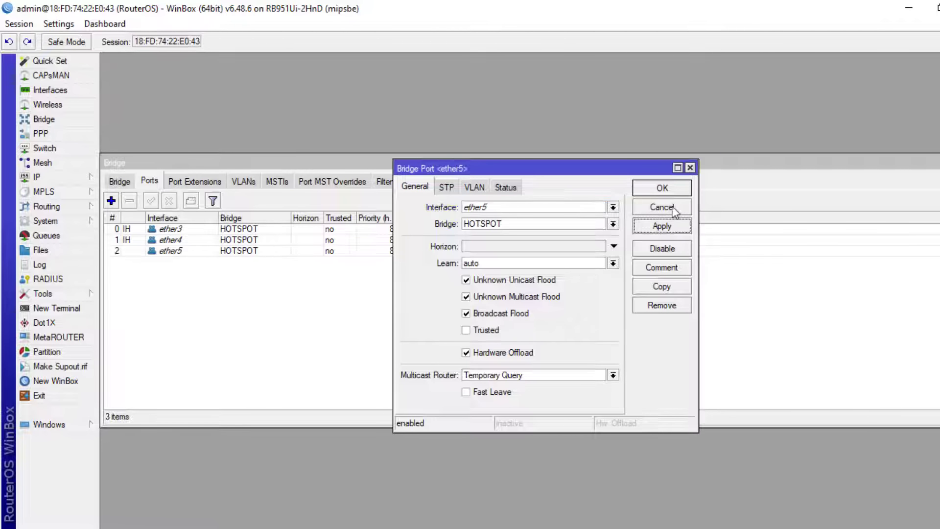
{"action": "left_click", "coordinate": [670, 192]}
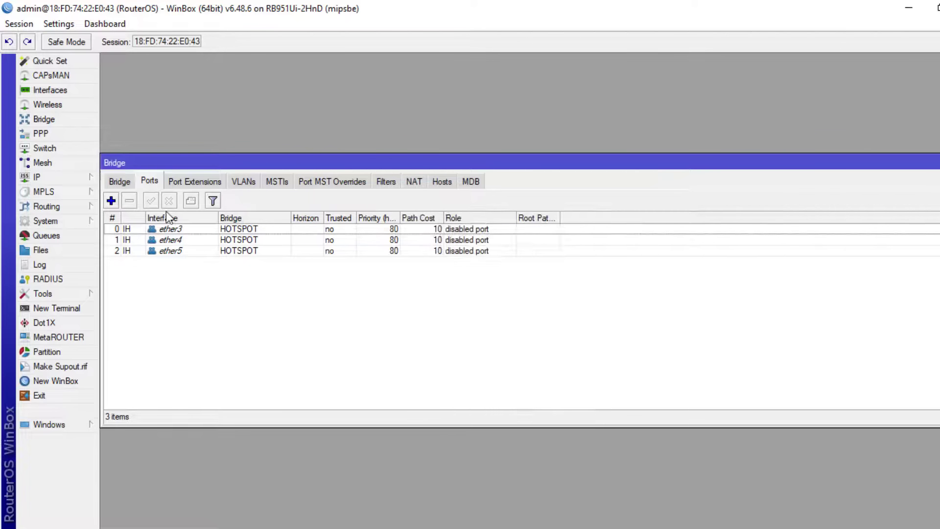
Add wlan1 as a port of the HOTSPOT bridge.
{"action": "left_click", "coordinate": [112, 201]}
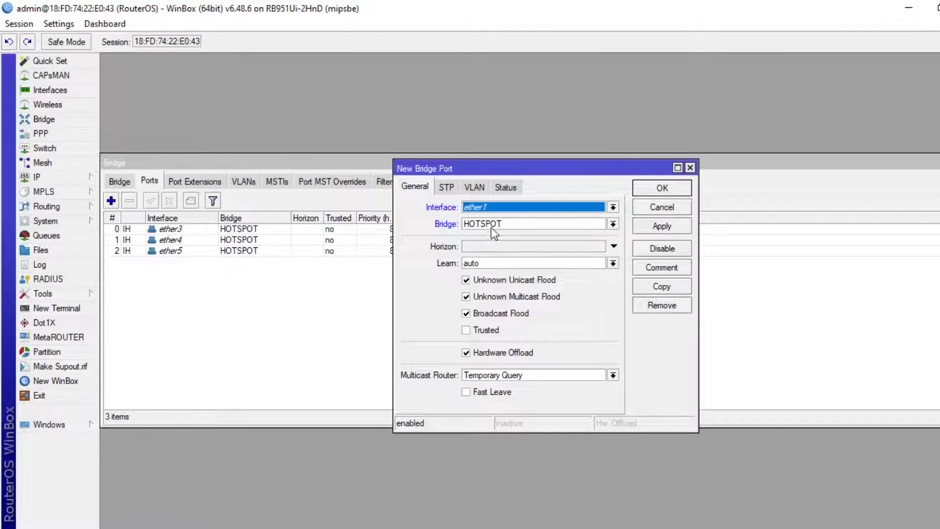
{"action": "left_click", "coordinate": [613, 207]}
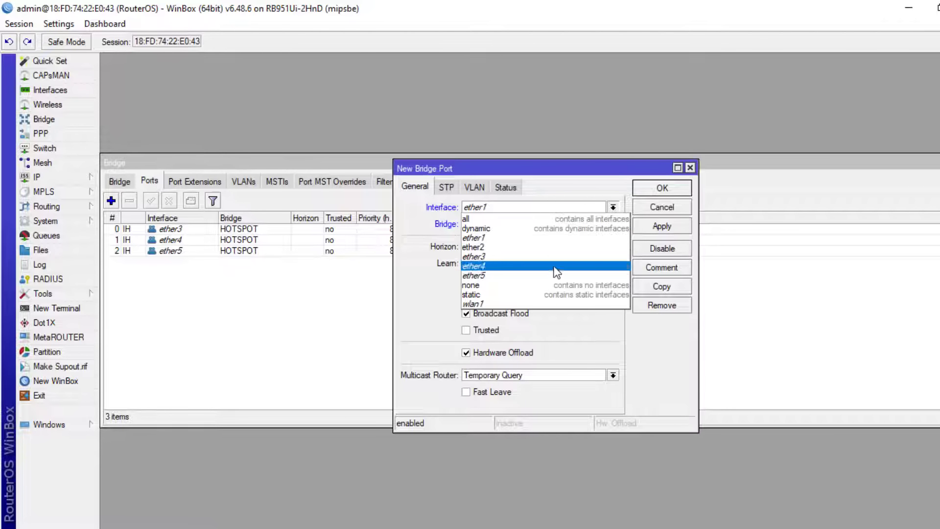
{"action": "left_click", "coordinate": [515, 302]}
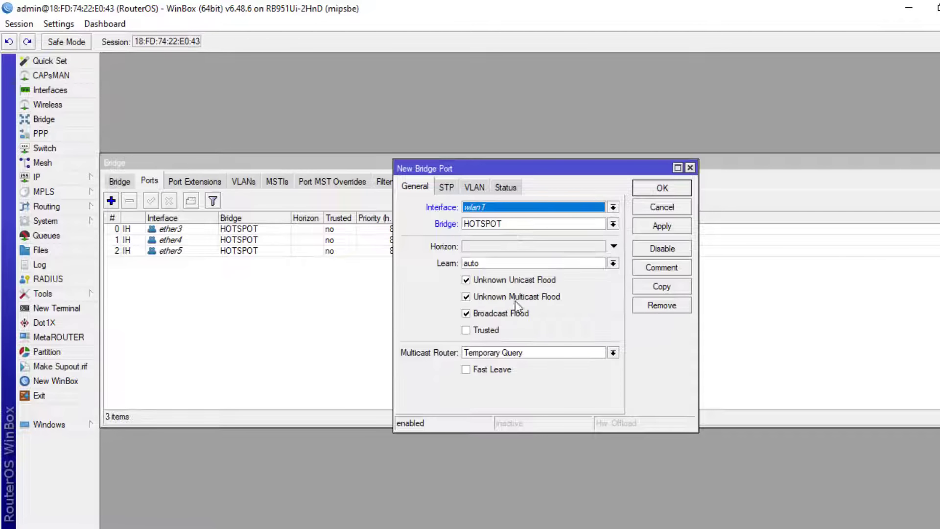
{"action": "left_click", "coordinate": [654, 227]}
{"action": "left_click", "coordinate": [660, 190]}
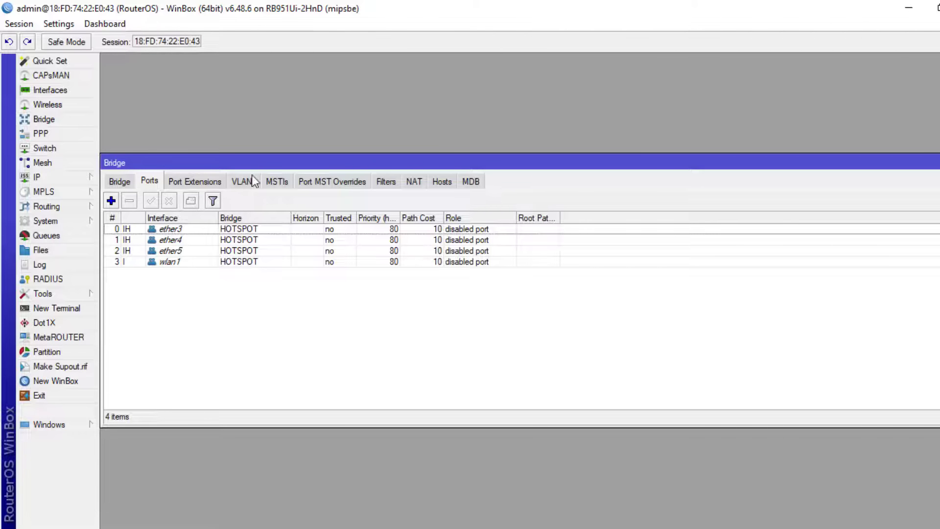
Create a bridge port with interface ether2 and bridge set to LAN.
{"action": "left_click", "coordinate": [110, 200]}
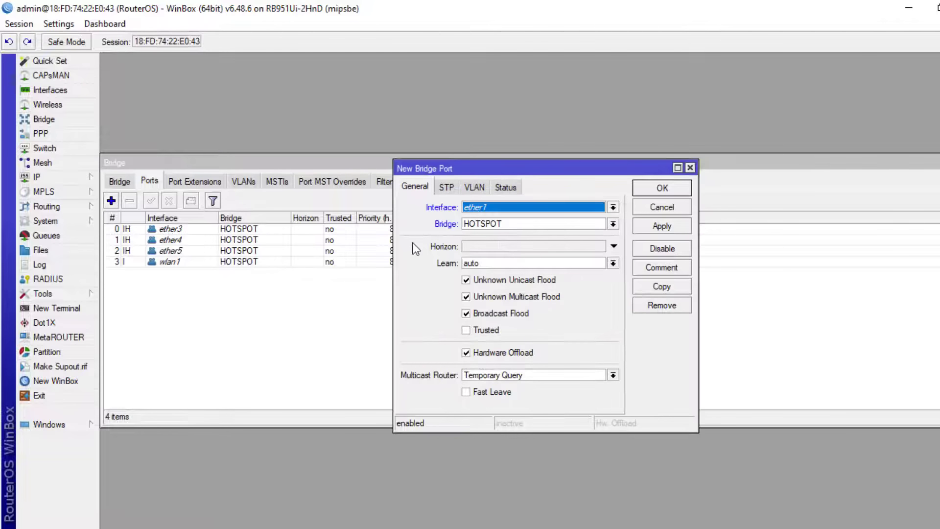
{"action": "left_click", "coordinate": [613, 207]}
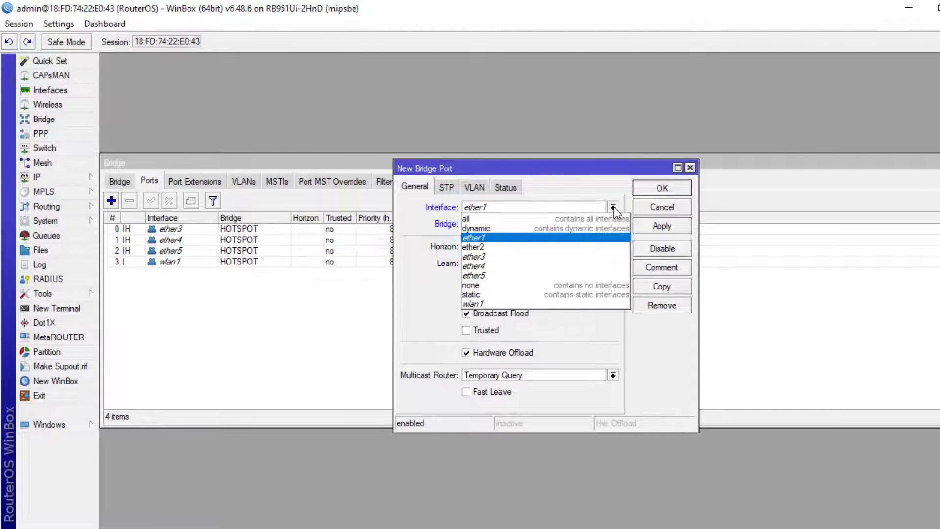
{"action": "left_click", "coordinate": [484, 247]}
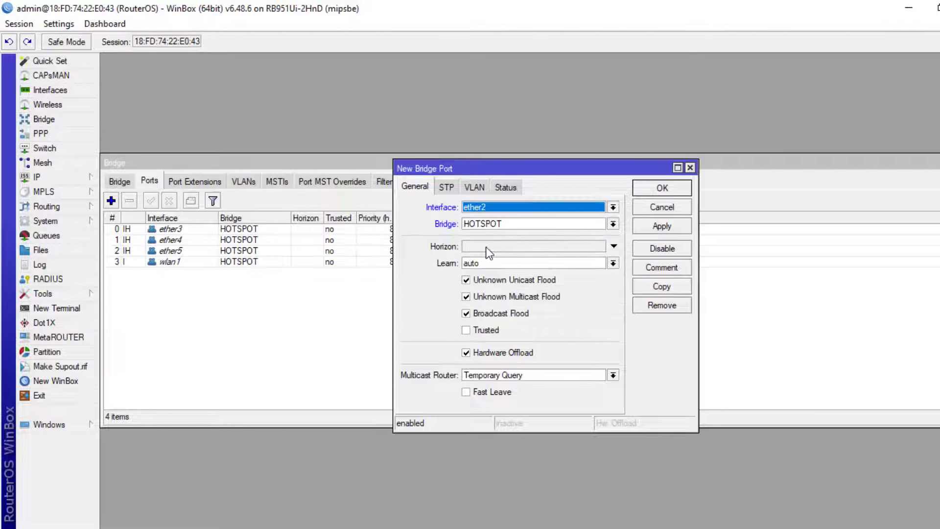
{"action": "left_click", "coordinate": [612, 224]}
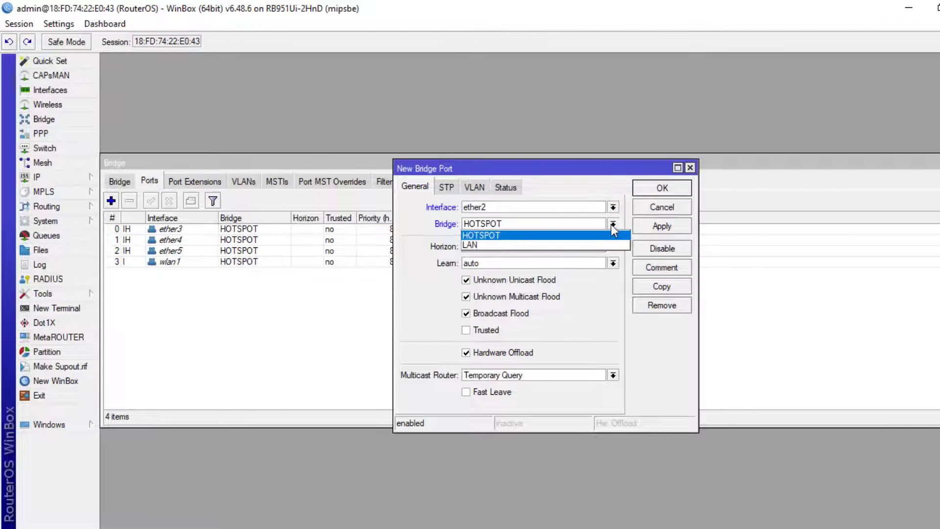
{"action": "left_click", "coordinate": [510, 245]}
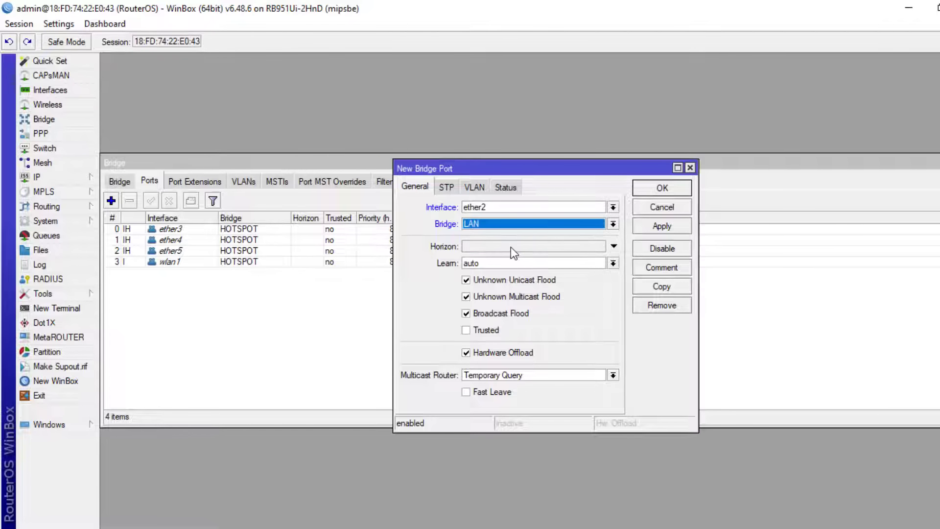
{"action": "left_click", "coordinate": [674, 225]}
{"action": "left_click", "coordinate": [661, 189]}
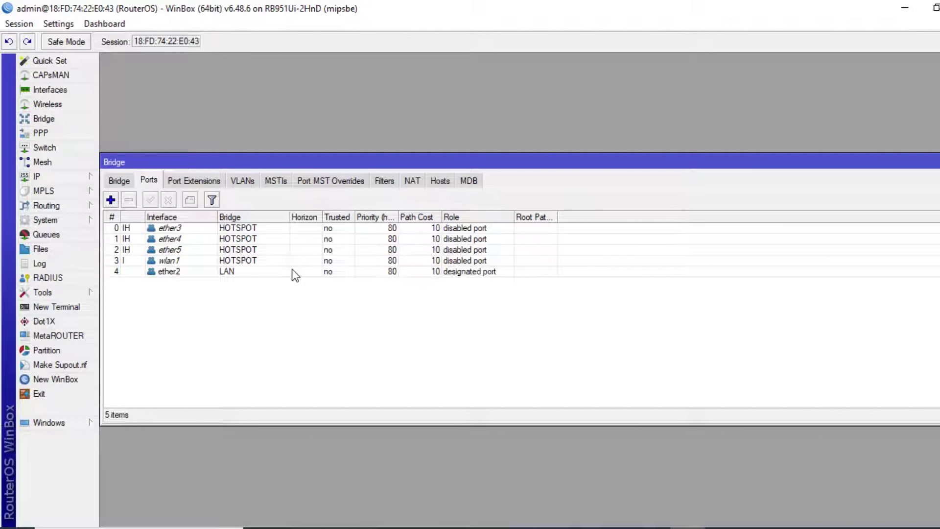
In IP > Addresses, add 10.0.0.254/24 on interface HOTSPOT and save it.
{"action": "left_click", "coordinate": [57, 175]}
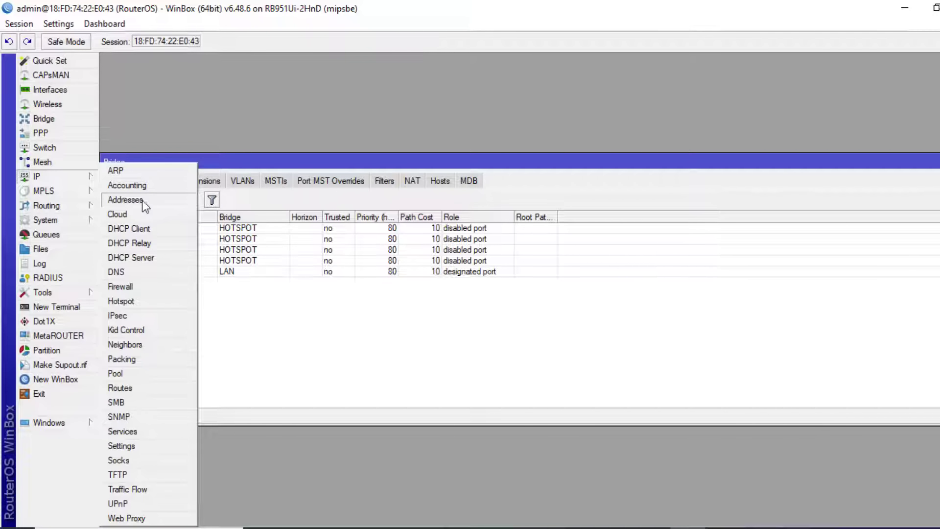
{"action": "left_click", "coordinate": [161, 205]}
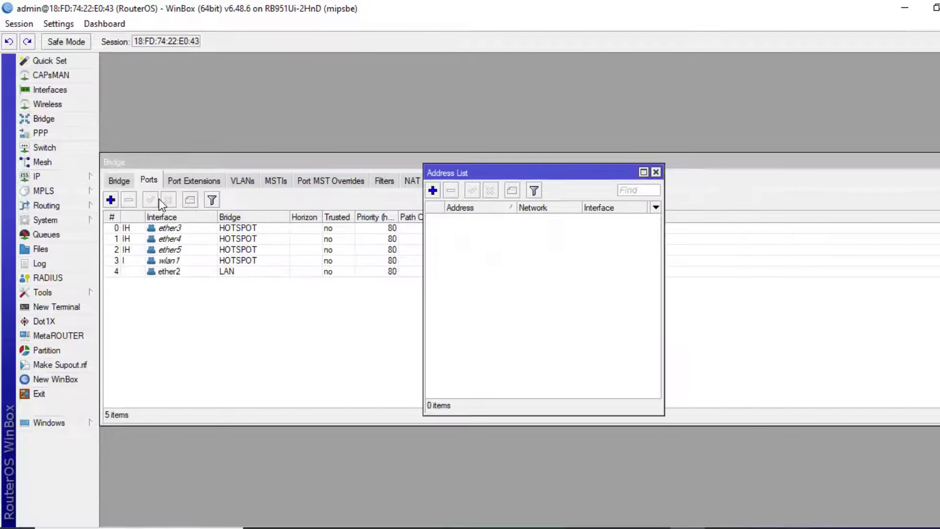
{"action": "left_click", "coordinate": [434, 191]}
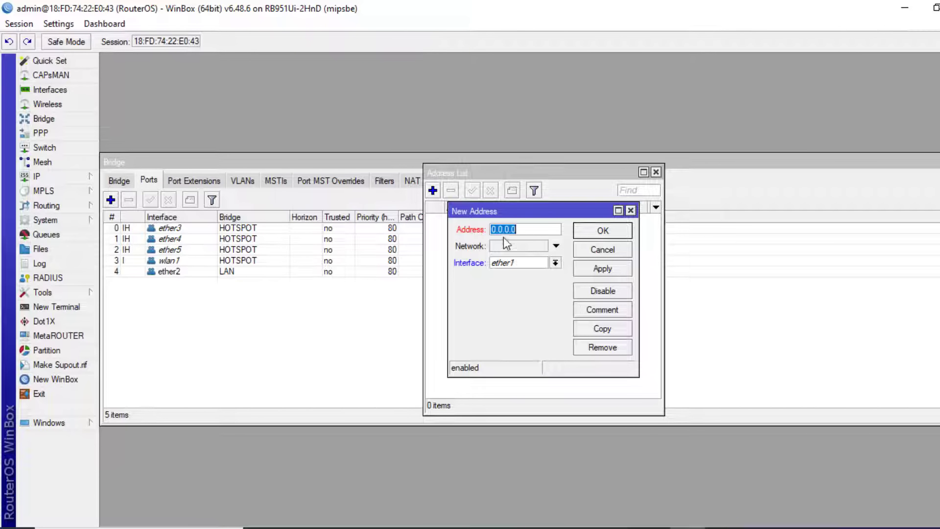
{"action": "left_click", "coordinate": [496, 230]}
{"action": "key", "text": "BackSpace"}
{"action": "type", "text": "10"}
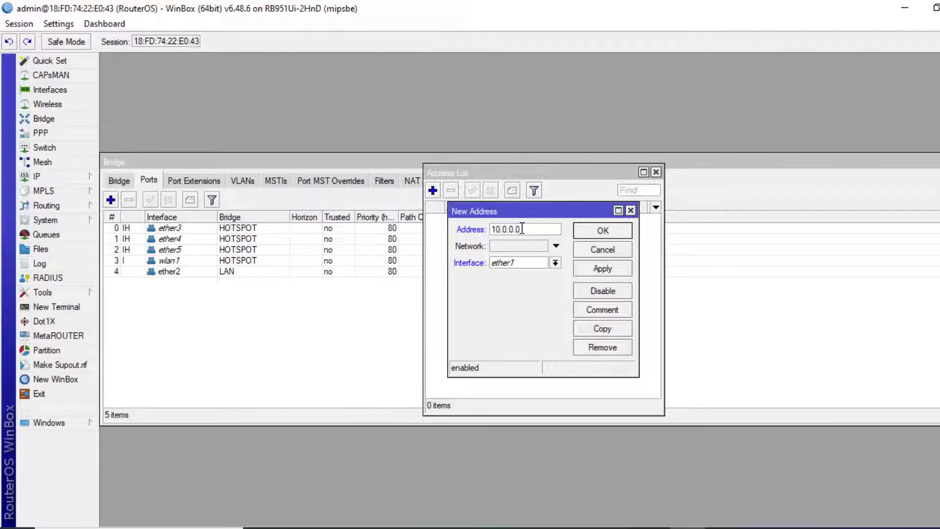
{"action": "key", "text": "BackSpace"}
{"action": "type", "text": "254/24"}
{"action": "left_click", "coordinate": [557, 263]}
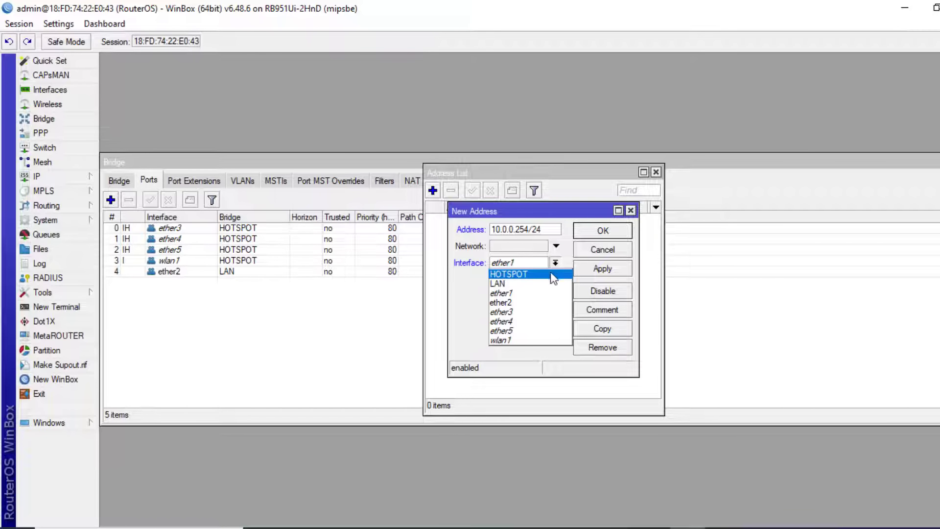
{"action": "left_click", "coordinate": [515, 274]}
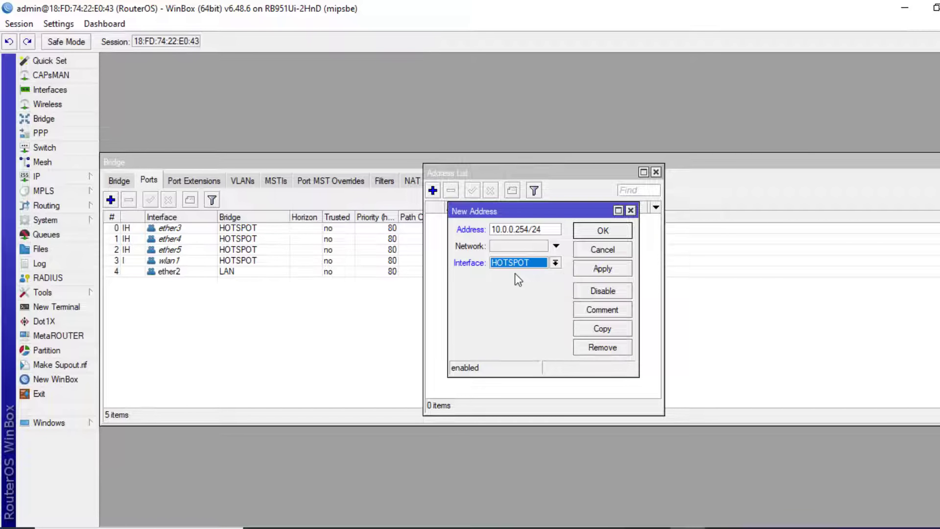
{"action": "left_click", "coordinate": [603, 269]}
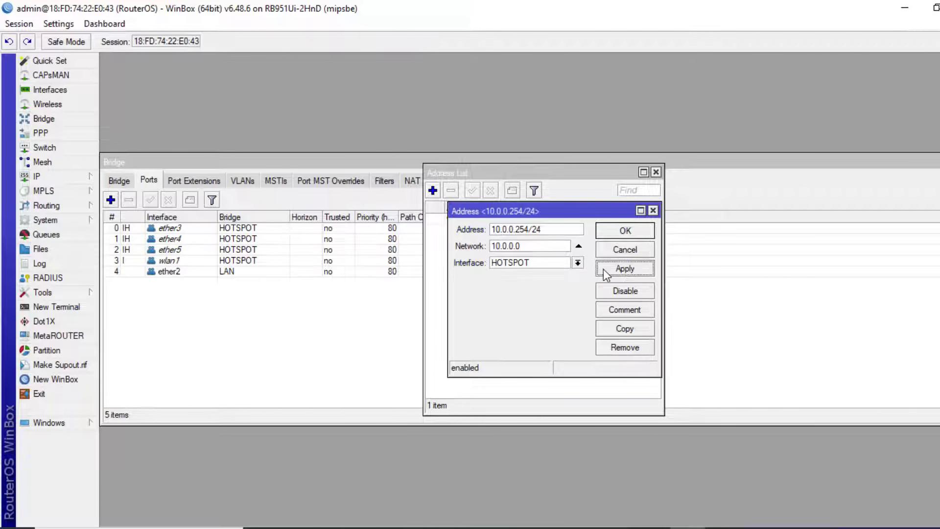
{"action": "left_click", "coordinate": [625, 231]}
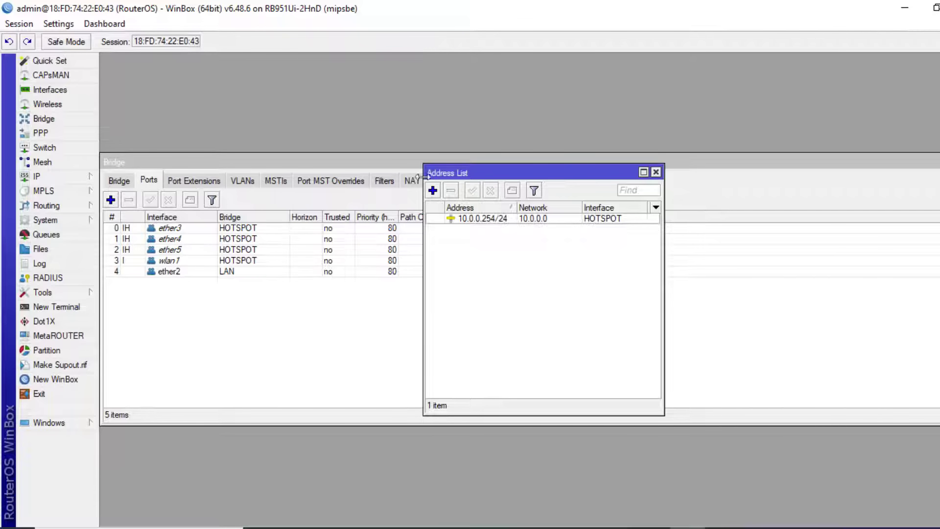
Add a second address, 192.168.50.254/24, on interface LAN and save it.
{"action": "left_click", "coordinate": [434, 190]}
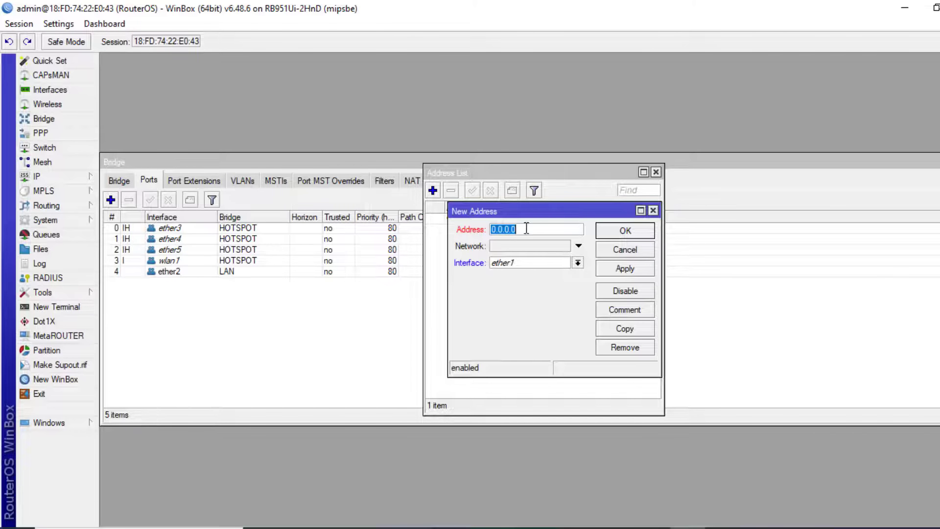
{"action": "key", "text": "BackSpace"}
{"action": "type", "text": "192"}
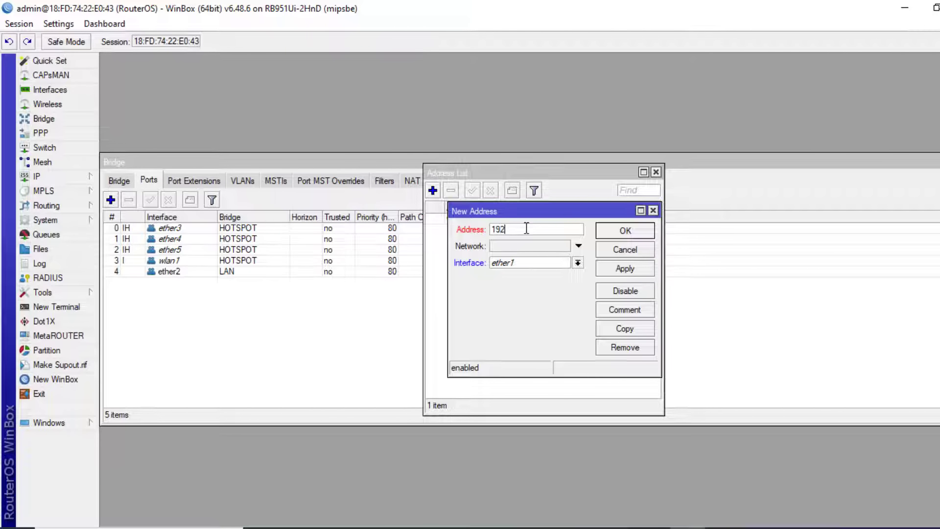
{"action": "type", "text": ".168.50.254/24"}
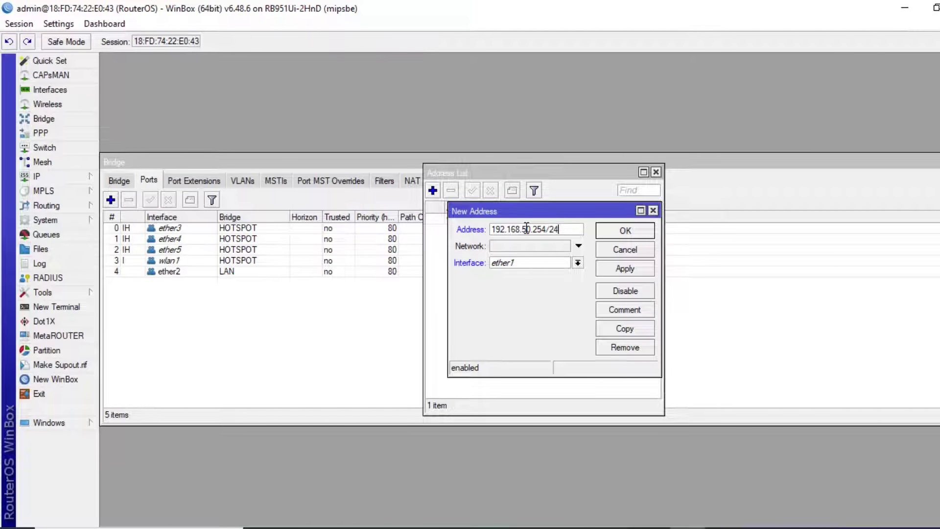
{"action": "left_click", "coordinate": [577, 263]}
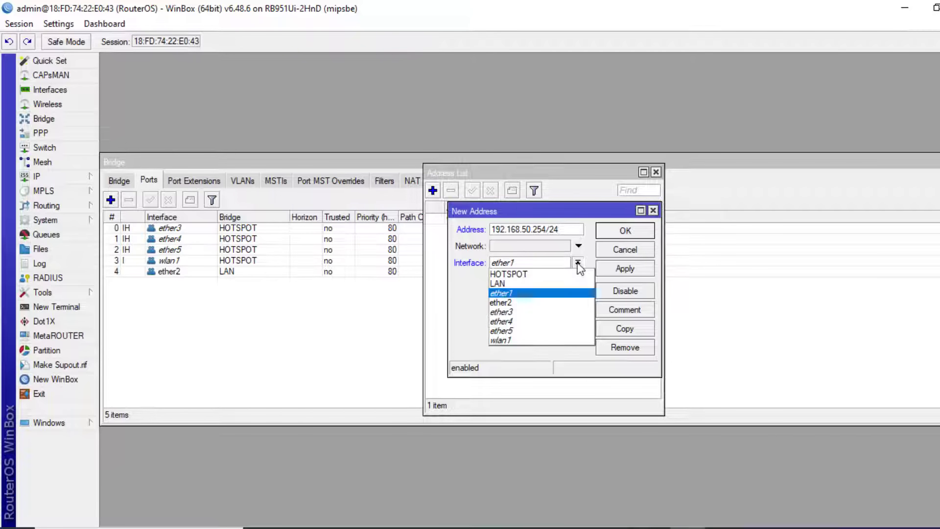
{"action": "left_click", "coordinate": [523, 283]}
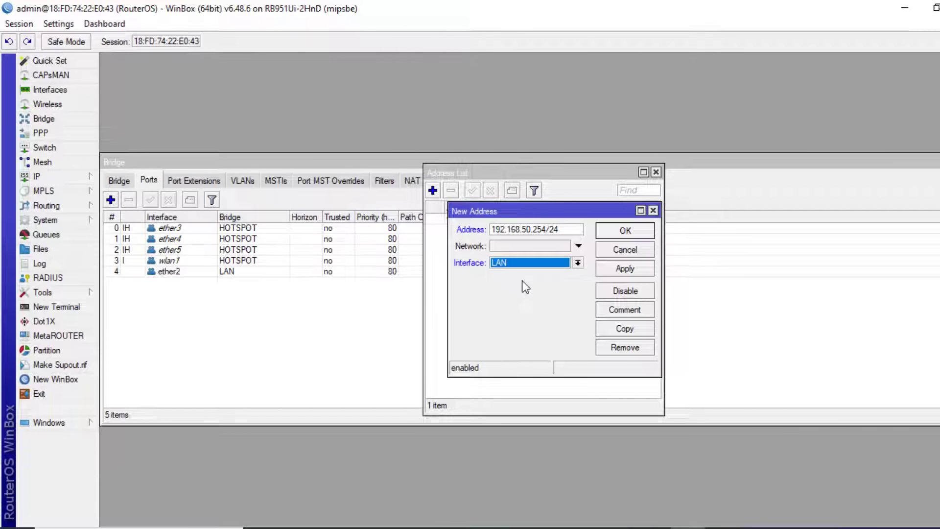
{"action": "left_click", "coordinate": [618, 268]}
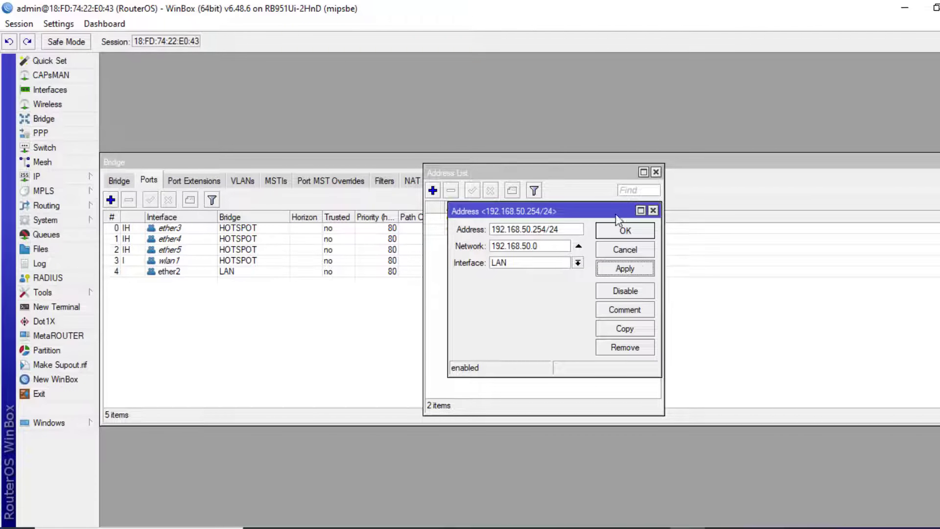
{"action": "left_click", "coordinate": [641, 229]}
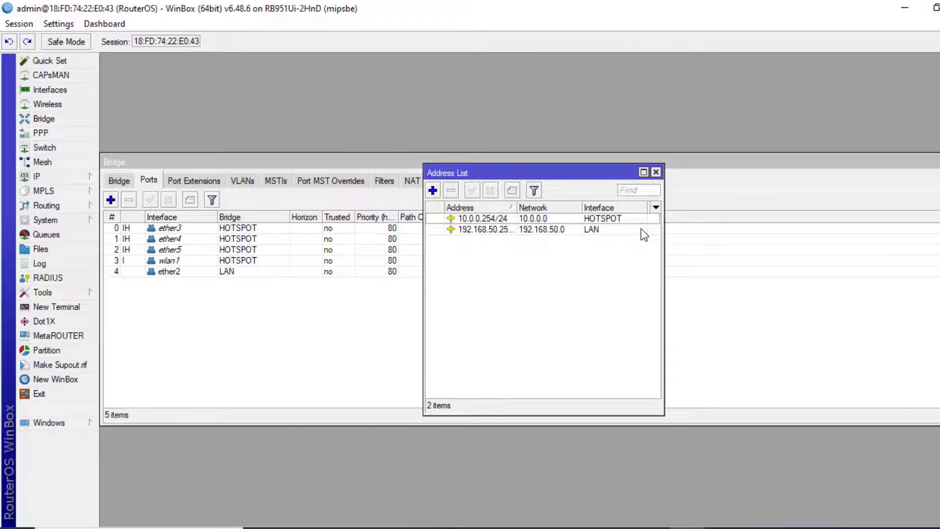
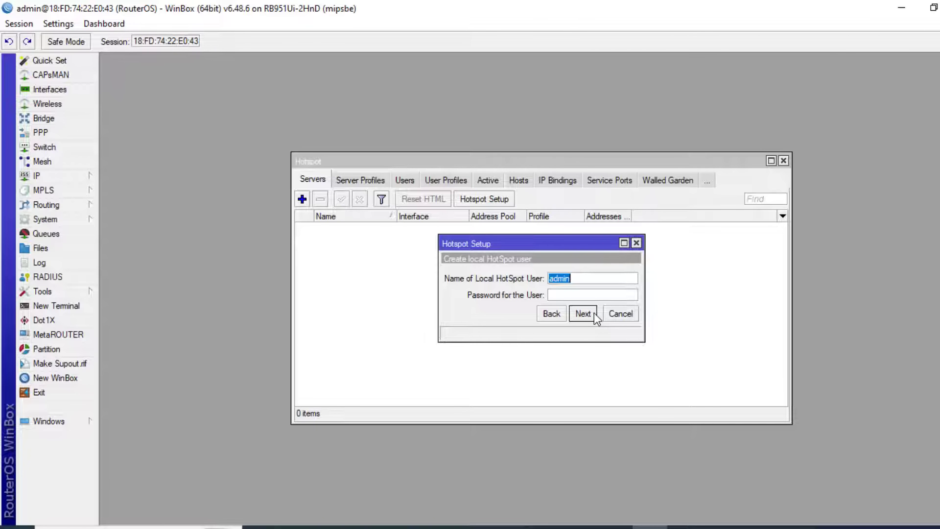
Finish the hotspot setup wizard and set hotspot1's Addresses Per MAC to 1.
{"action": "left_click", "coordinate": [589, 311]}
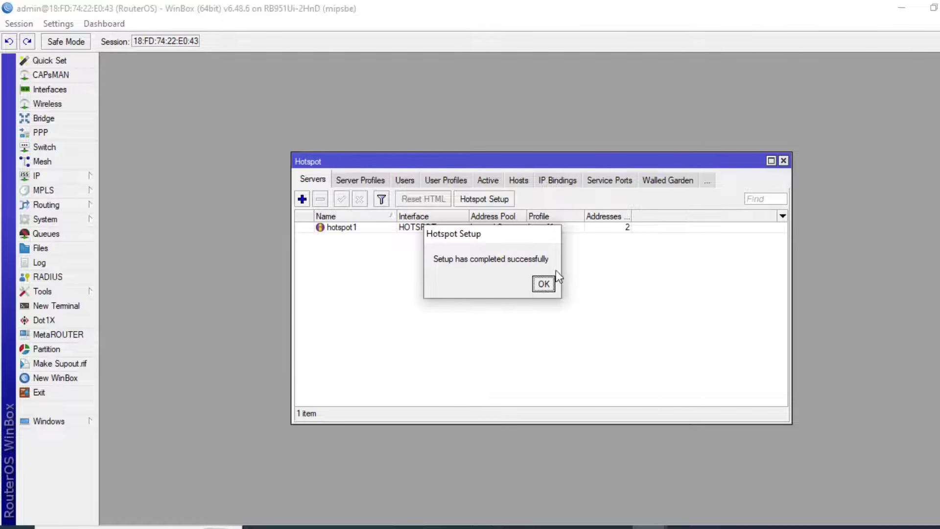
{"action": "left_click", "coordinate": [543, 284]}
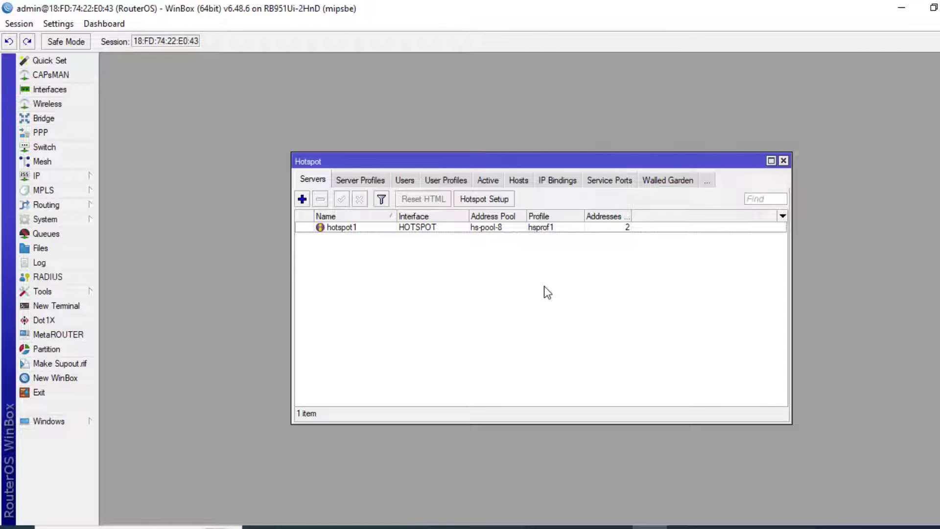
{"action": "double_click", "coordinate": [602, 231]}
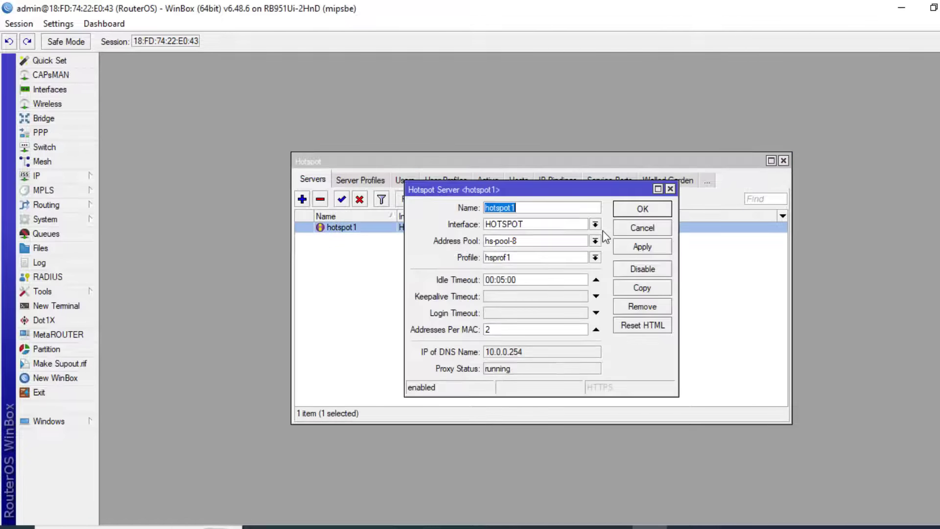
{"action": "left_click", "coordinate": [502, 331]}
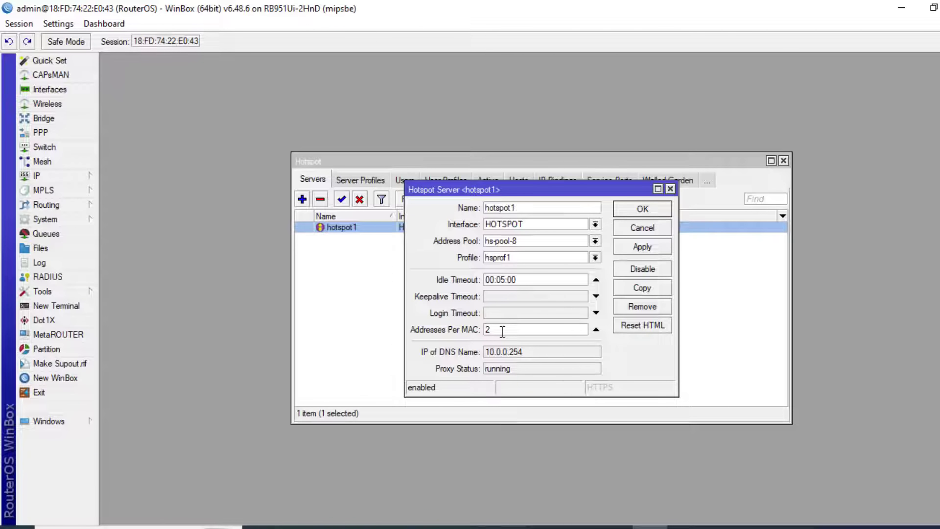
{"action": "key", "text": "BackSpace"}
{"action": "type", "text": "1"}
Rename the hotspot server to RICH WIFI and save the settings.
{"action": "left_click_drag", "start_coordinate": [541, 208], "coordinate": [458, 202]}
{"action": "type", "text": "RICH WIFI"}
{"action": "left_click", "coordinate": [654, 250]}
{"action": "left_click", "coordinate": [649, 208]}
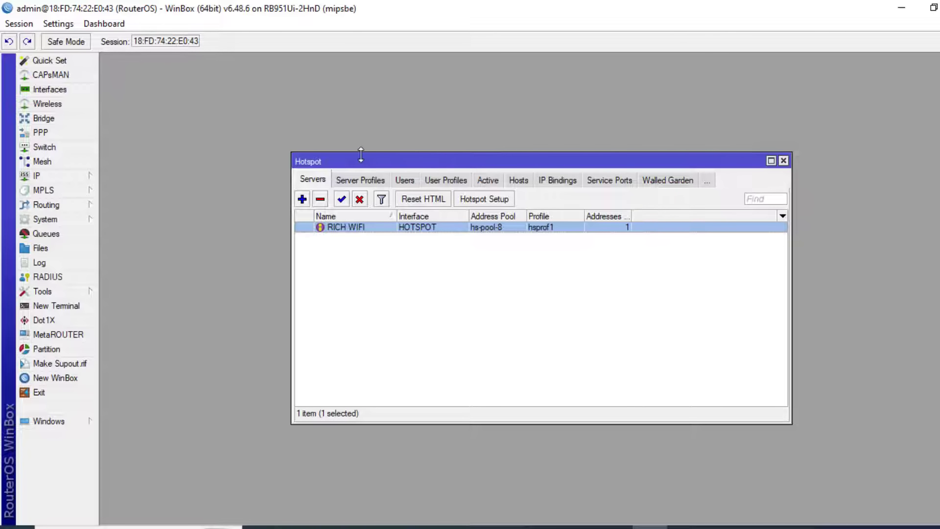
Rename server profile hsprof1 to richwifi and enable HTTP PAP and MAC Cookie login.
{"action": "left_click", "coordinate": [367, 181]}
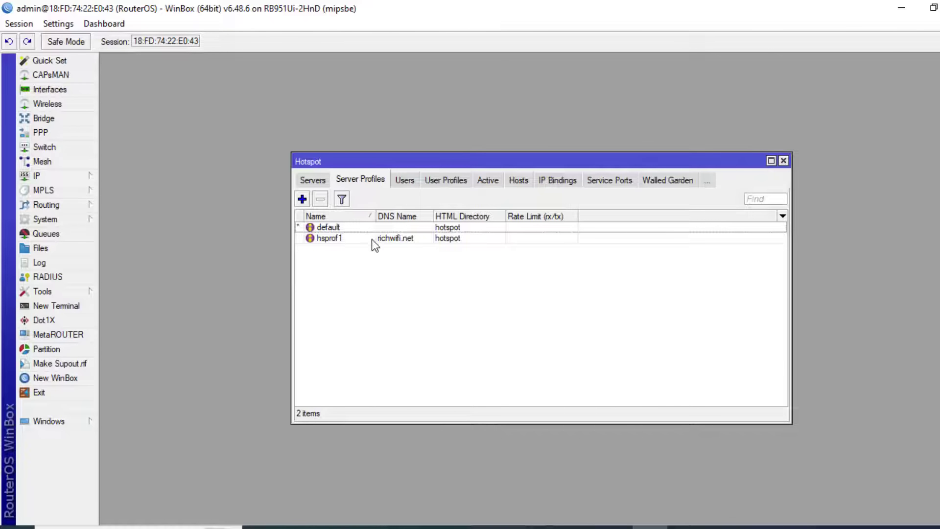
{"action": "double_click", "coordinate": [353, 240]}
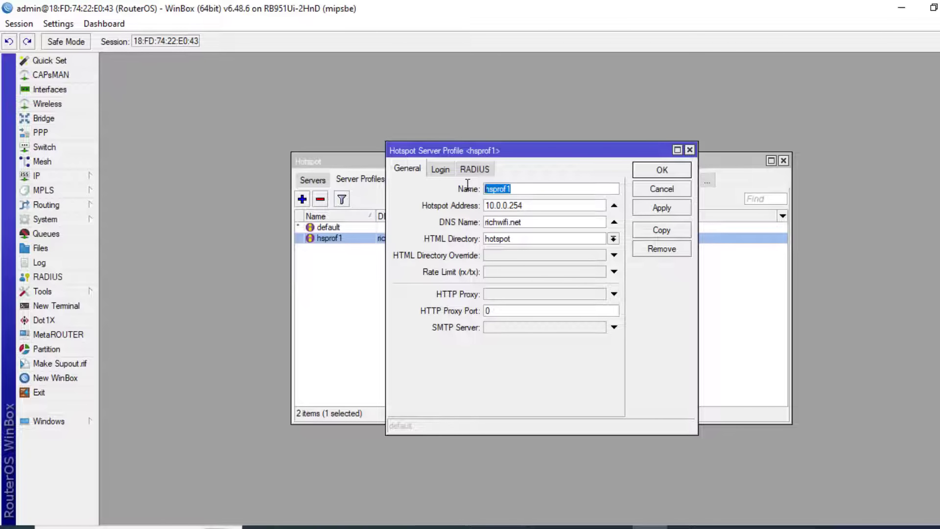
{"action": "type", "text": "richwifi"}
{"action": "left_click", "coordinate": [443, 171]}
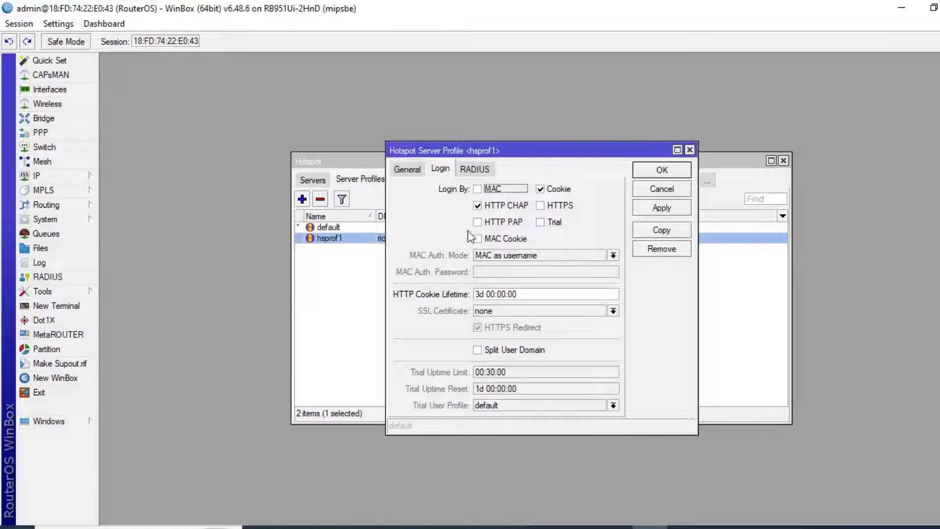
{"action": "left_click", "coordinate": [483, 221]}
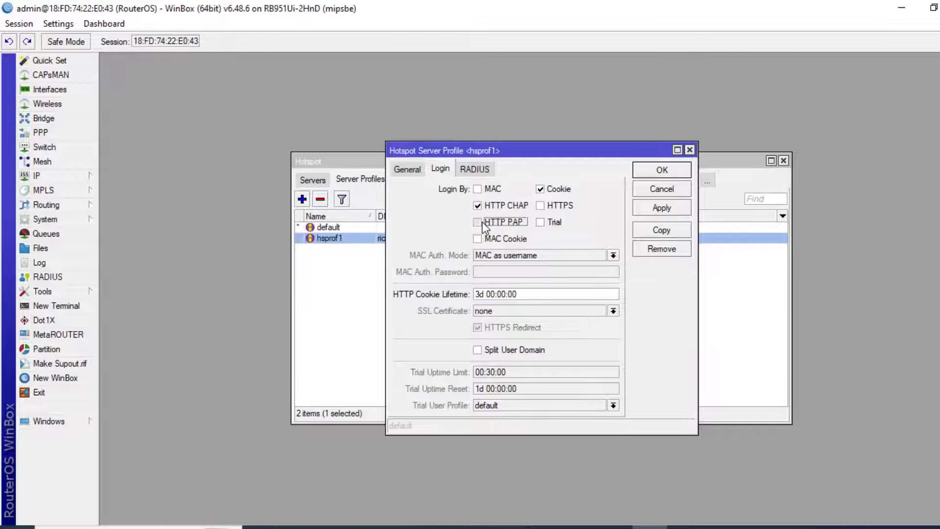
{"action": "left_click", "coordinate": [481, 240]}
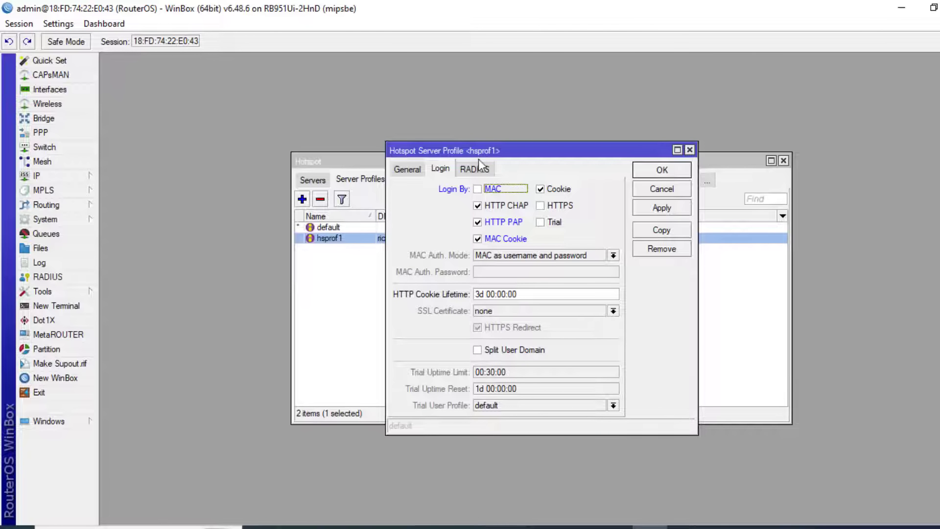
Turn on Use RADIUS for the richwifi profile and save it.
{"action": "left_click", "coordinate": [482, 168]}
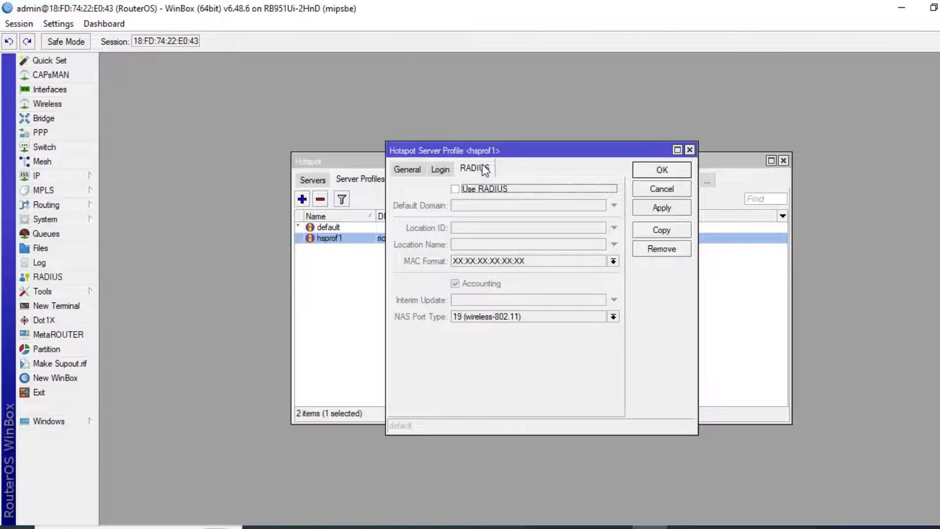
{"action": "left_click", "coordinate": [455, 190]}
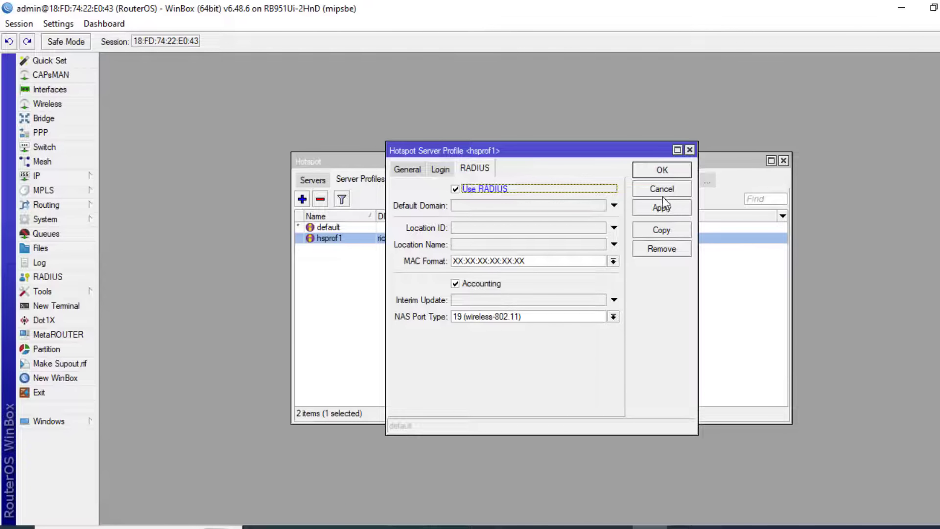
{"action": "left_click", "coordinate": [672, 210]}
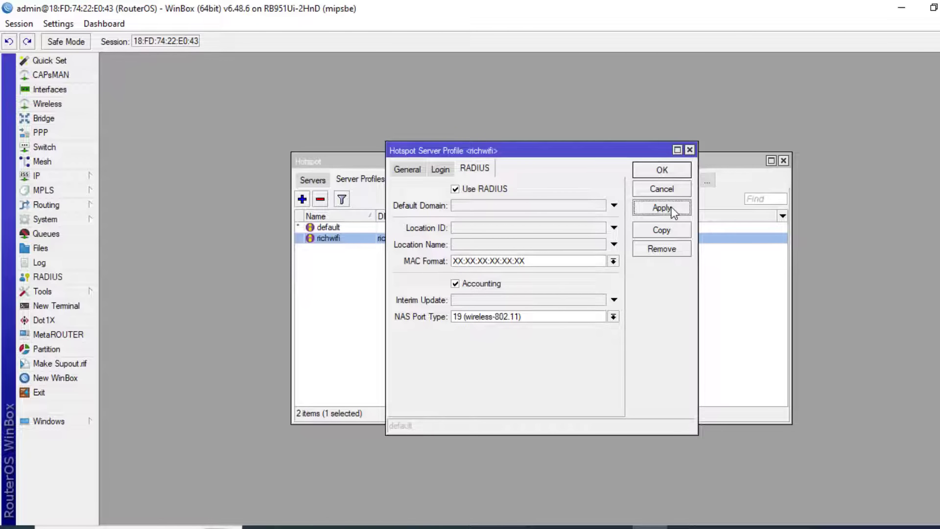
{"action": "left_click", "coordinate": [659, 165]}
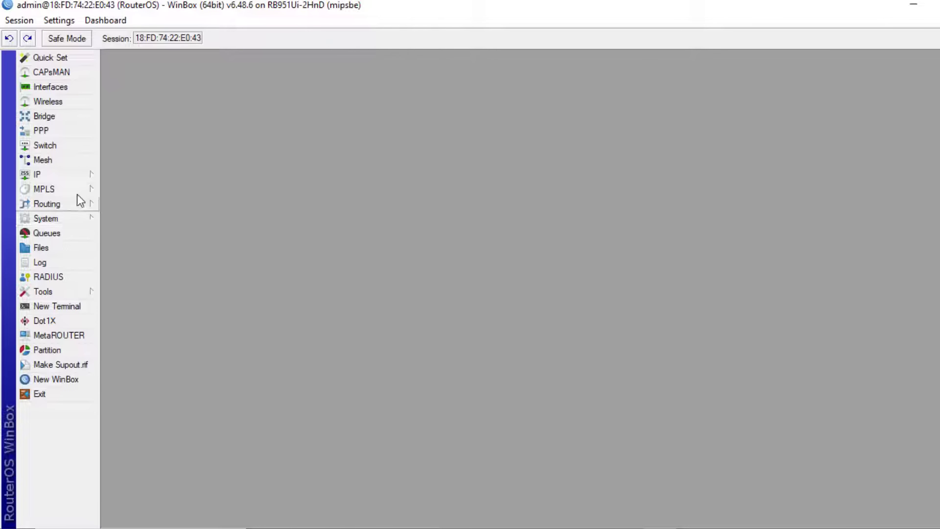
Add a hotspot RADIUS server at 127.0.0.1 with a shared secret.
{"action": "left_click", "coordinate": [71, 277]}
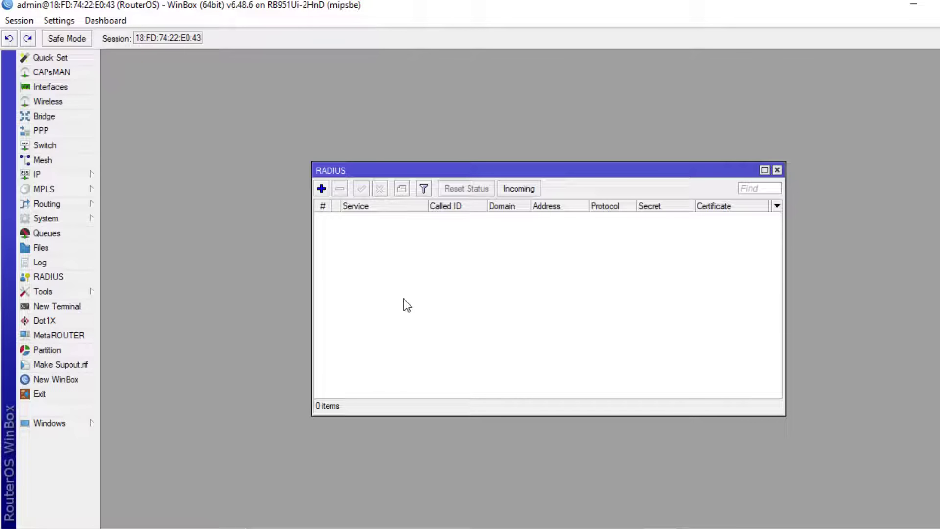
{"action": "left_click", "coordinate": [321, 188]}
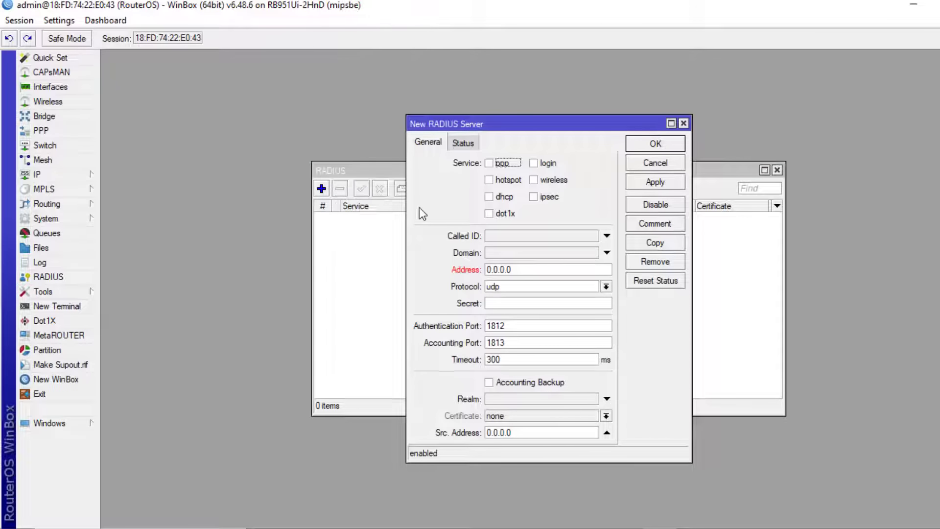
{"action": "left_click", "coordinate": [491, 180]}
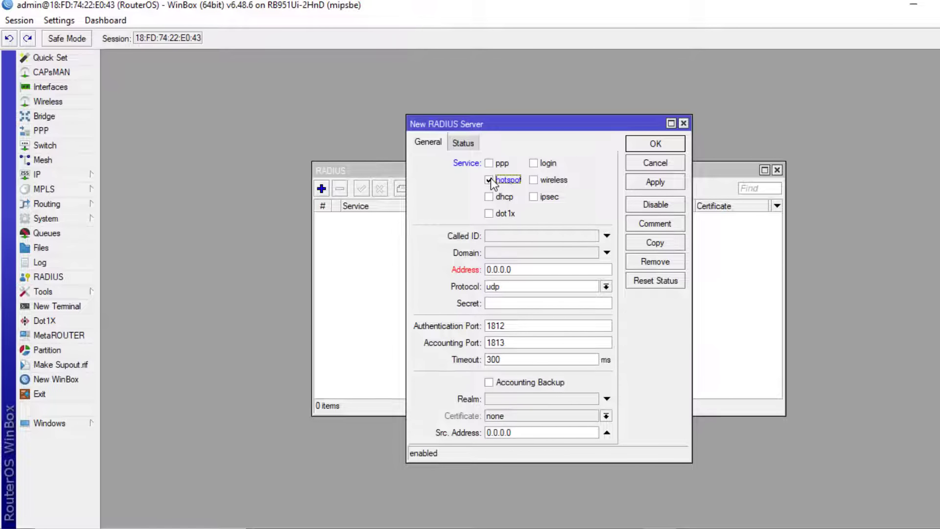
{"action": "left_click", "coordinate": [529, 274]}
{"action": "key", "text": "BackSpace"}
{"action": "key", "text": "BackSpace"}
{"action": "key", "text": "BackSpace"}
{"action": "key", "text": "BackSpace"}
{"action": "key", "text": "BackSpace"}
{"action": "key", "text": "BackSpace"}
{"action": "key", "text": "BackSpace"}
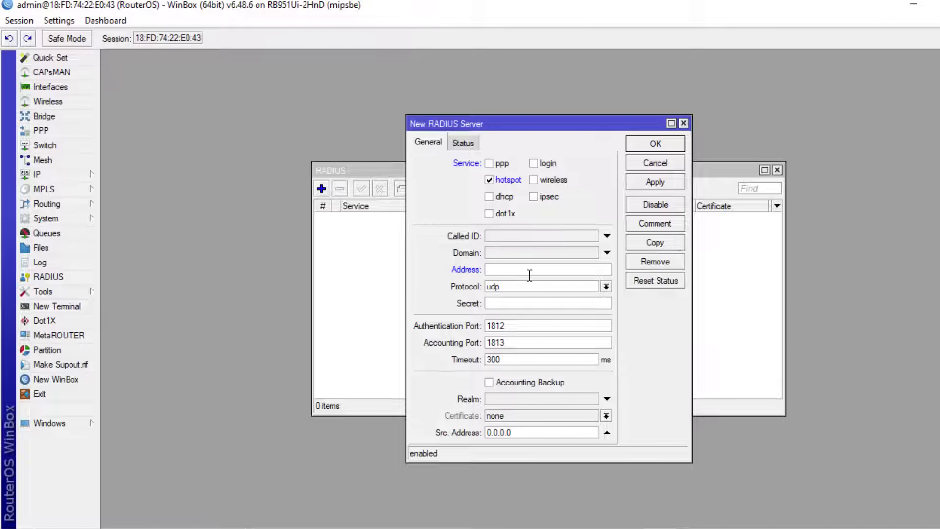
{"action": "type", "text": "127.0.0.1"}
{"action": "left_click", "coordinate": [505, 303]}
{"action": "type", "text": "**********"}
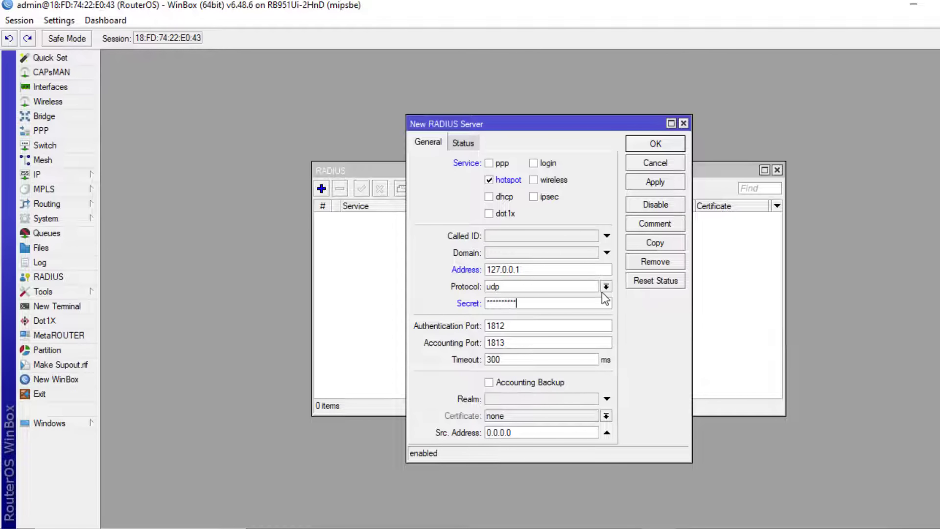
{"action": "left_click", "coordinate": [665, 186]}
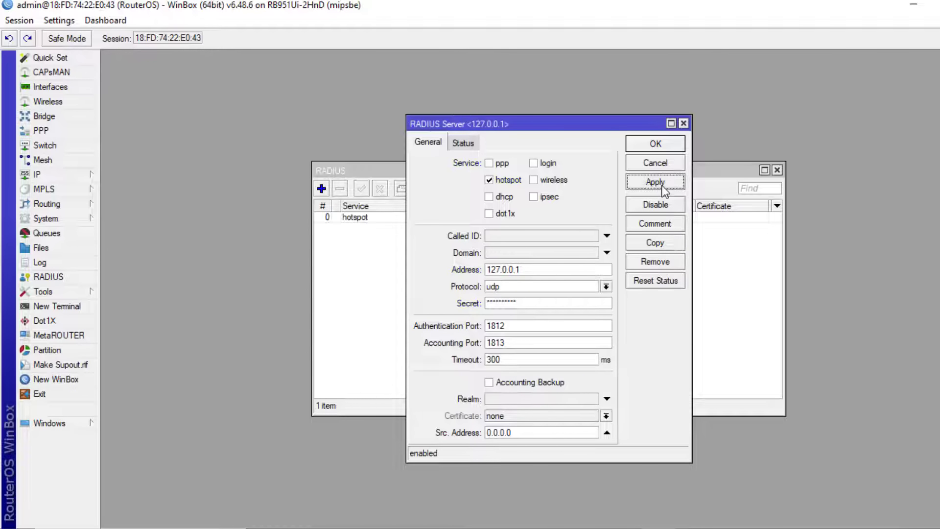
{"action": "left_click", "coordinate": [656, 144]}
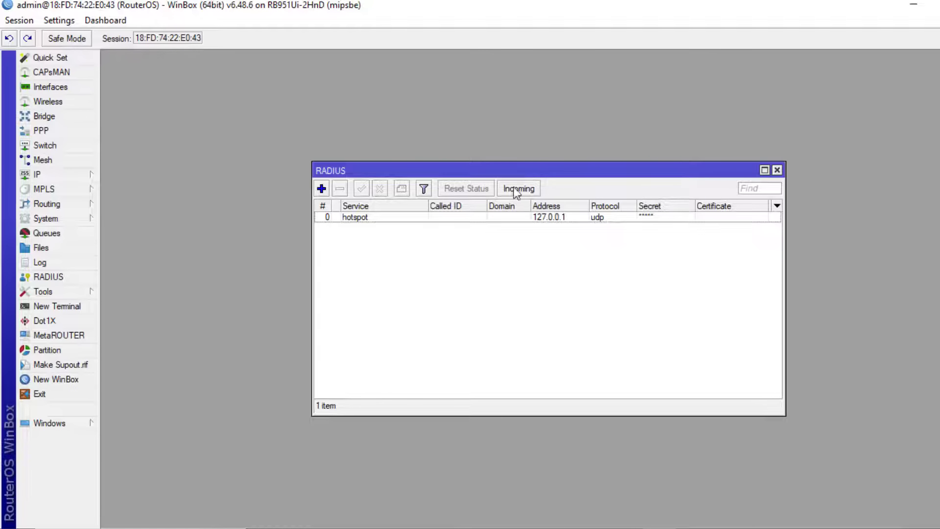
Accept incoming RADIUS requests and close the RADIUS server list.
{"action": "left_click", "coordinate": [537, 189]}
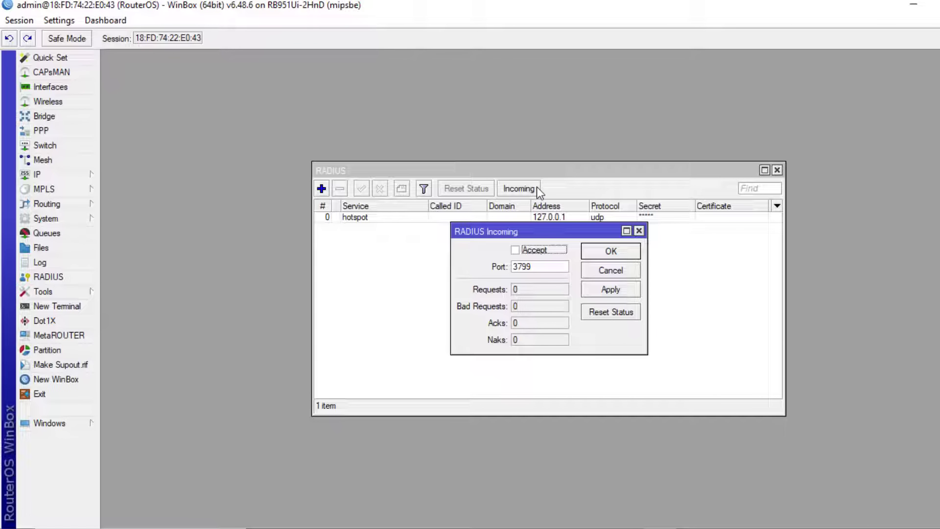
{"action": "left_click", "coordinate": [515, 250]}
{"action": "left_click", "coordinate": [623, 289]}
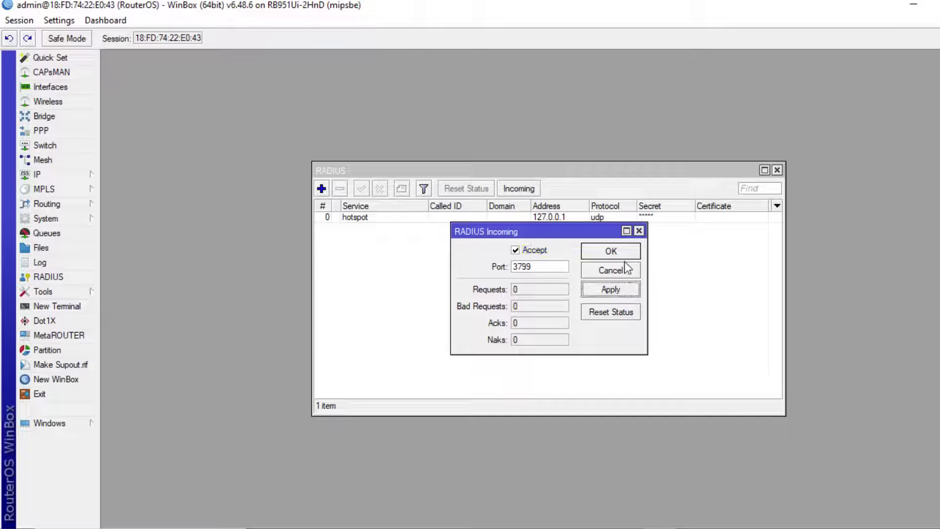
{"action": "left_click", "coordinate": [612, 251]}
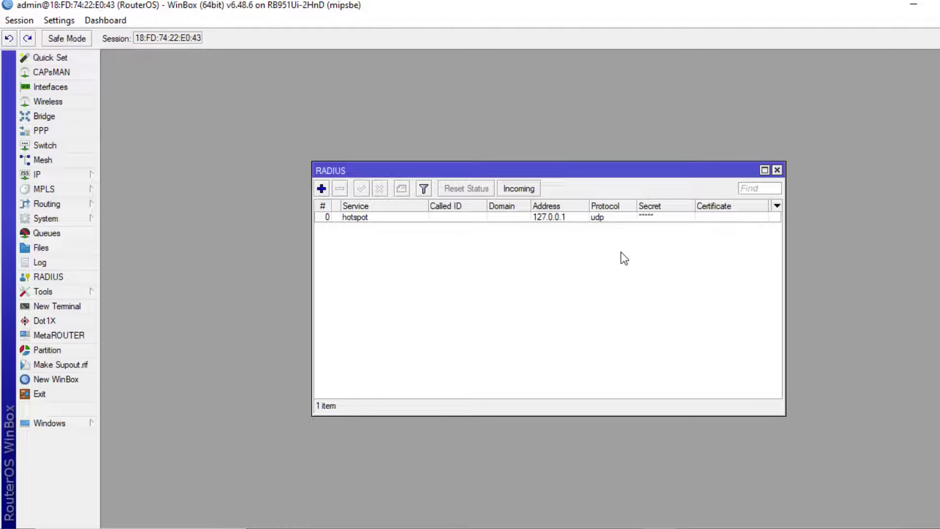
{"action": "left_click", "coordinate": [690, 217]}
{"action": "left_click", "coordinate": [777, 170]}
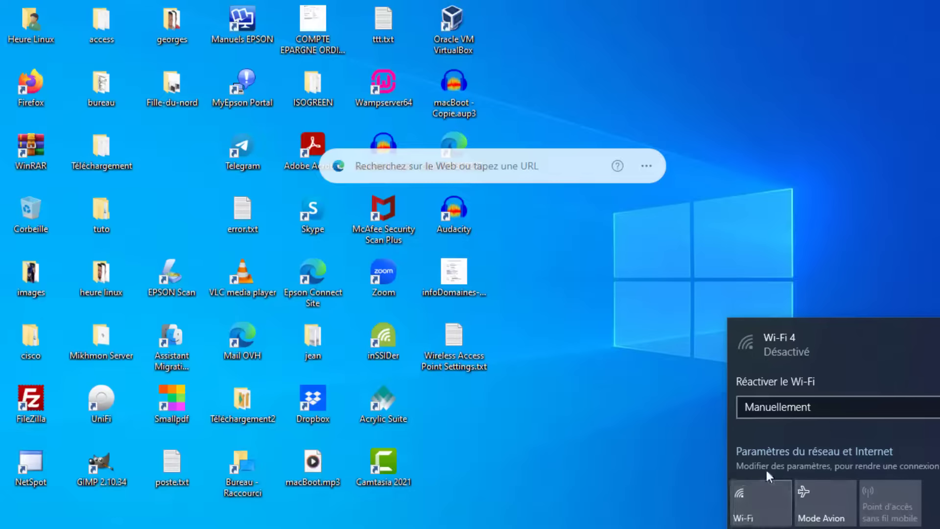
Reconnect the PC's Wi-Fi to the RICH-WIFI ZONE network and maximize the browser.
{"action": "left_click", "coordinate": [769, 495]}
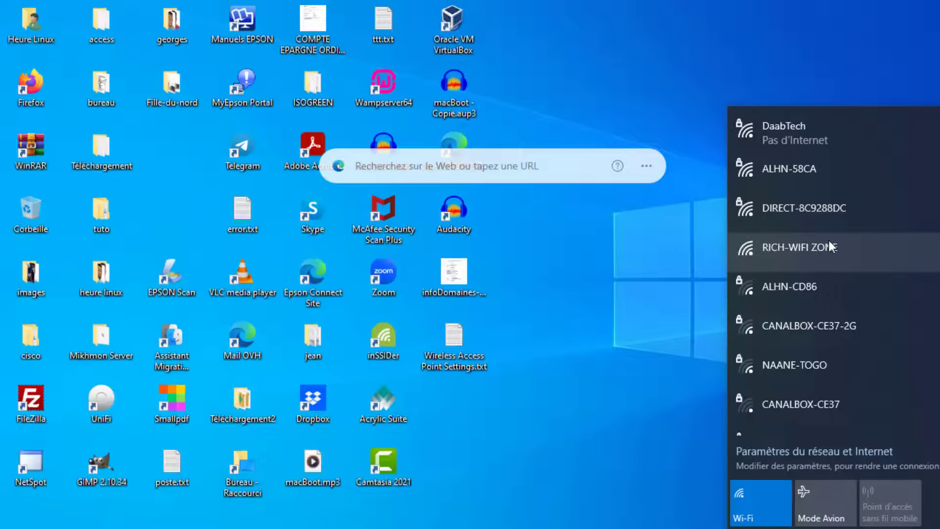
{"action": "left_click", "coordinate": [829, 240]}
{"action": "left_click", "coordinate": [916, 350]}
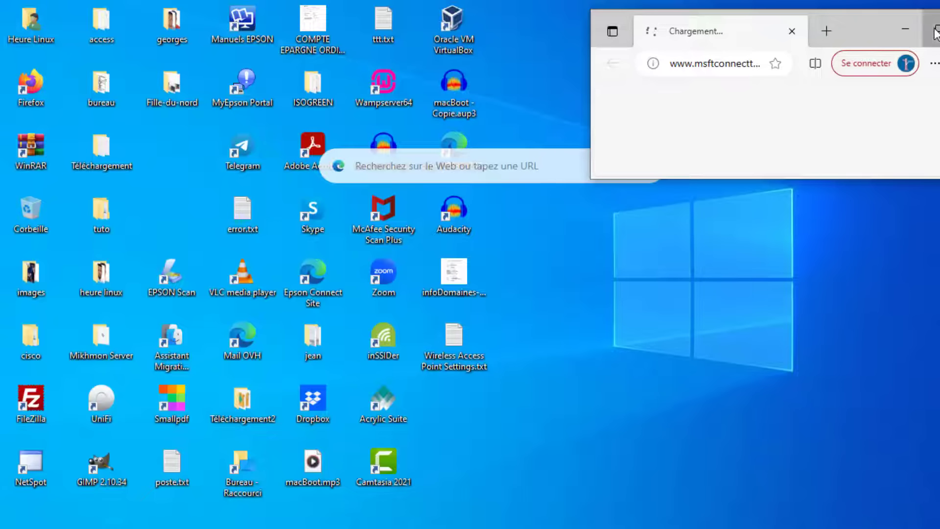
{"action": "left_click", "coordinate": [935, 31]}
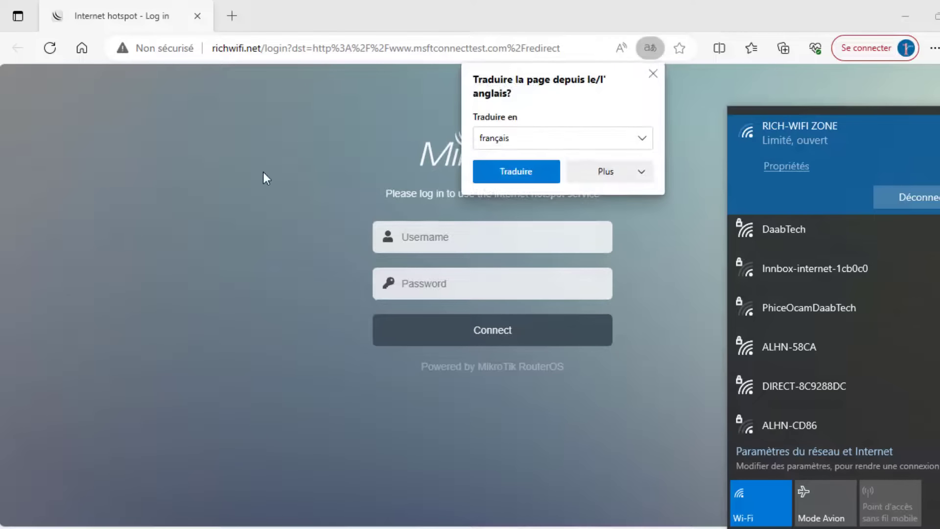
{"action": "left_click", "coordinate": [263, 172]}
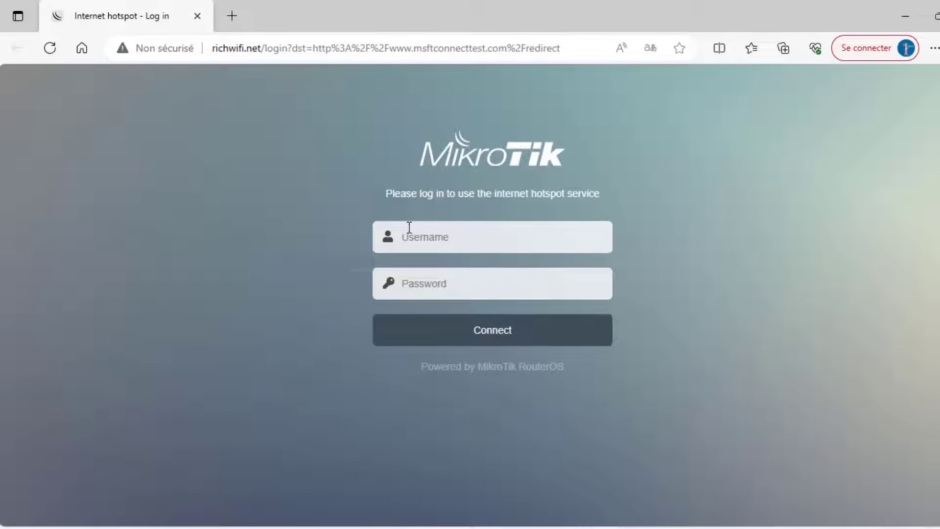
Log in to the hotspot page with username admin.
{"action": "left_click", "coordinate": [458, 237]}
{"action": "type", "text": "ad"}
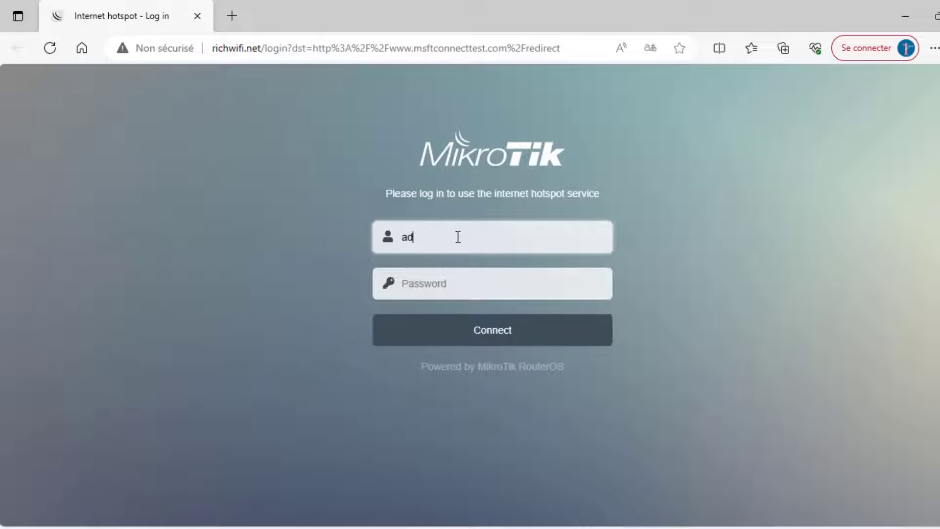
{"action": "type", "text": "min"}
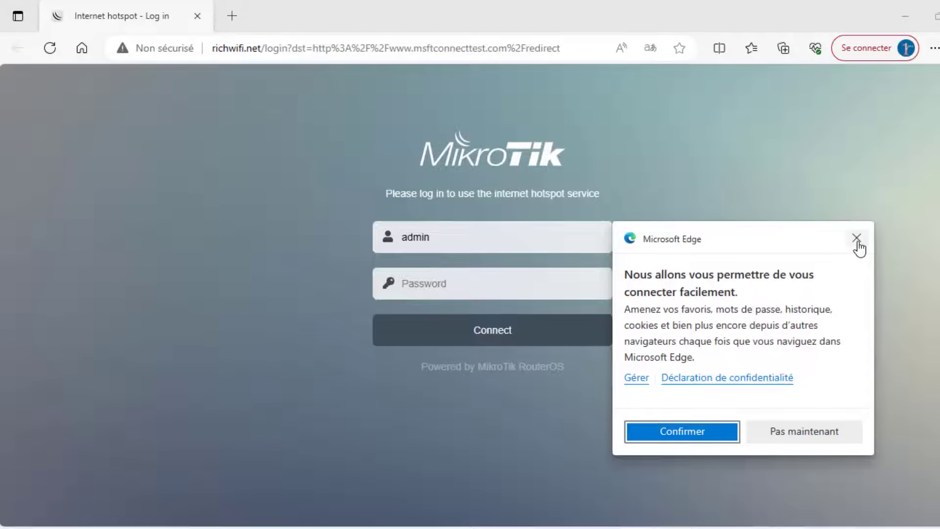
{"action": "left_click", "coordinate": [856, 238]}
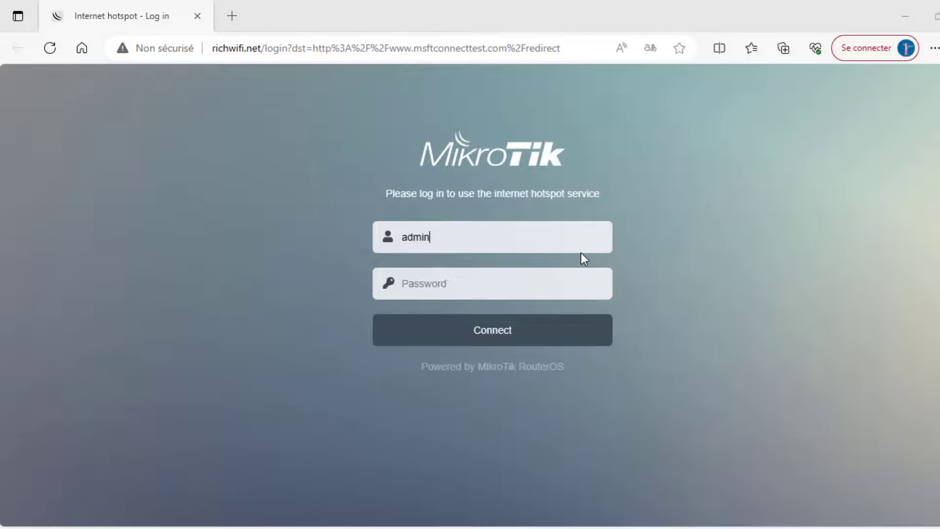
{"action": "left_click", "coordinate": [544, 327]}
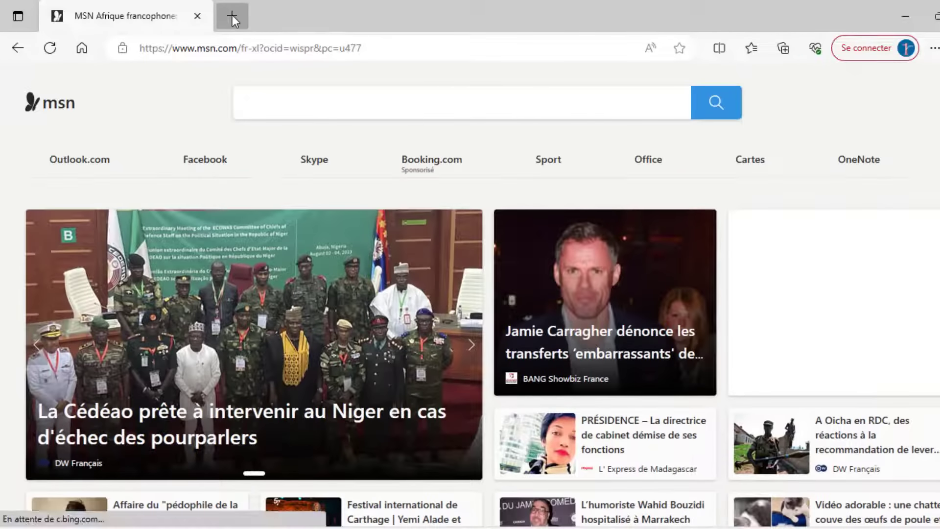
Search for youtube in a new tab and open the YouTube site.
{"action": "left_click", "coordinate": [232, 16]}
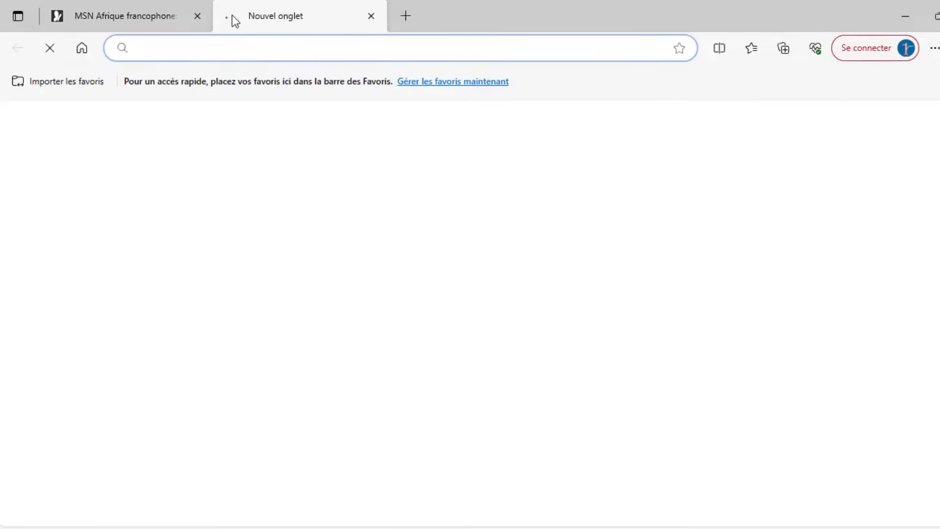
{"action": "type", "text": "y"}
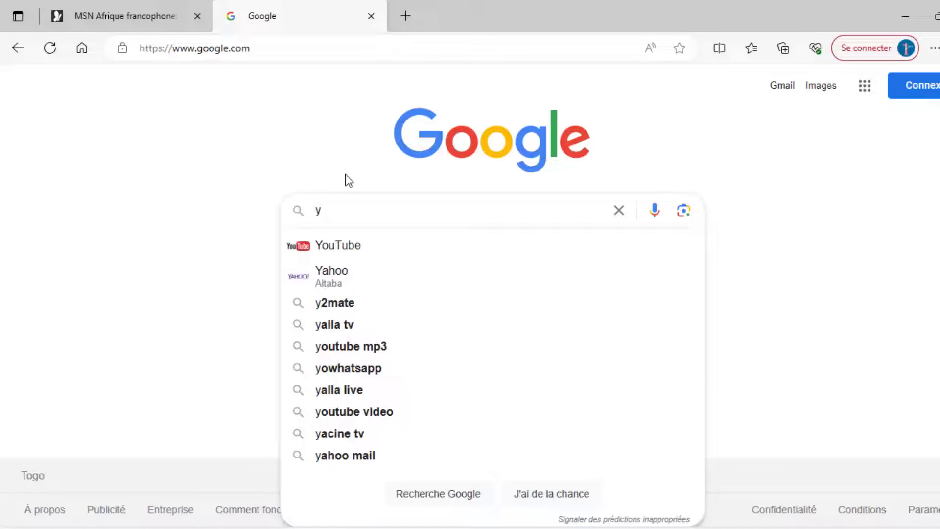
{"action": "type", "text": "outube"}
{"action": "key", "text": "Return"}
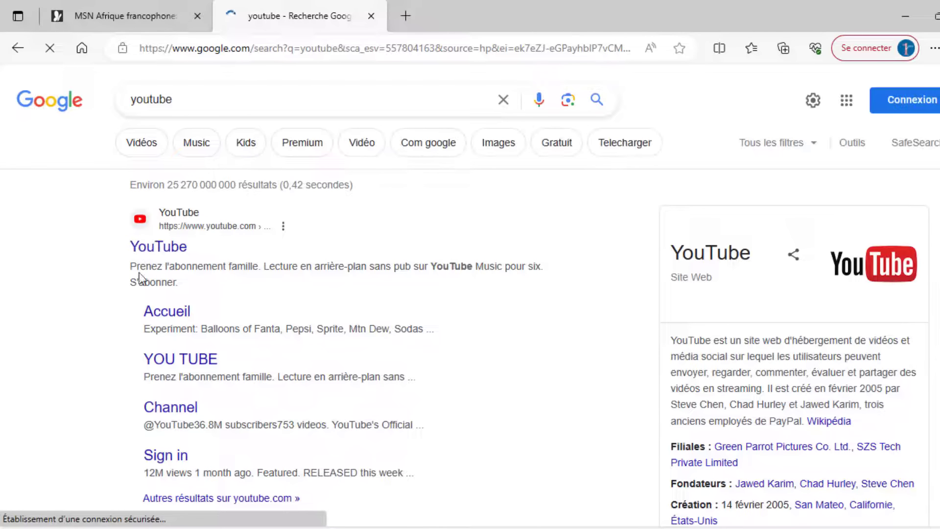
{"action": "left_click", "coordinate": [165, 247]}
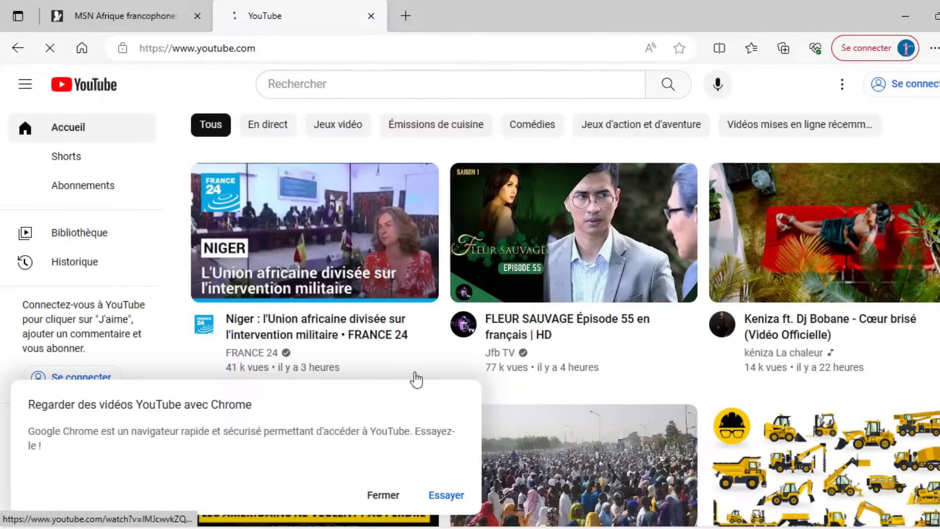
{"action": "left_click", "coordinate": [390, 502]}
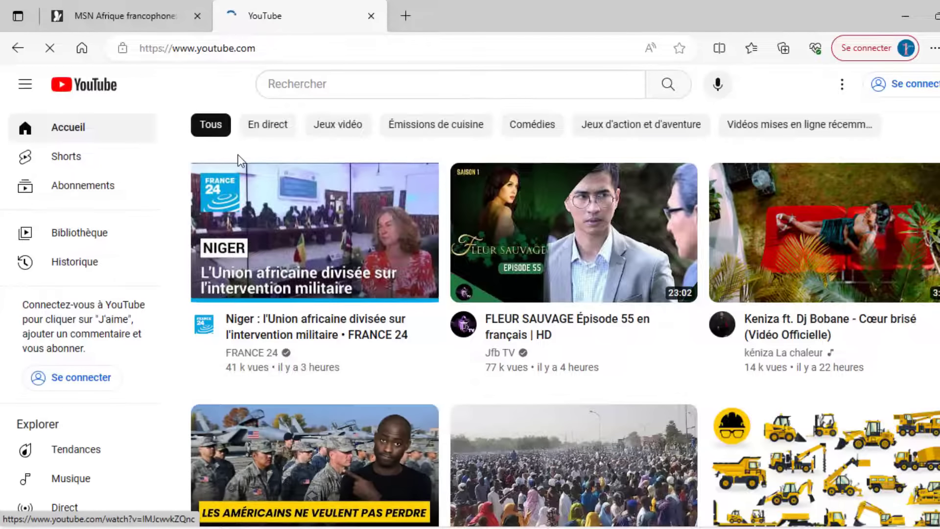
Open the richwifi.net hotspot status page in another new tab.
{"action": "left_click", "coordinate": [405, 15]}
{"action": "type", "text": "r"}
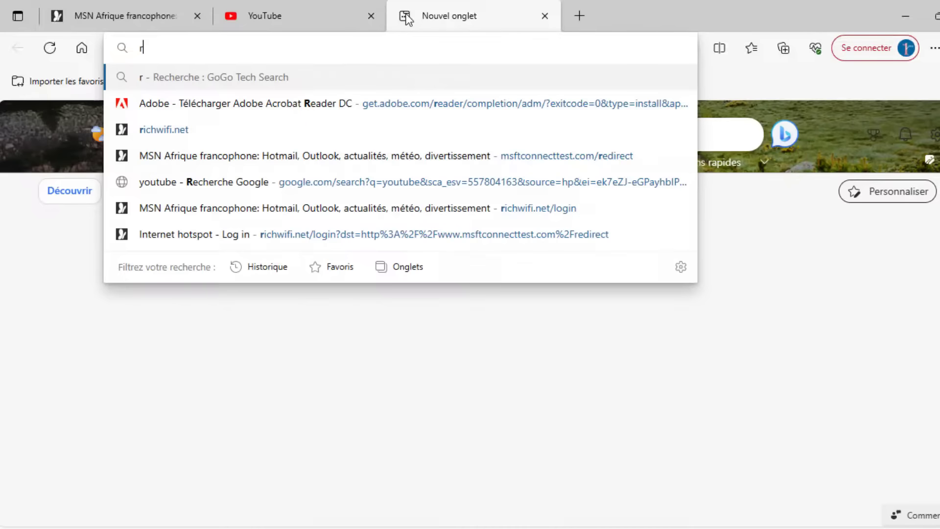
{"action": "type", "text": "ichwif"}
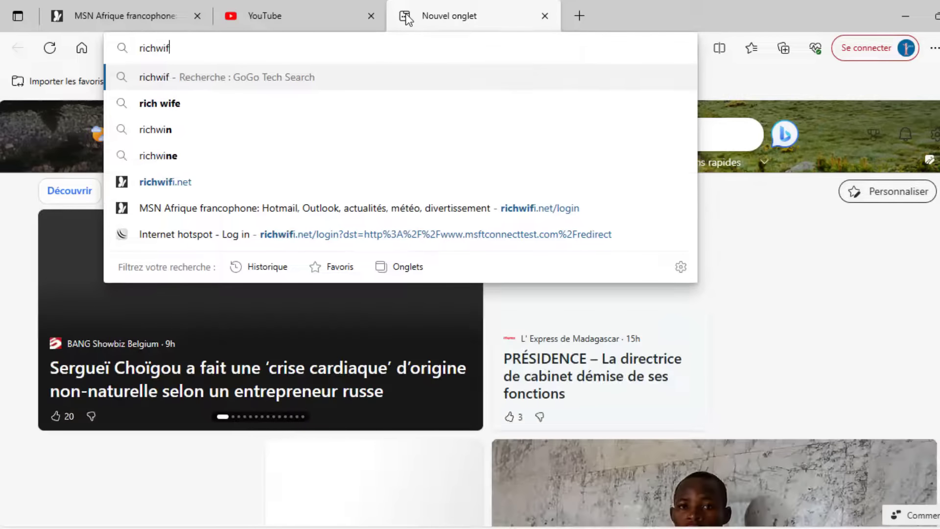
{"action": "type", "text": "i.net"}
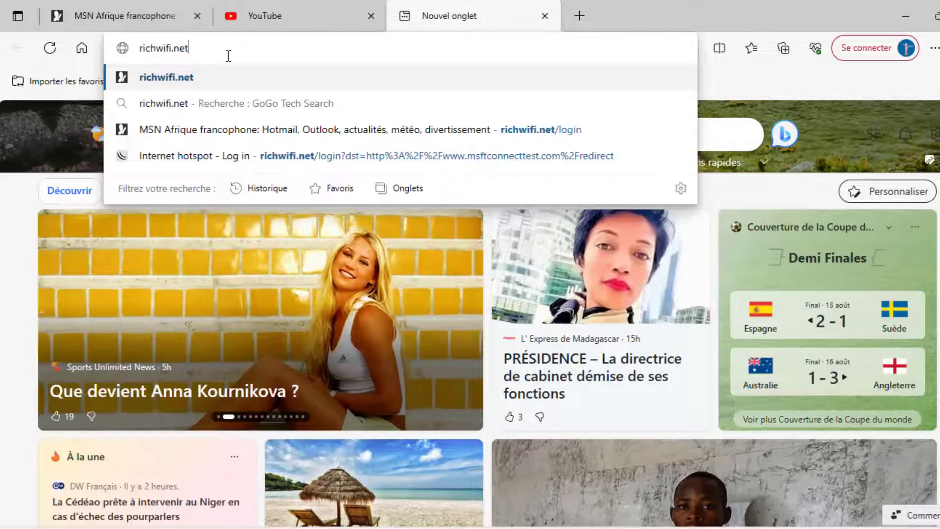
{"action": "key", "text": "Return"}
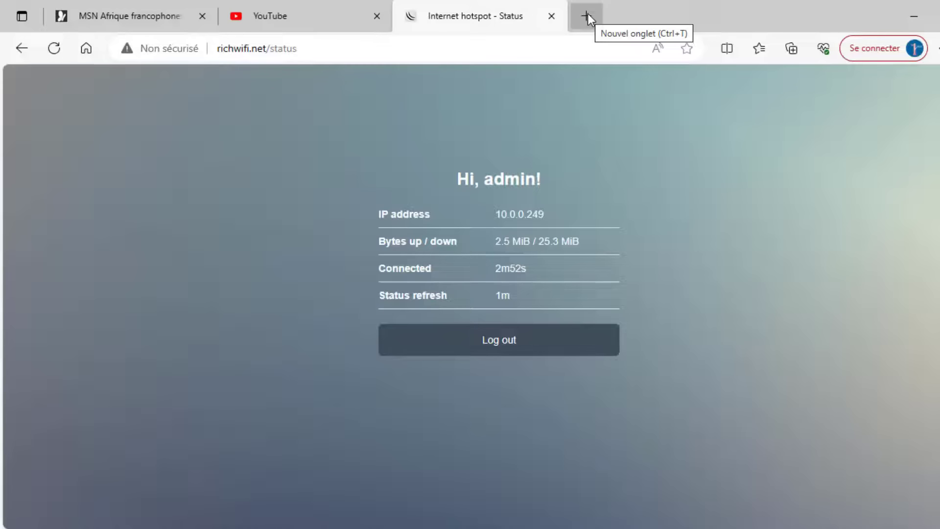
{"action": "left_click", "coordinate": [588, 15]}
Load 192.168.50.254/userman (Error 404), then reconnect WinBox to the router.
{"action": "type", "text": "192"}
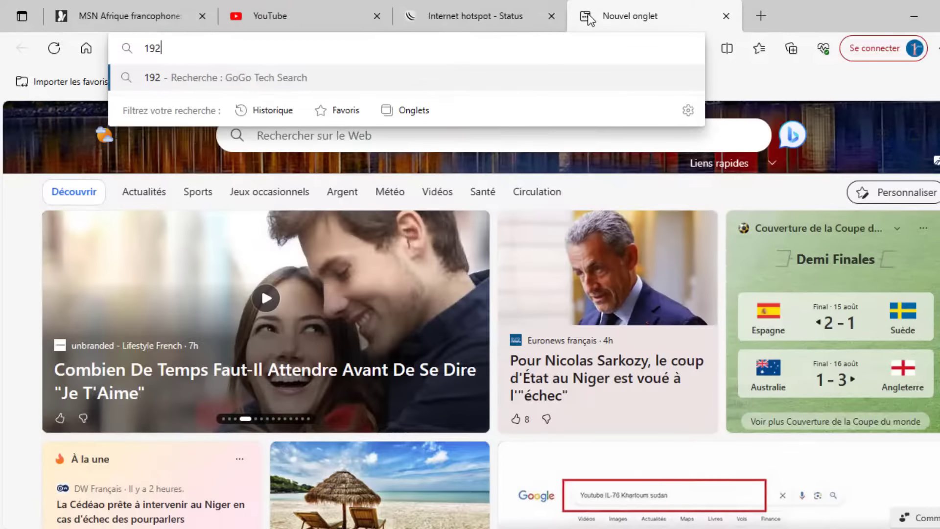
{"action": "type", "text": ".168.50"}
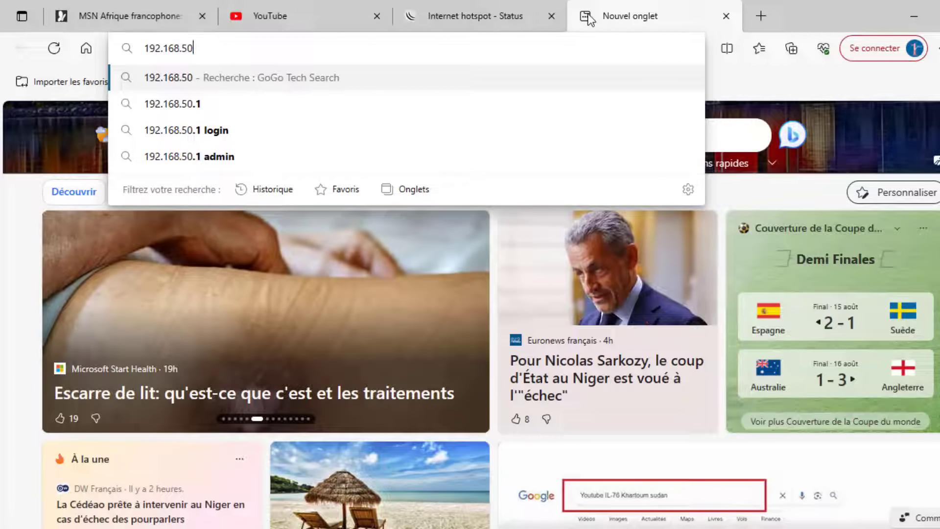
{"action": "type", "text": "."}
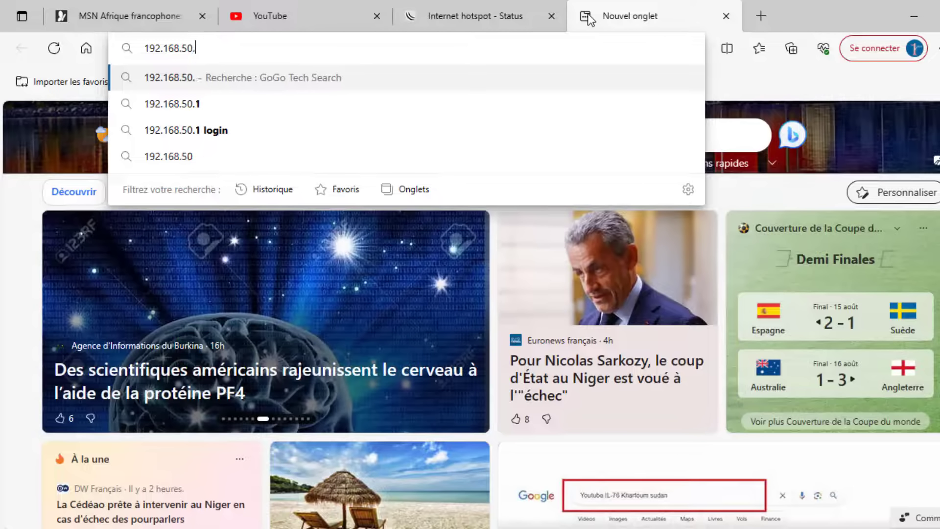
{"action": "type", "text": "254"}
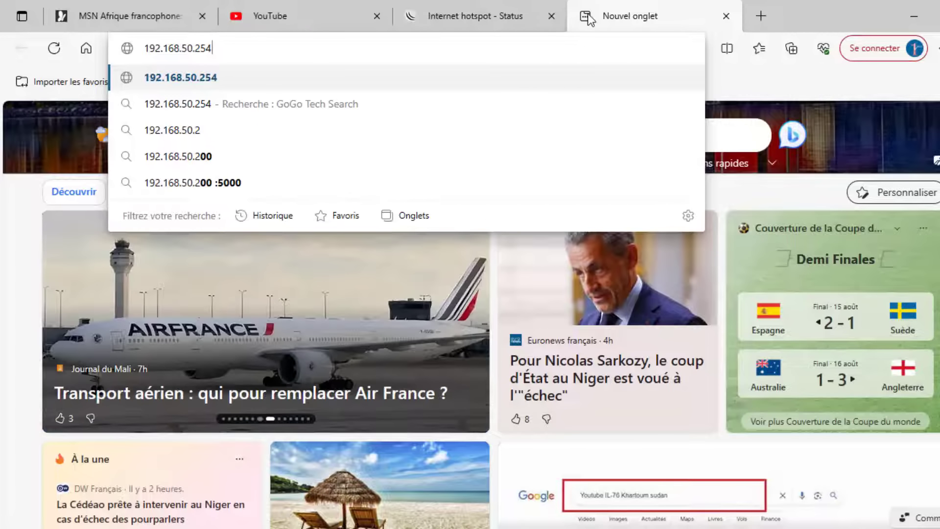
{"action": "type", "text": "/"}
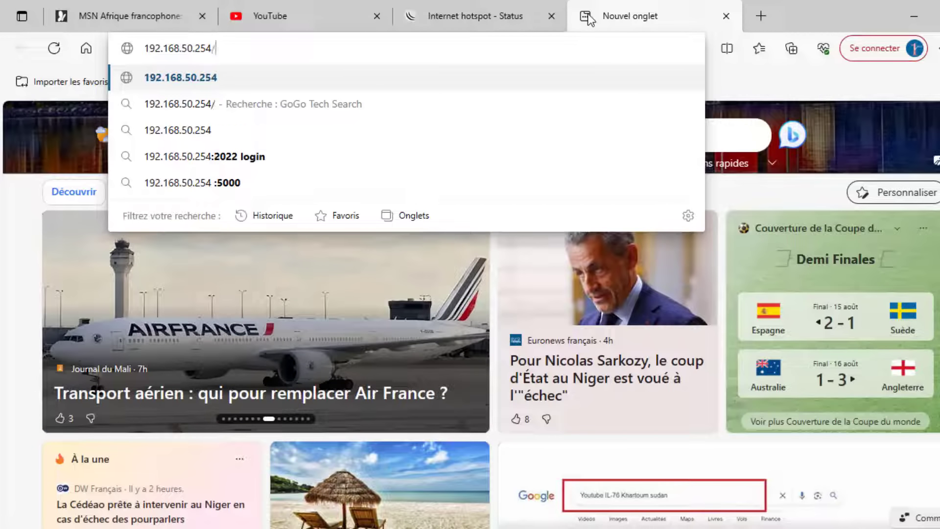
{"action": "type", "text": "userman"}
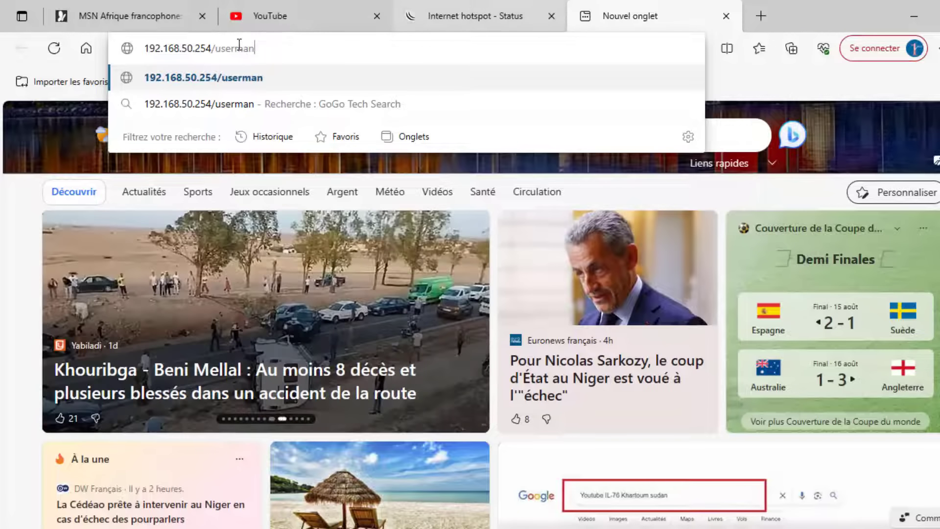
{"action": "key", "text": "Return"}
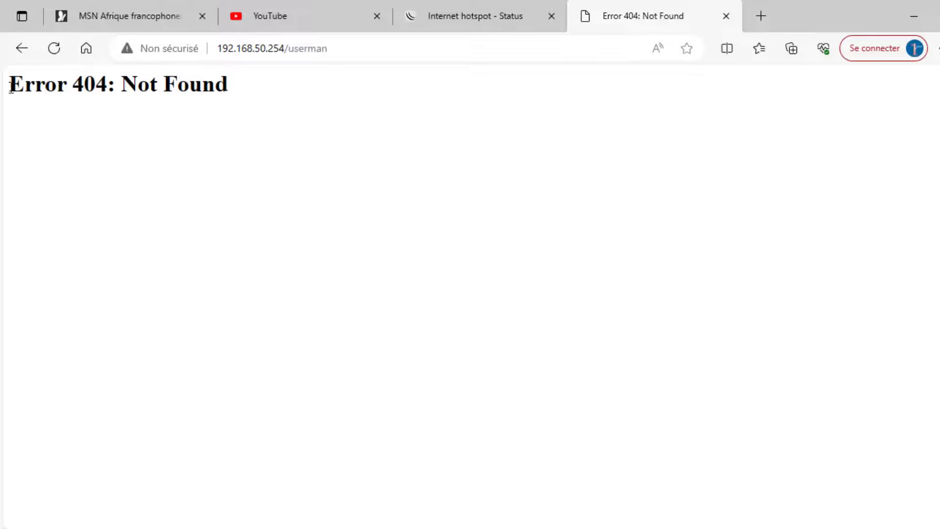
{"action": "left_click_drag", "start_coordinate": [4, 88], "coordinate": [295, 105]}
{"action": "left_click", "coordinate": [295, 105]}
{"action": "key", "text": "ctrl+shift+Tab"}
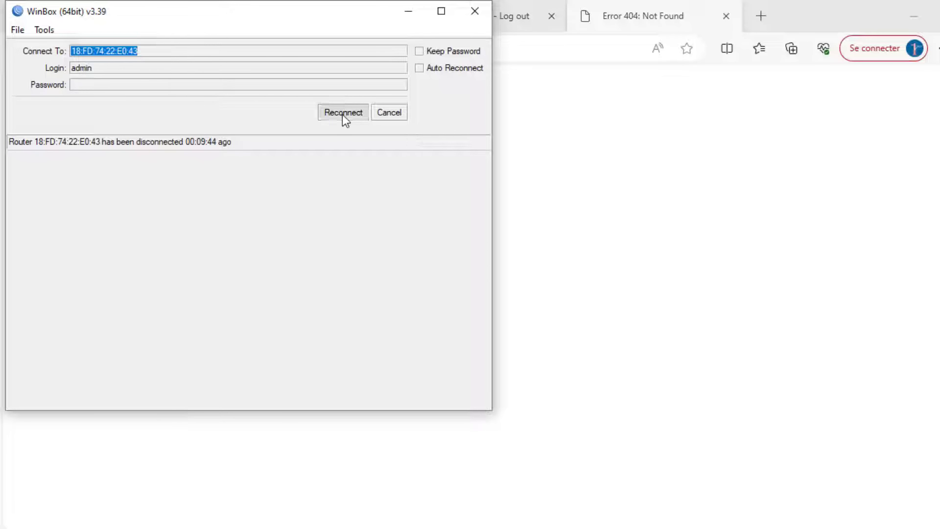
{"action": "left_click", "coordinate": [342, 112]}
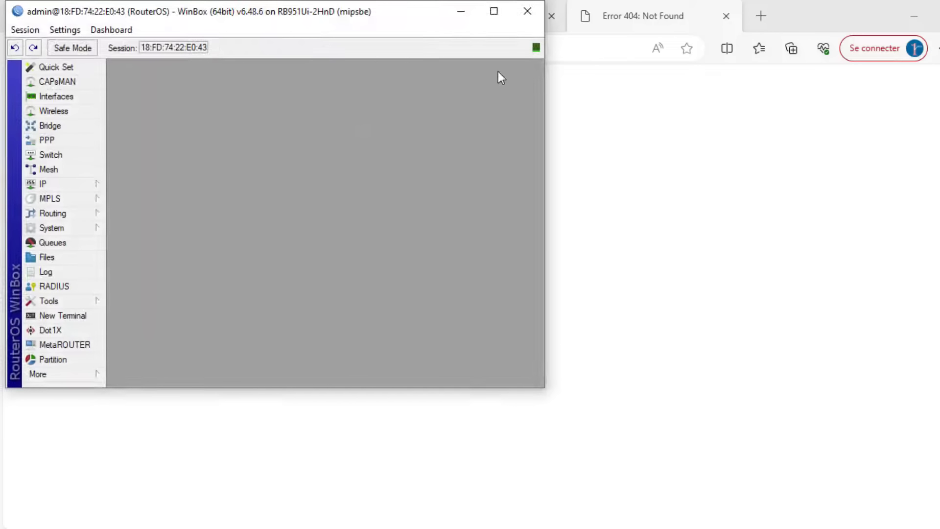
Maximize the WinBox window and show the router's File List.
{"action": "left_click", "coordinate": [508, 14]}
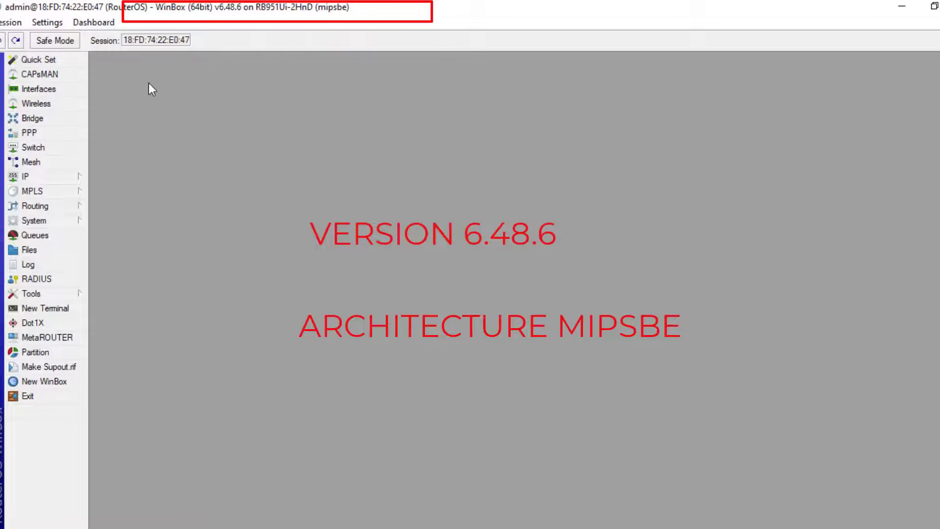
{"action": "left_click", "coordinate": [38, 251]}
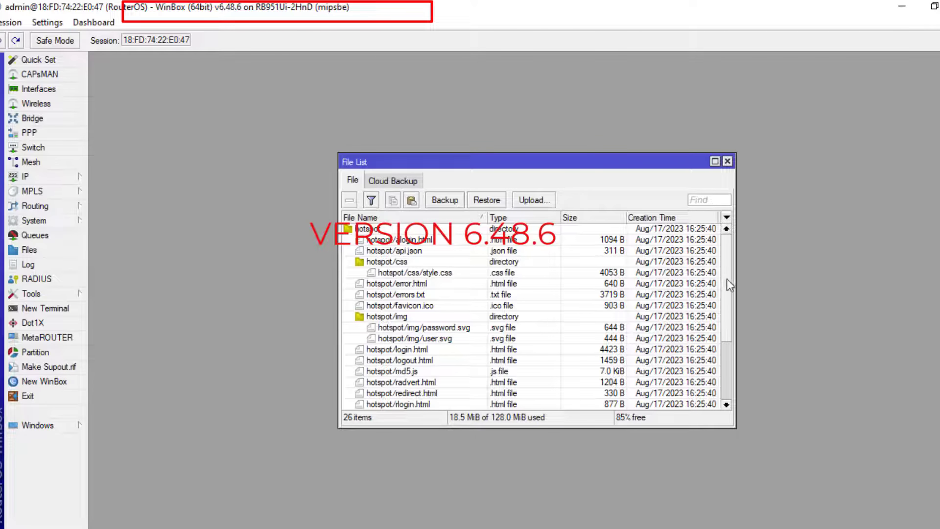
Create an unencrypted router backup named heurelinux.
{"action": "left_click_drag", "start_coordinate": [727, 288], "coordinate": [721, 214]}
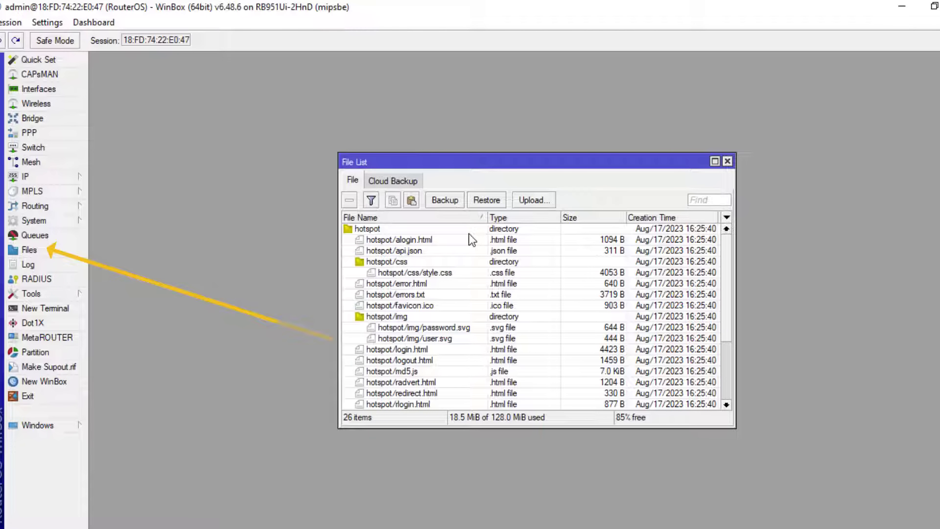
{"action": "key", "text": "ctrl+a"}
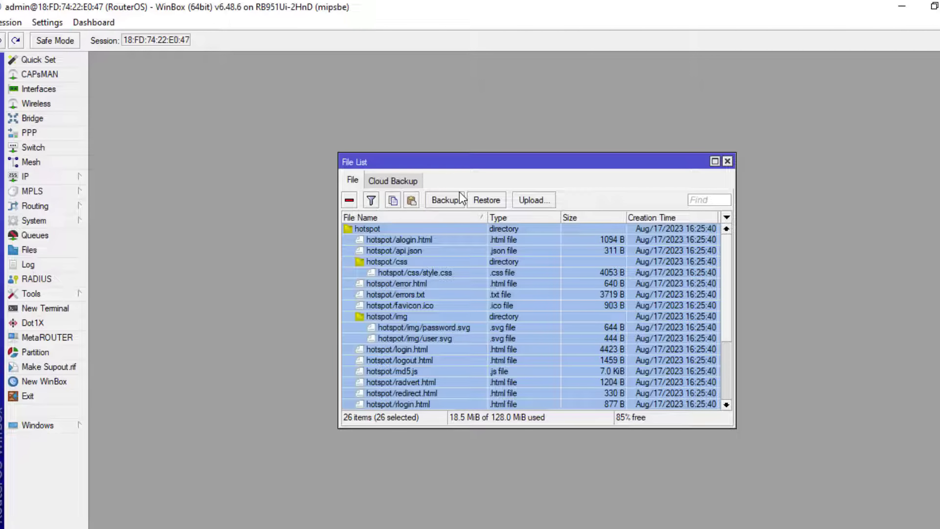
{"action": "left_click", "coordinate": [446, 200]}
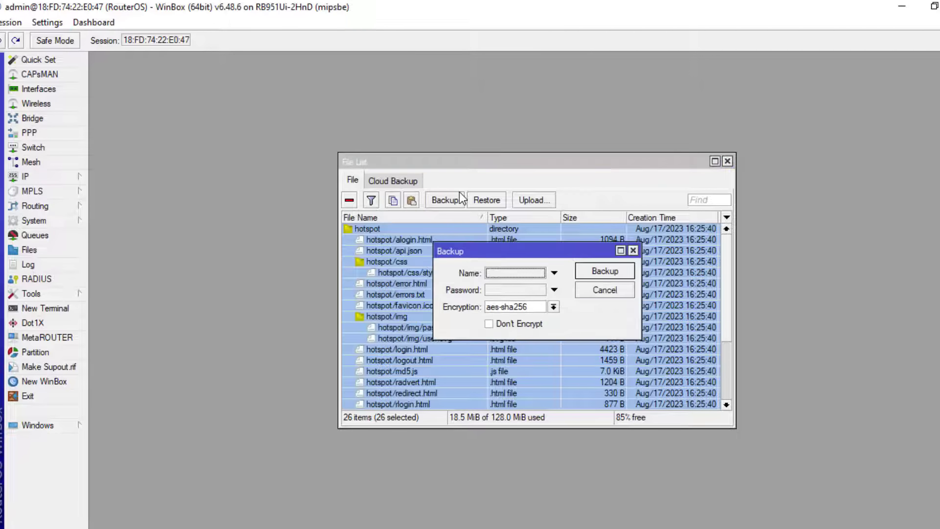
{"action": "left_click", "coordinate": [517, 274]}
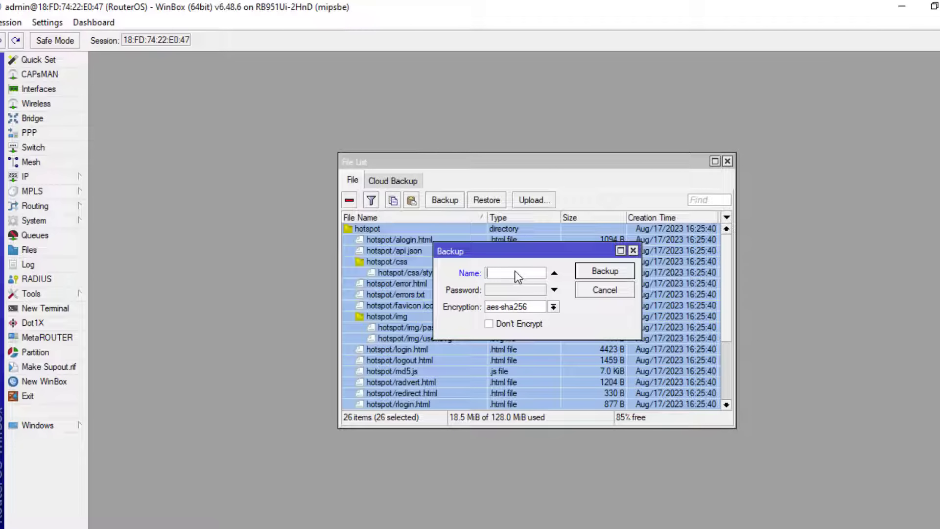
{"action": "type", "text": "heurelinux"}
{"action": "left_click", "coordinate": [489, 324]}
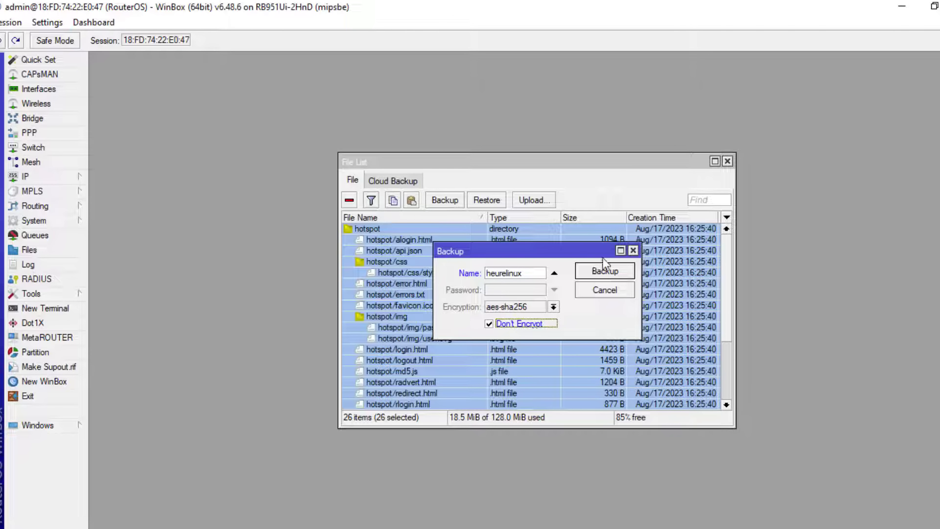
{"action": "left_click", "coordinate": [622, 271]}
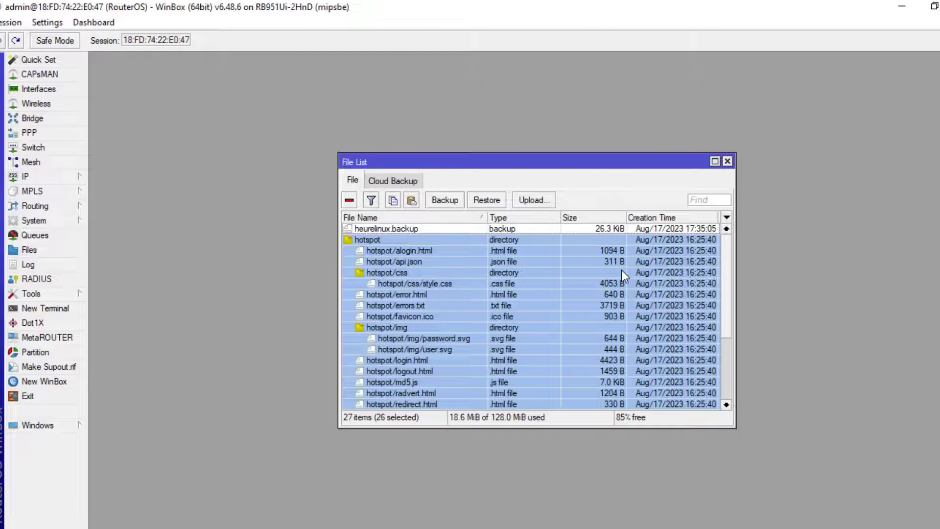
Download heurelinux.backup from the router to the Bureau (desktop) folder.
{"action": "left_click", "coordinate": [527, 228]}
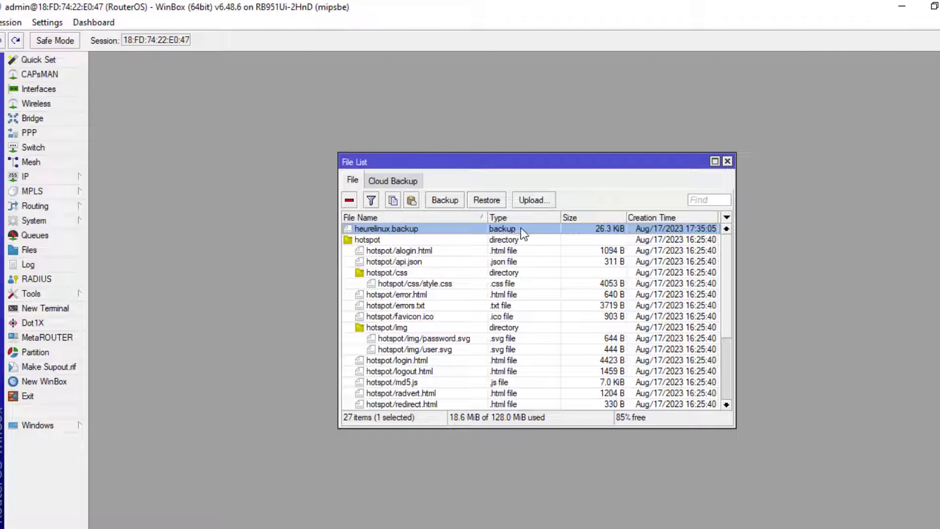
{"action": "right_click", "coordinate": [522, 232]}
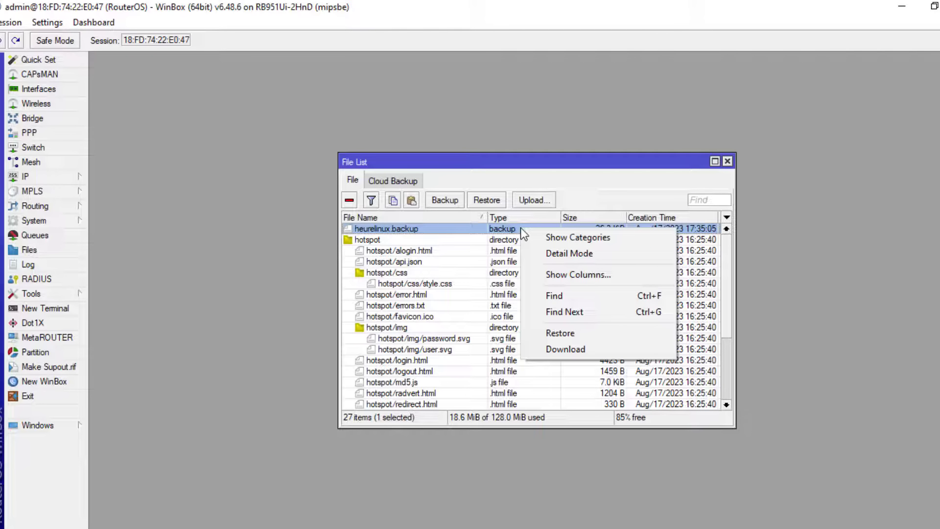
{"action": "left_click", "coordinate": [592, 348]}
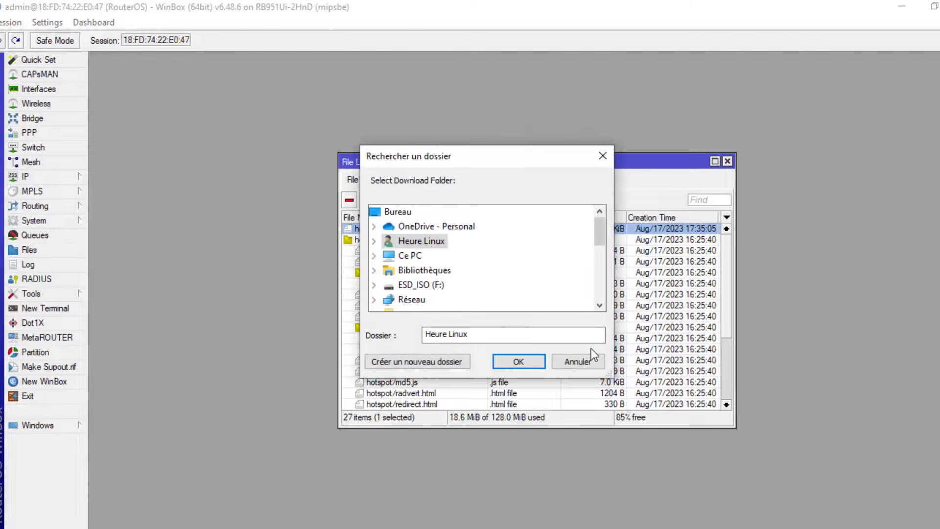
{"action": "left_click", "coordinate": [417, 211]}
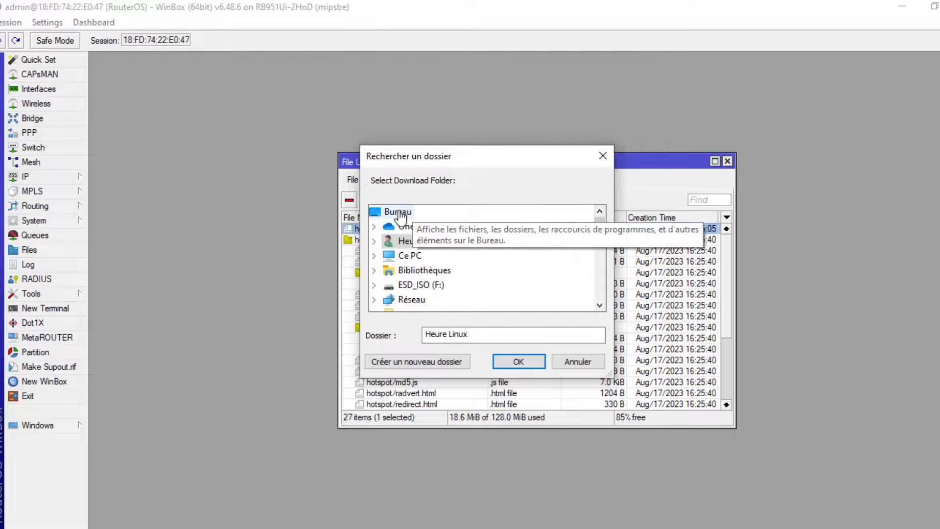
{"action": "left_click", "coordinate": [530, 361]}
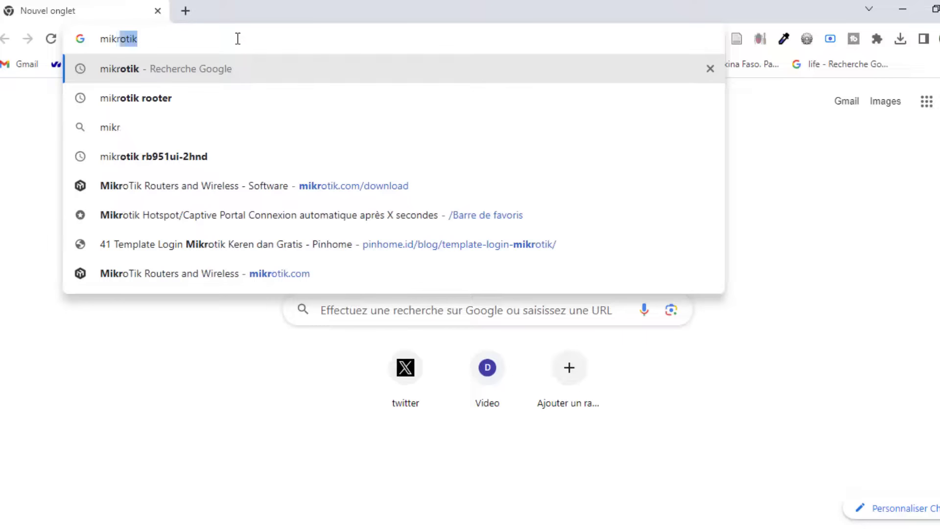
Search the web for mikrotik and open the official mikrotik.com site.
{"action": "type", "text": "t"}
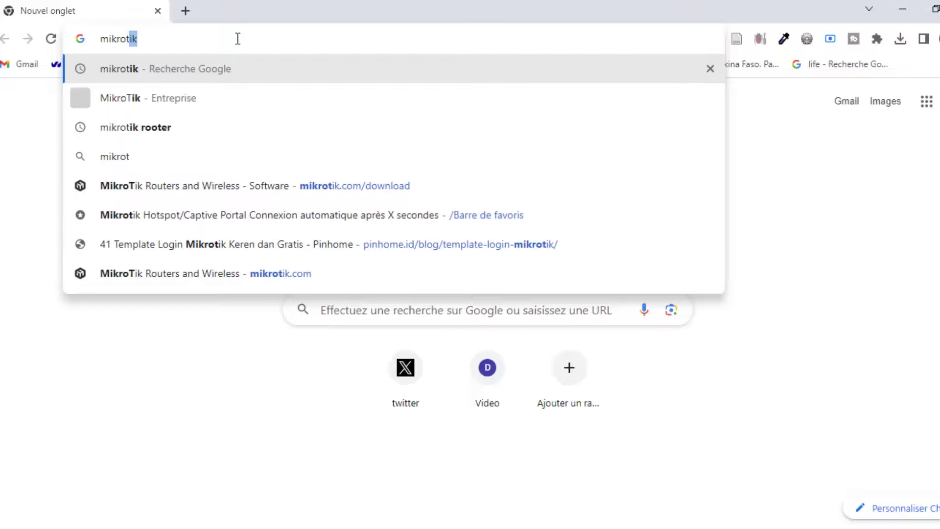
{"action": "type", "text": "ik"}
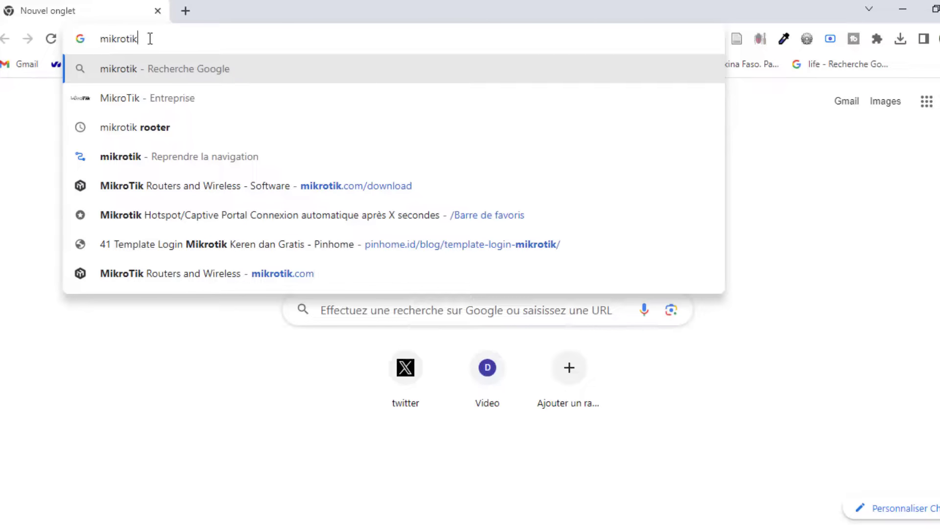
{"action": "key", "text": "Return"}
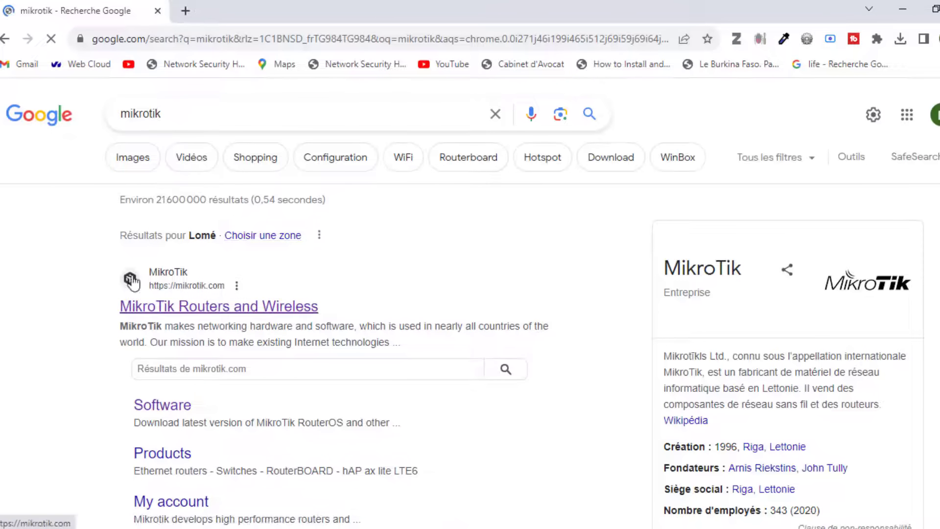
{"action": "left_click", "coordinate": [196, 307]}
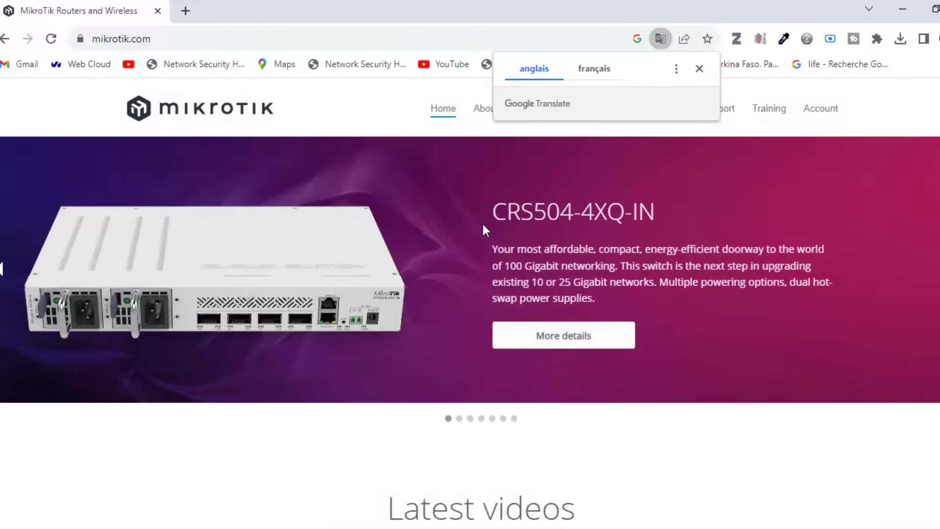
{"action": "left_click", "coordinate": [700, 69]}
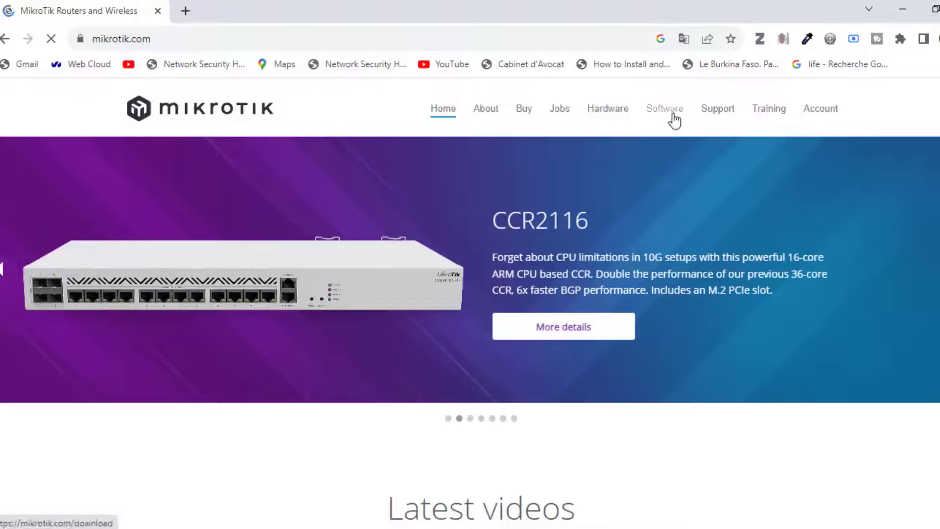
Go to the Software page and expand the RouterOS v6 downloads to find the 6.49.8 MIPSBE packages.
{"action": "left_click", "coordinate": [674, 119]}
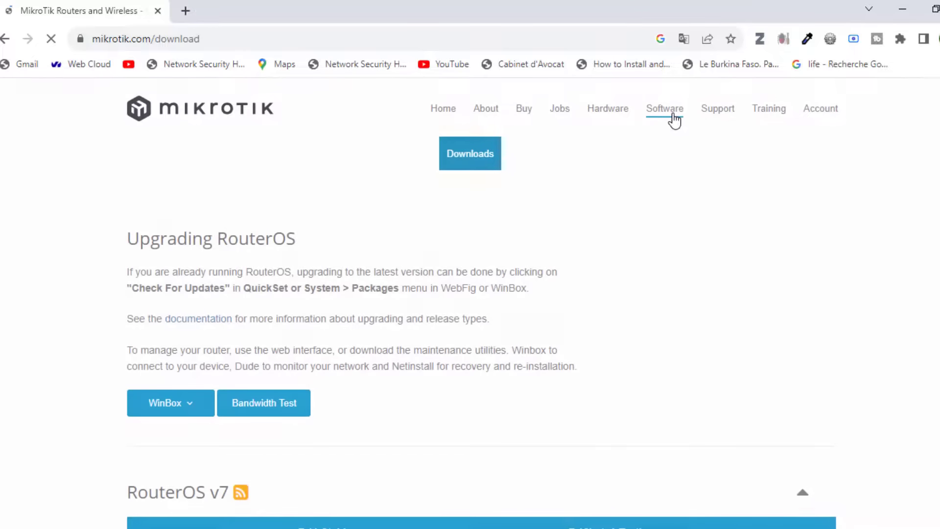
{"action": "scroll", "coordinate": [482, 348], "scroll_direction": "down", "scroll_amount": 6}
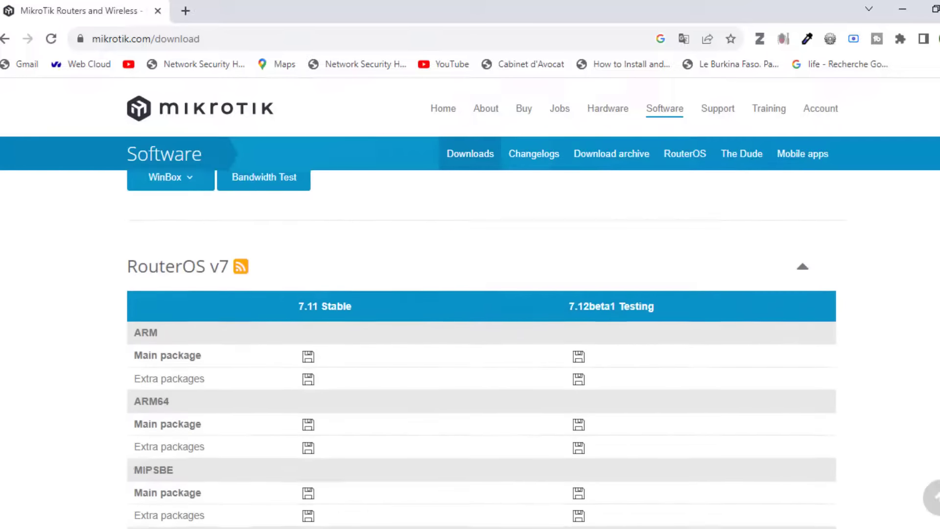
{"action": "scroll", "coordinate": [482, 349], "scroll_direction": "up", "scroll_amount": 3}
{"action": "scroll", "coordinate": [482, 349], "scroll_direction": "down", "scroll_amount": 15}
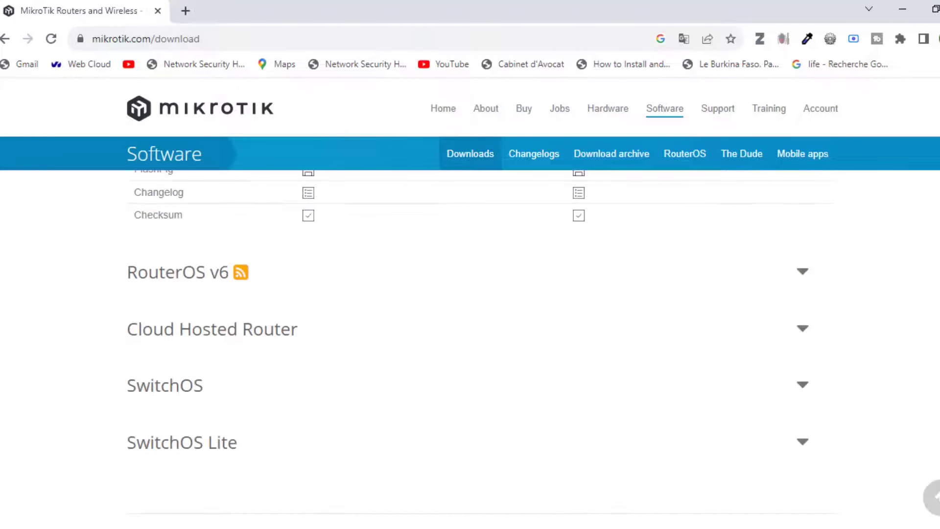
{"action": "scroll", "coordinate": [482, 349], "scroll_direction": "up", "scroll_amount": 2}
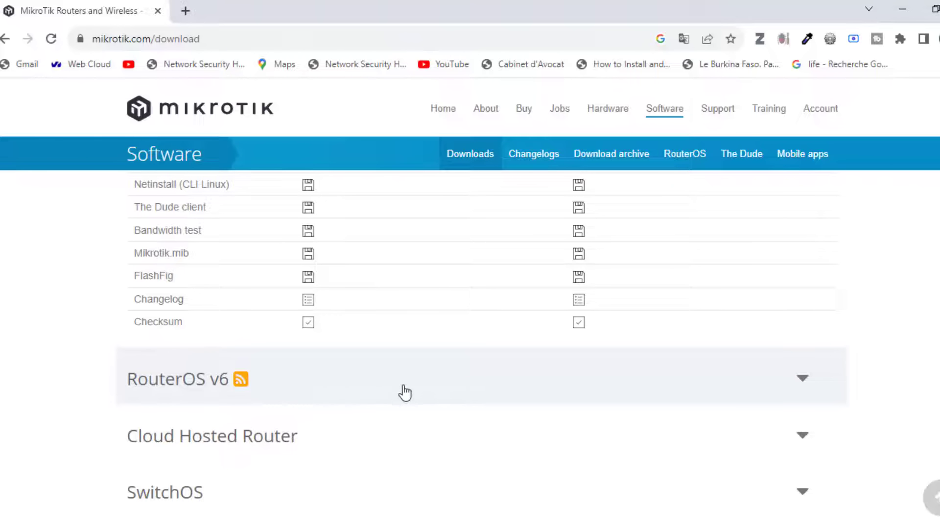
{"action": "left_click", "coordinate": [447, 390]}
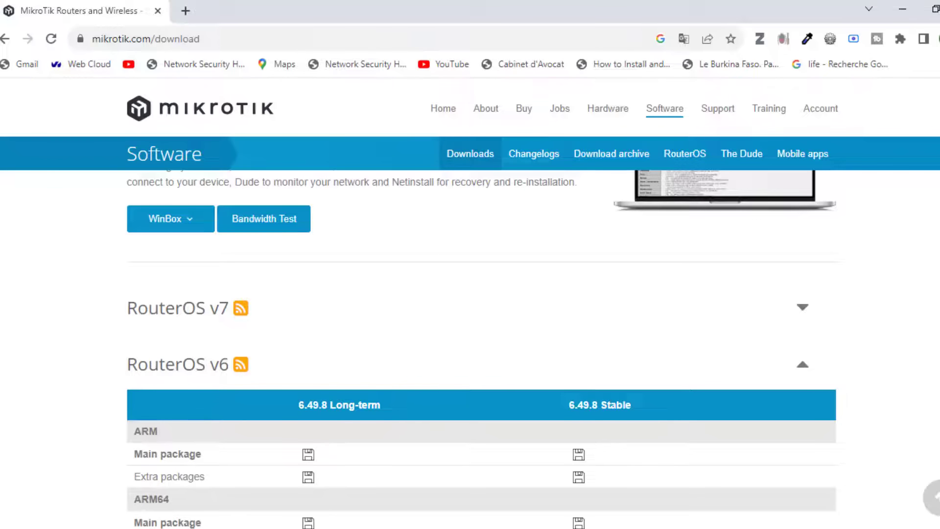
{"action": "scroll", "coordinate": [481, 350], "scroll_direction": "down", "scroll_amount": 4}
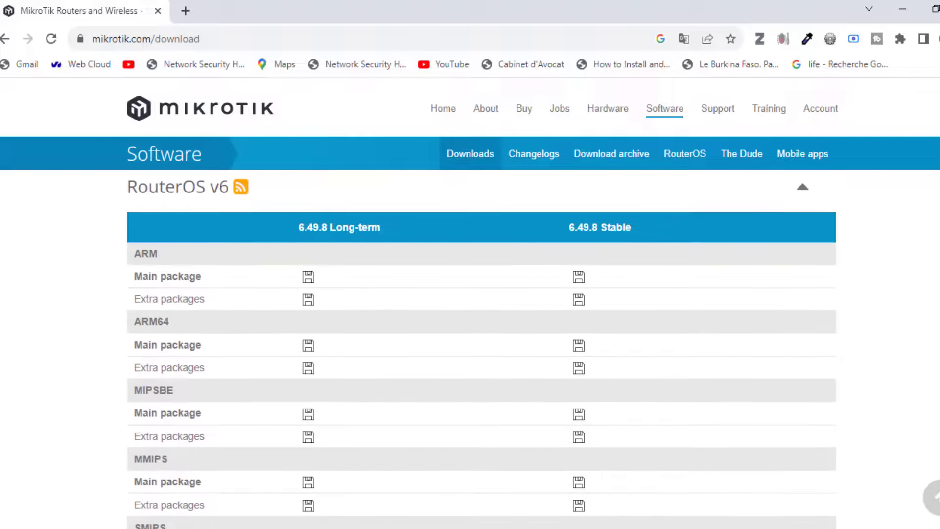
{"action": "scroll", "coordinate": [482, 349], "scroll_direction": "down", "scroll_amount": 1}
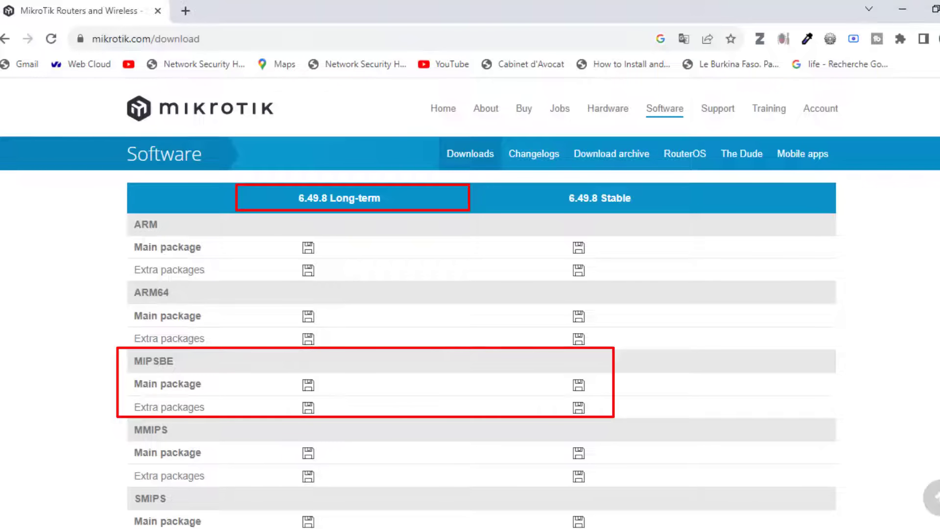
{"action": "scroll", "coordinate": [482, 349], "scroll_direction": "down", "scroll_amount": 3}
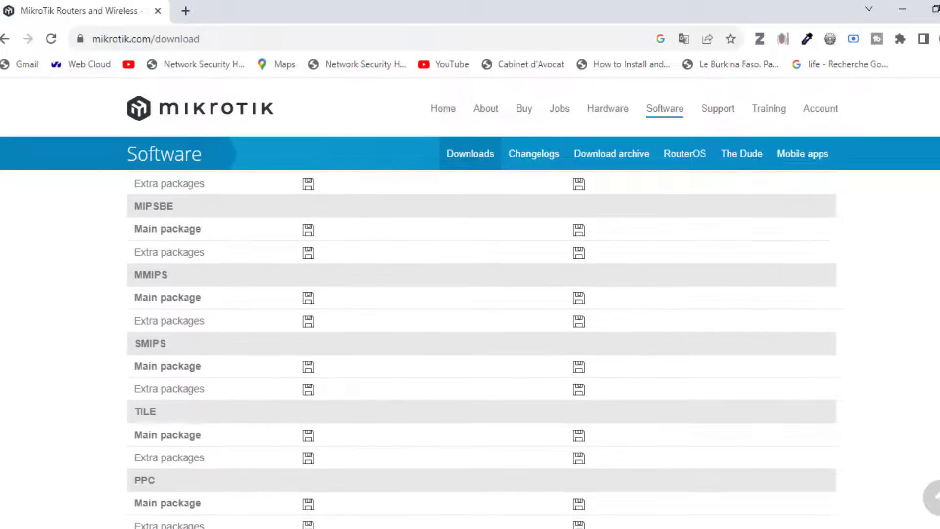
{"action": "scroll", "coordinate": [481, 348], "scroll_direction": "up", "scroll_amount": 1}
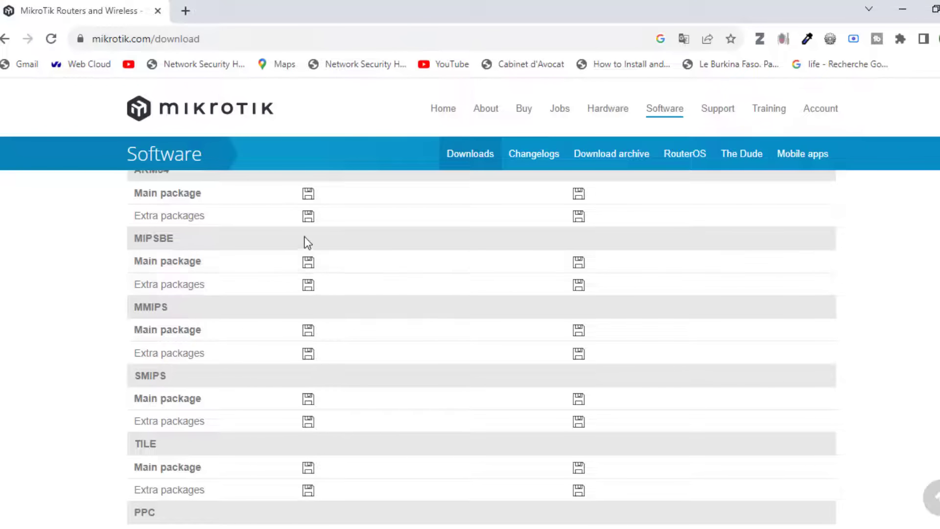
Download the 6.49.8 MIPSBE main package and all_packages-mipsbe-6.49.8.zip into Téléchargements.
{"action": "left_click", "coordinate": [308, 261]}
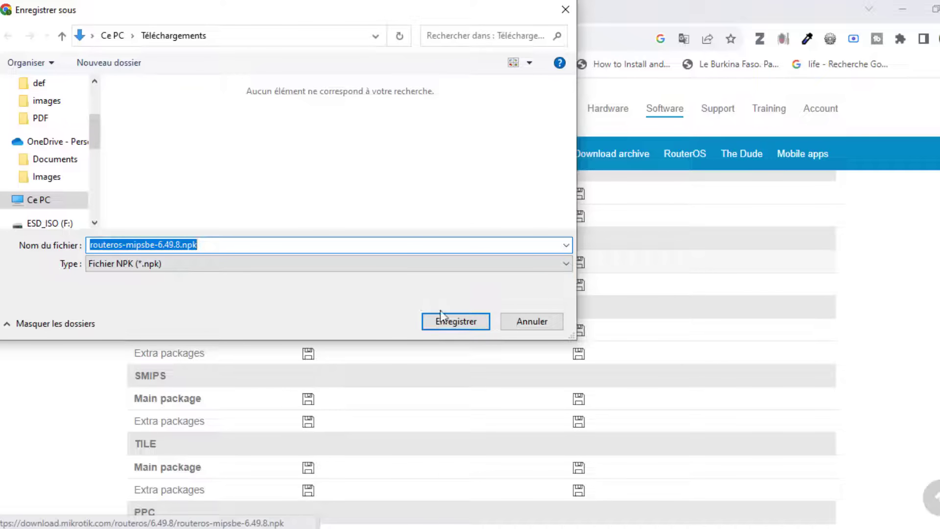
{"action": "left_click", "coordinate": [465, 323]}
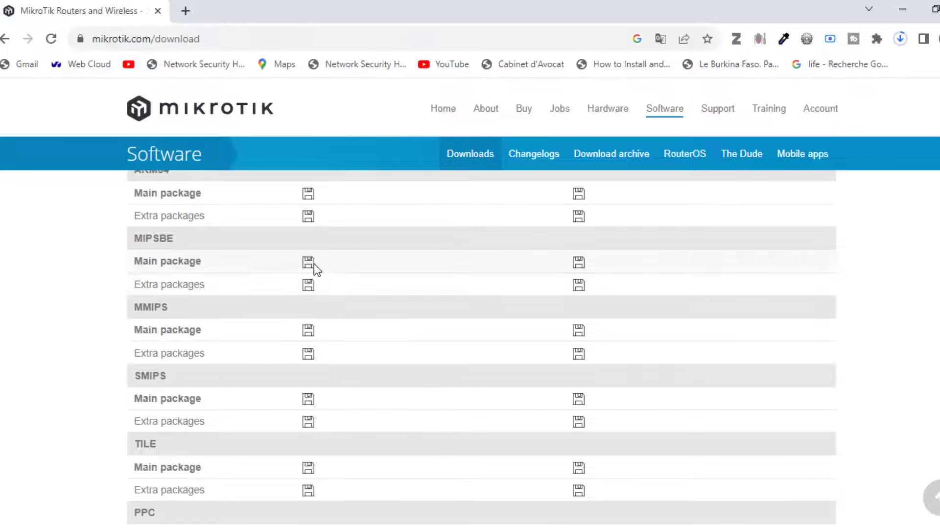
{"action": "left_click", "coordinate": [308, 290]}
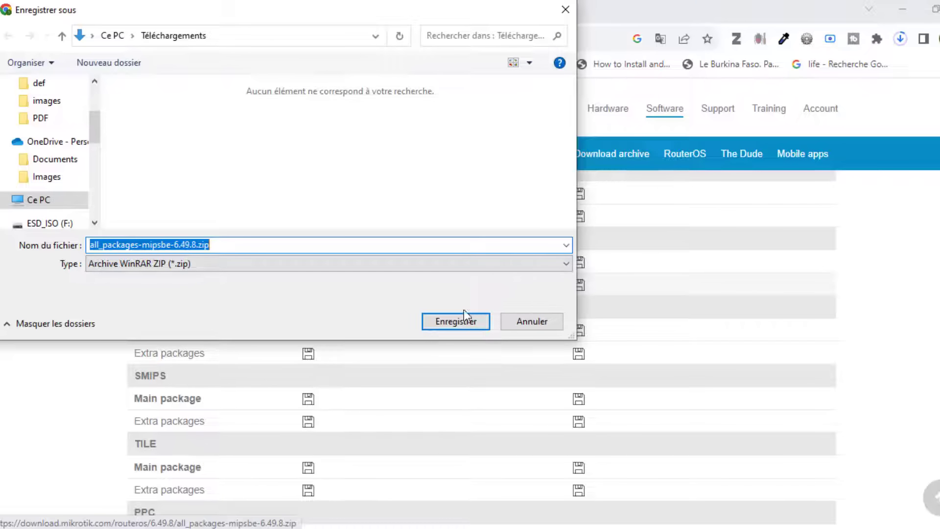
{"action": "left_click", "coordinate": [477, 318]}
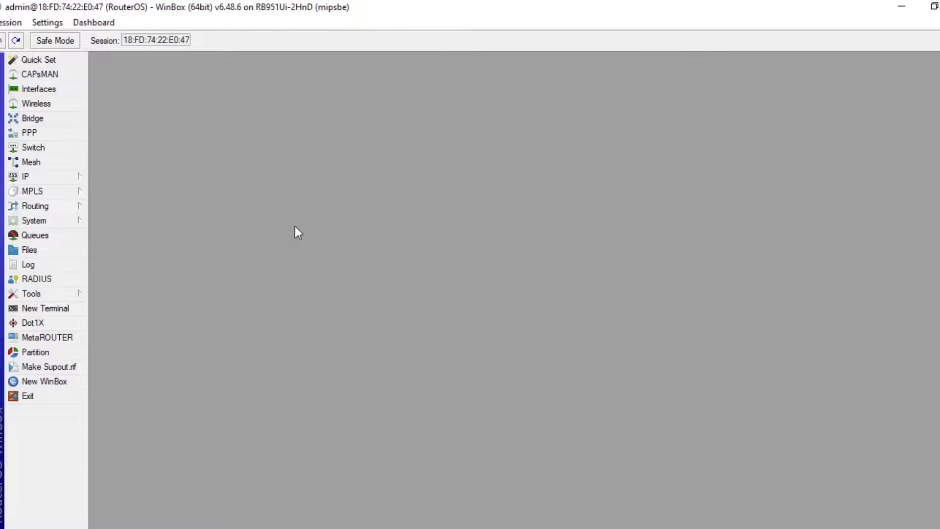
Upload routeros-mipsbe-6.49.8.npk (11.8 MiB) from Downloads into the router's File List.
{"action": "left_click", "coordinate": [34, 251]}
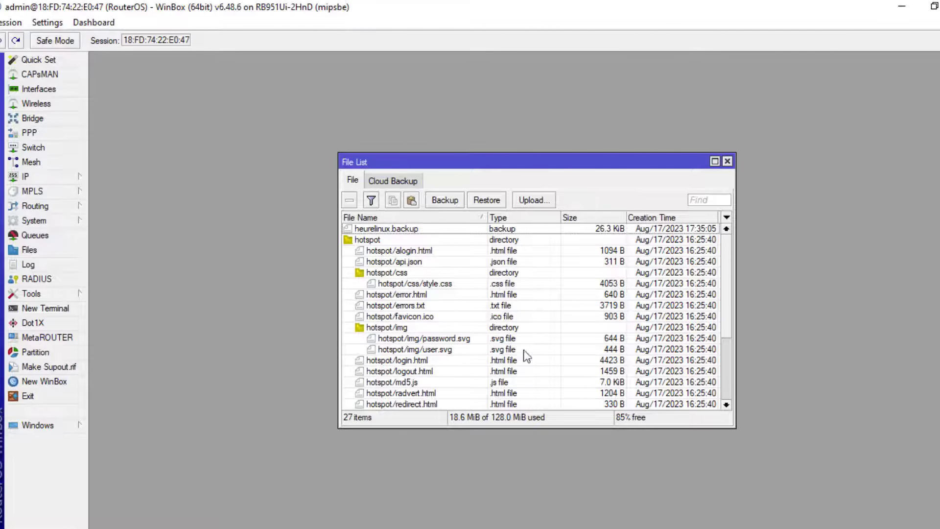
{"action": "left_click_drag", "start_coordinate": [221, 7], "coordinate": [599, 88]}
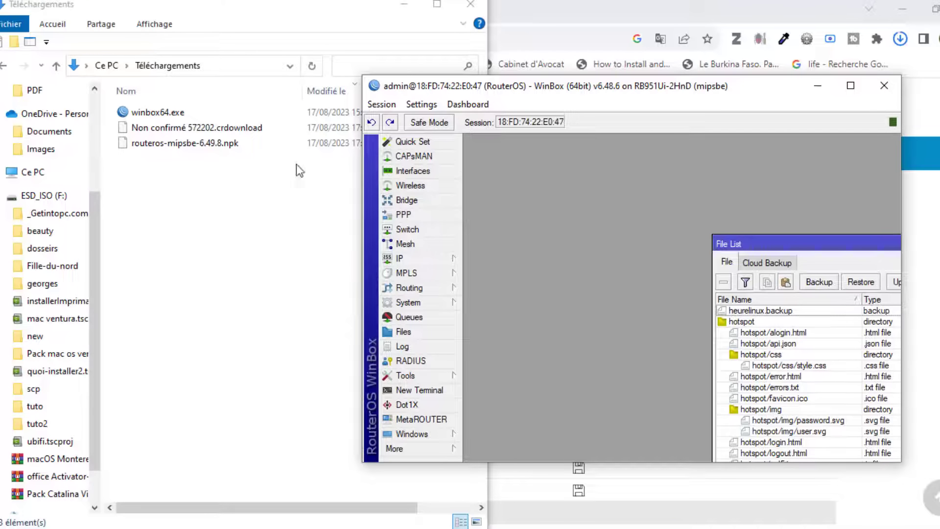
{"action": "left_click_drag", "start_coordinate": [164, 145], "coordinate": [787, 306]}
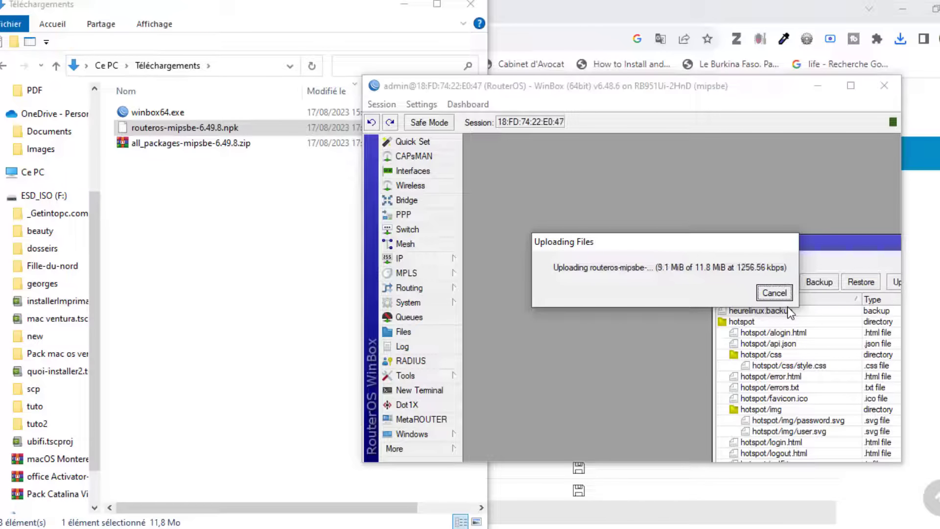
{"action": "left_click", "coordinate": [850, 87]}
{"action": "left_click_drag", "start_coordinate": [727, 267], "coordinate": [727, 381]}
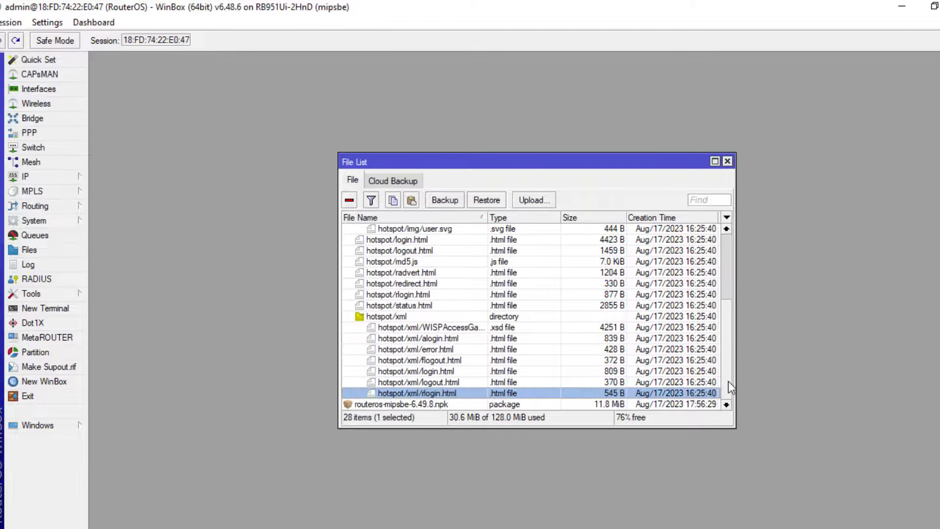
{"action": "left_click", "coordinate": [443, 405]}
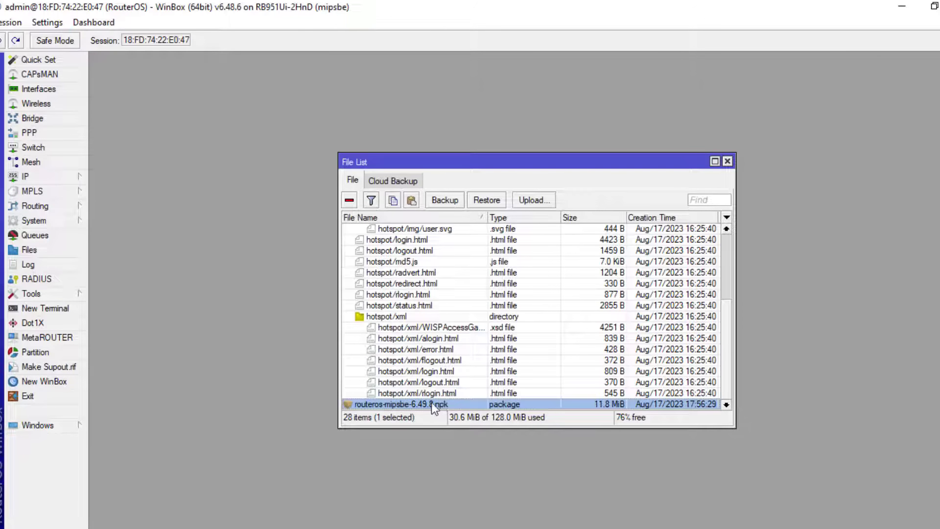
Close the File List and reboot the router through System > Reboot, confirming with Yes.
{"action": "left_click", "coordinate": [728, 161]}
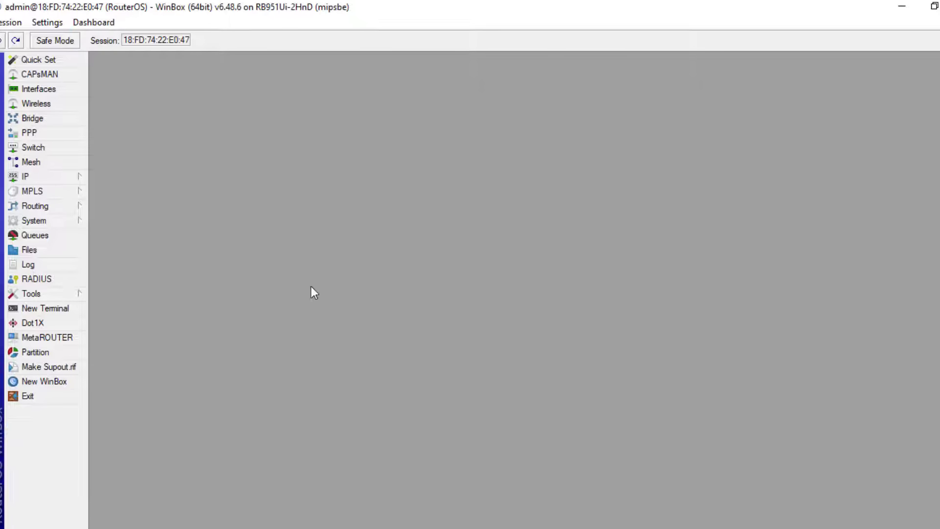
{"action": "left_click", "coordinate": [48, 223]}
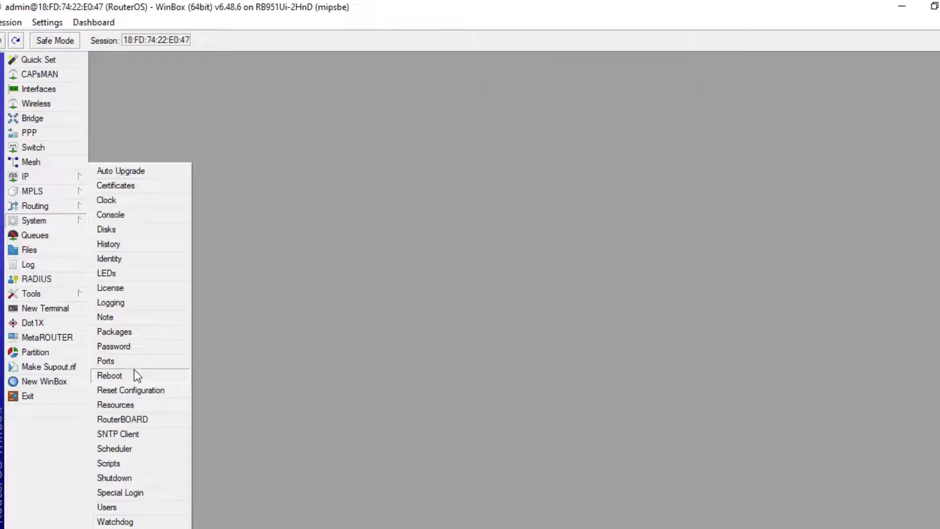
{"action": "left_click", "coordinate": [110, 375]}
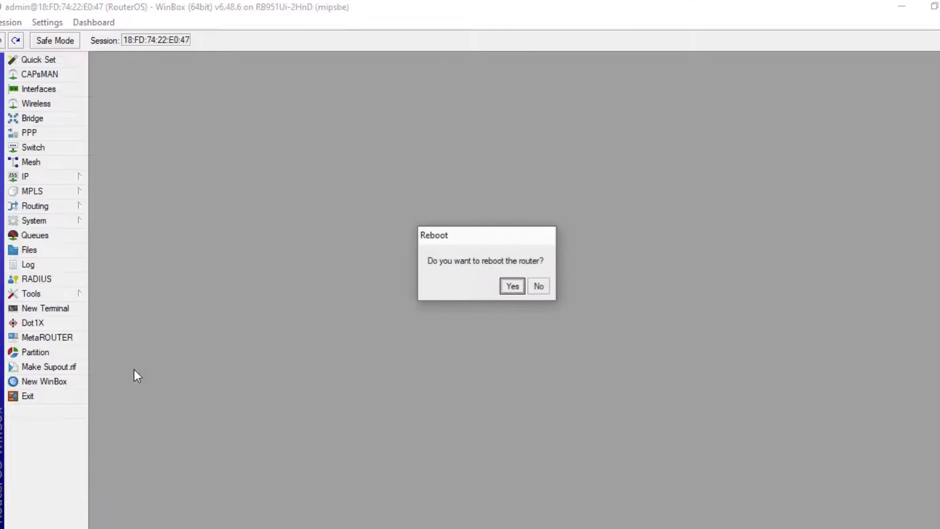
{"action": "left_click", "coordinate": [513, 287]}
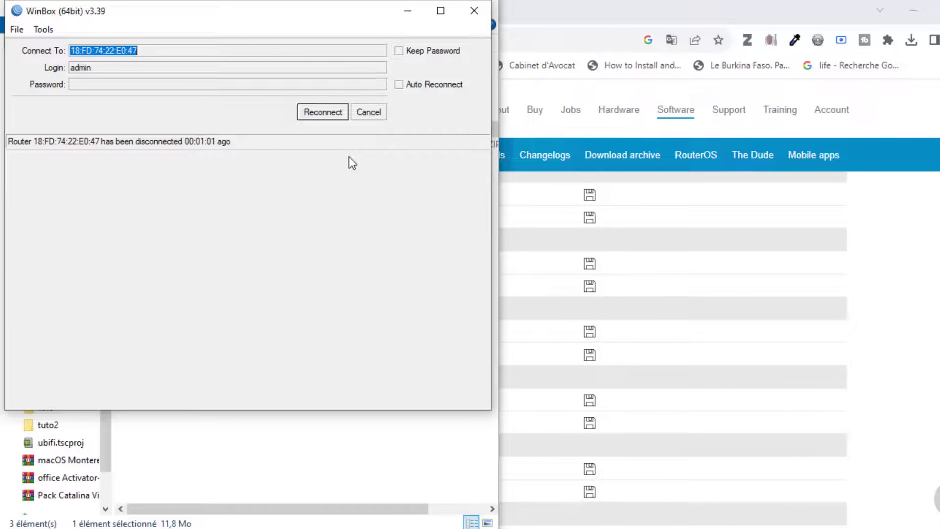
Reconnect to the router on RouterOS 6.49.8 and replace the expired admin password with a new one.
{"action": "left_click", "coordinate": [329, 111]}
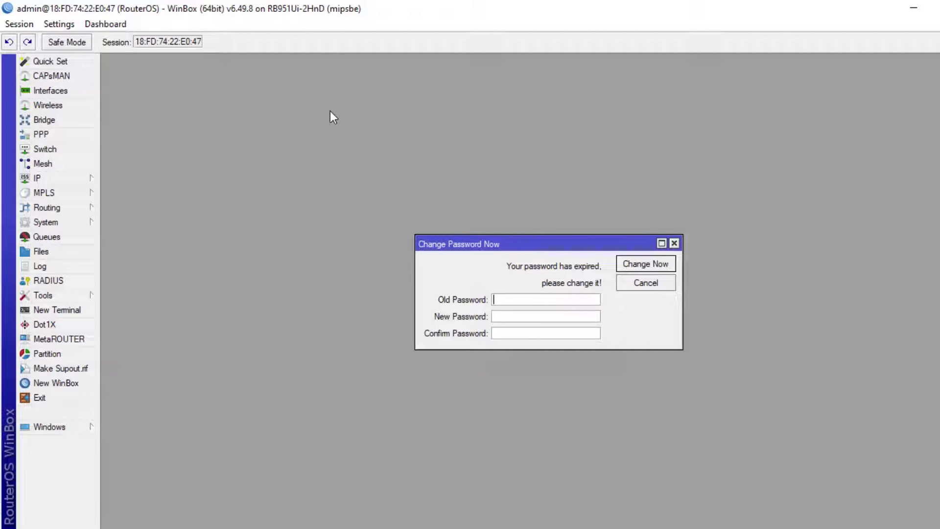
{"action": "left_click", "coordinate": [523, 317]}
{"action": "type", "text": "*"}
{"action": "type", "text": "********"}
{"action": "left_click", "coordinate": [528, 338]}
{"action": "type", "text": "*********"}
{"action": "left_click", "coordinate": [659, 265]}
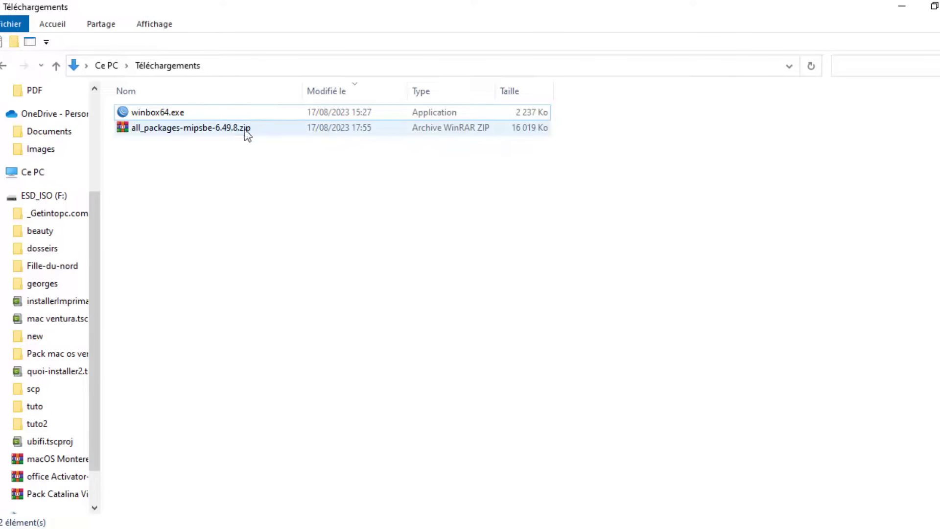
Extract all_packages-mipsbe-6.49.8.zip and open its folder to select user-manager-6.49.8-mipsbe.npk.
{"action": "left_click", "coordinate": [247, 129]}
{"action": "right_click", "coordinate": [245, 129]}
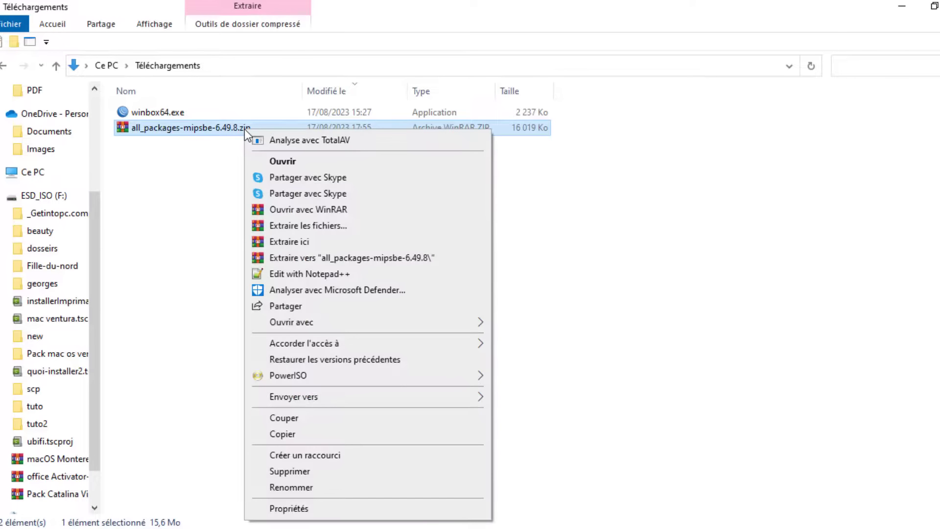
{"action": "left_click", "coordinate": [313, 226]}
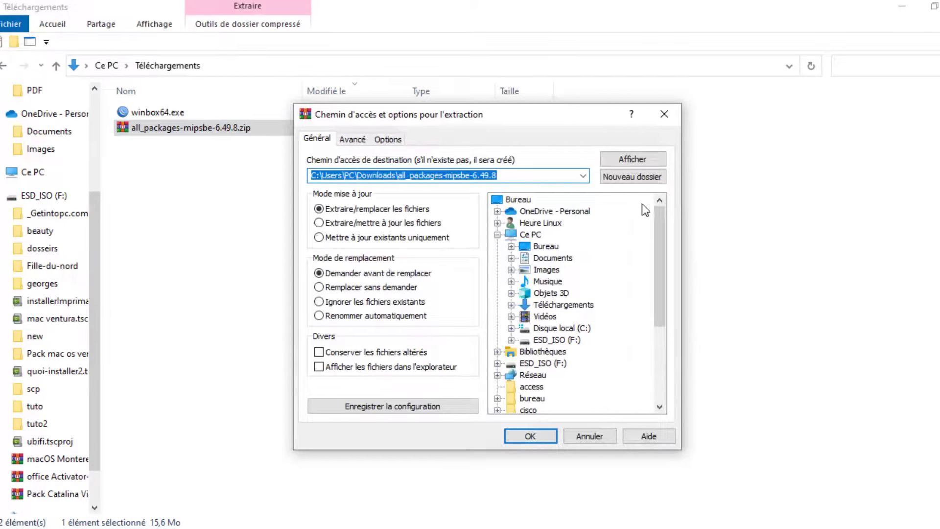
{"action": "left_click", "coordinate": [538, 437]}
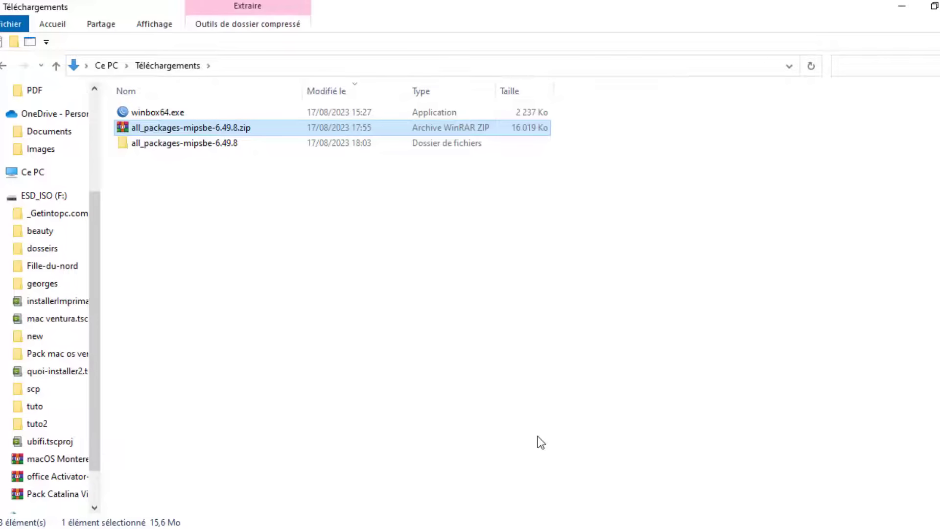
{"action": "left_click", "coordinate": [228, 148]}
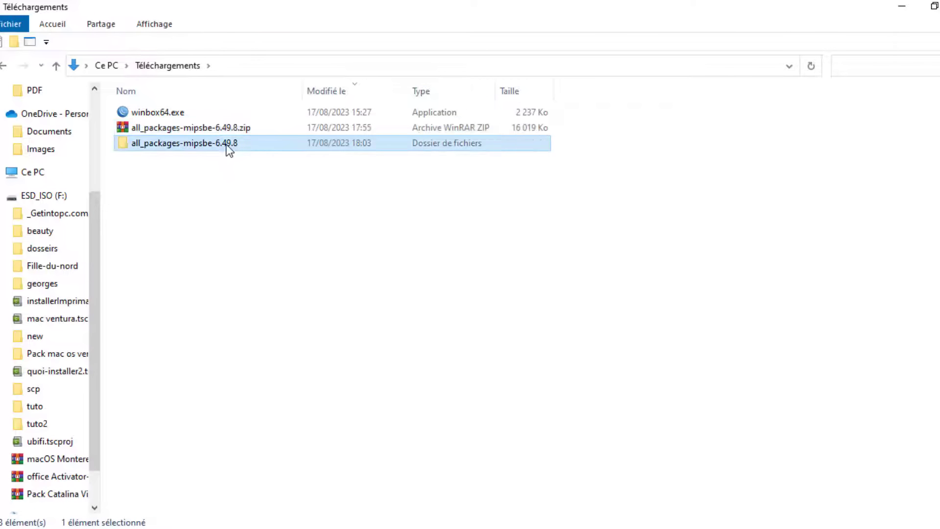
{"action": "double_click", "coordinate": [229, 147]}
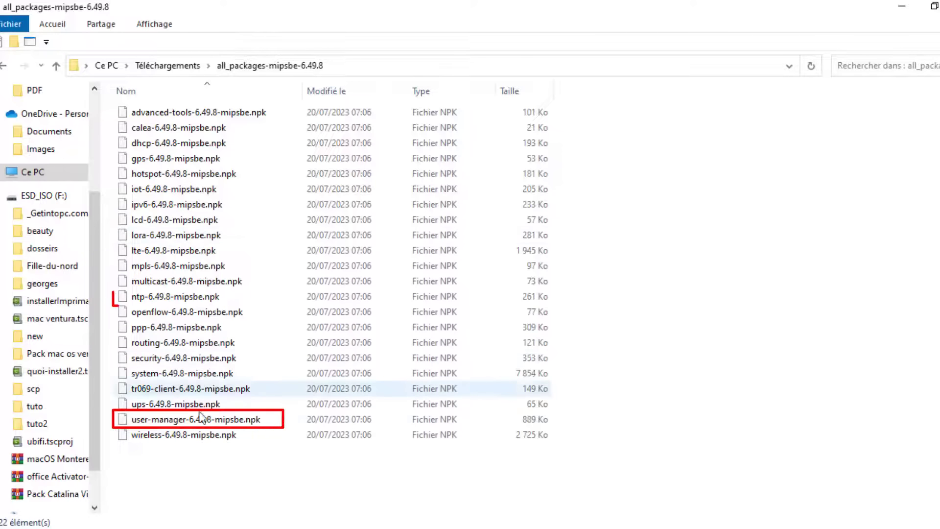
{"action": "left_click", "coordinate": [238, 424]}
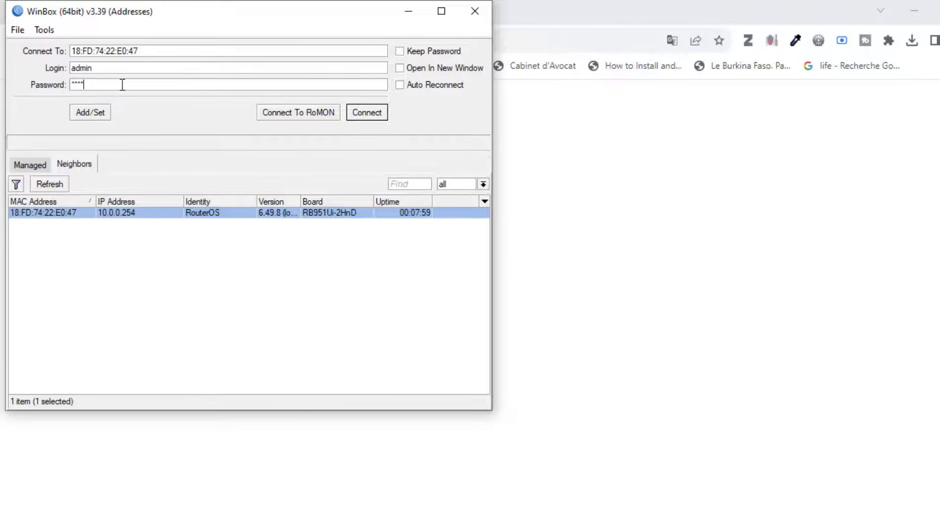
Connect to the router with its password and show its Files list.
{"action": "type", "text": "****"}
{"action": "left_click", "coordinate": [371, 114]}
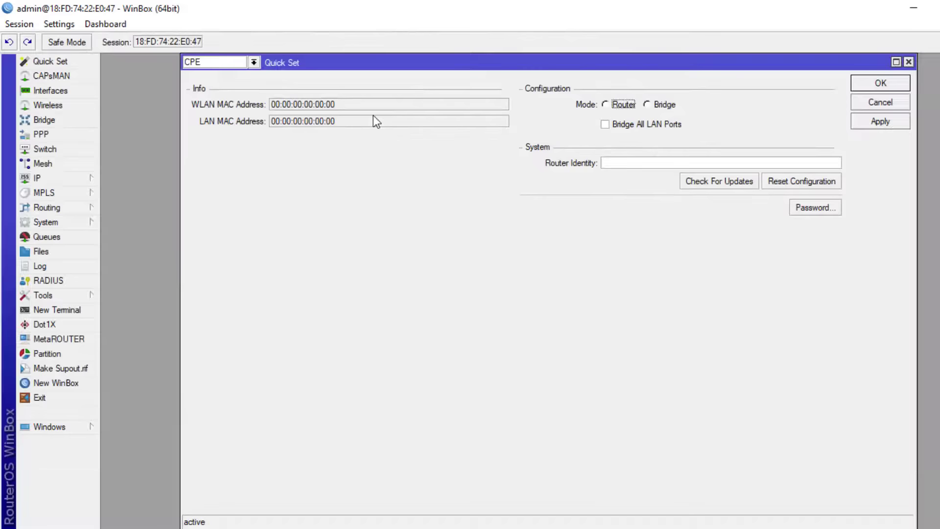
{"action": "left_click", "coordinate": [53, 253]}
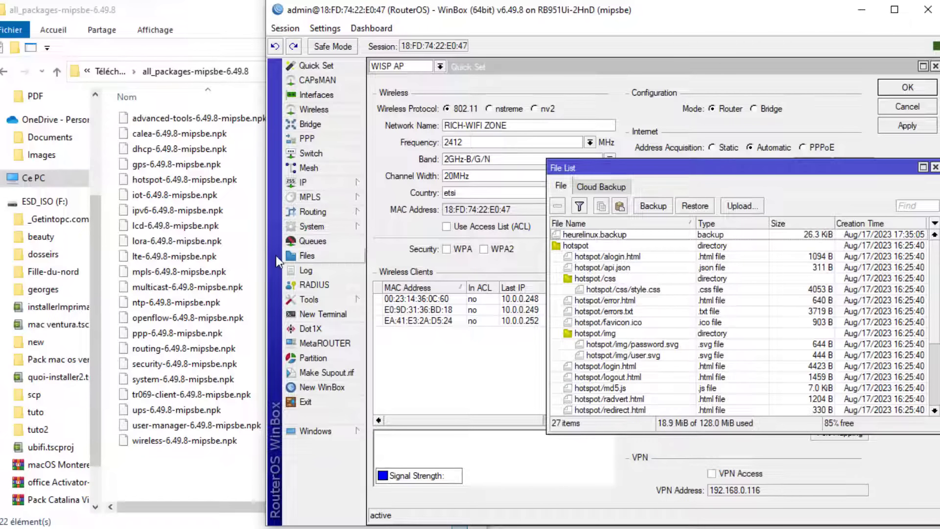
Upload user-manager-6.49.8-mipsbe.npk and ntp-6.49.8-mipsbe.npk into the router's File List.
{"action": "left_click", "coordinate": [171, 427]}
{"action": "left_click_drag", "start_coordinate": [171, 424], "coordinate": [624, 234]}
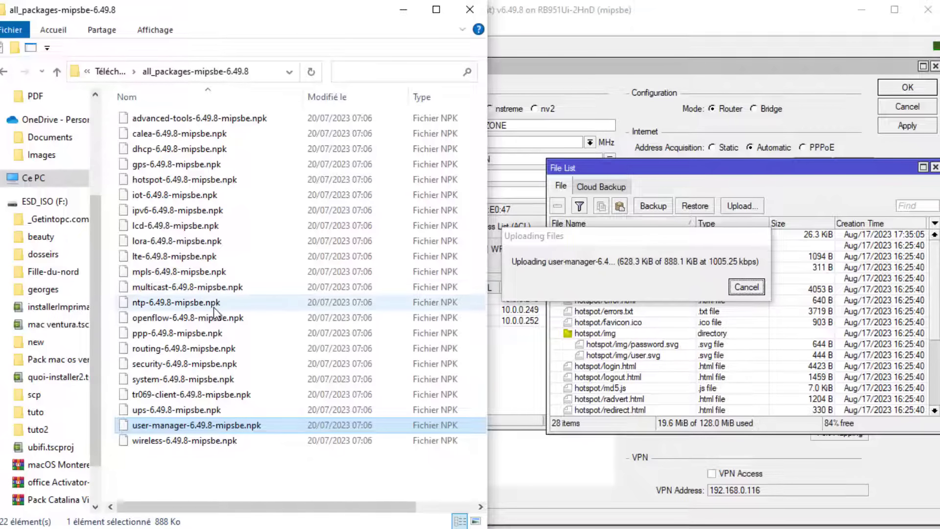
{"action": "left_click", "coordinate": [179, 303]}
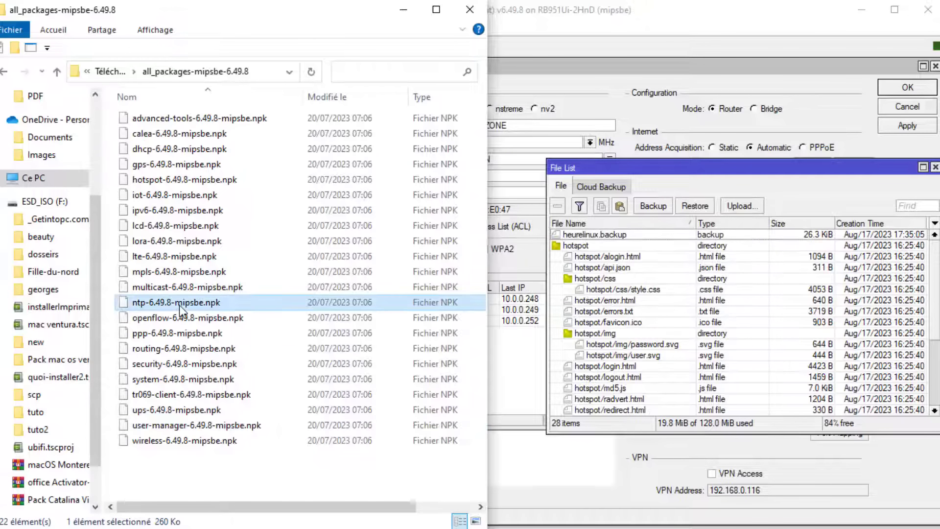
{"action": "left_click_drag", "start_coordinate": [181, 302], "coordinate": [687, 238]}
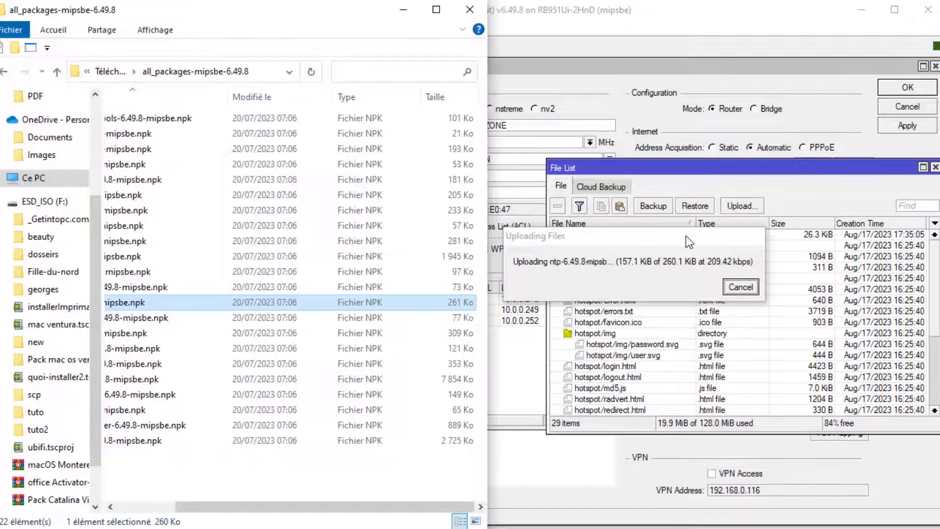
{"action": "left_click_drag", "start_coordinate": [255, 507], "coordinate": [196, 512]}
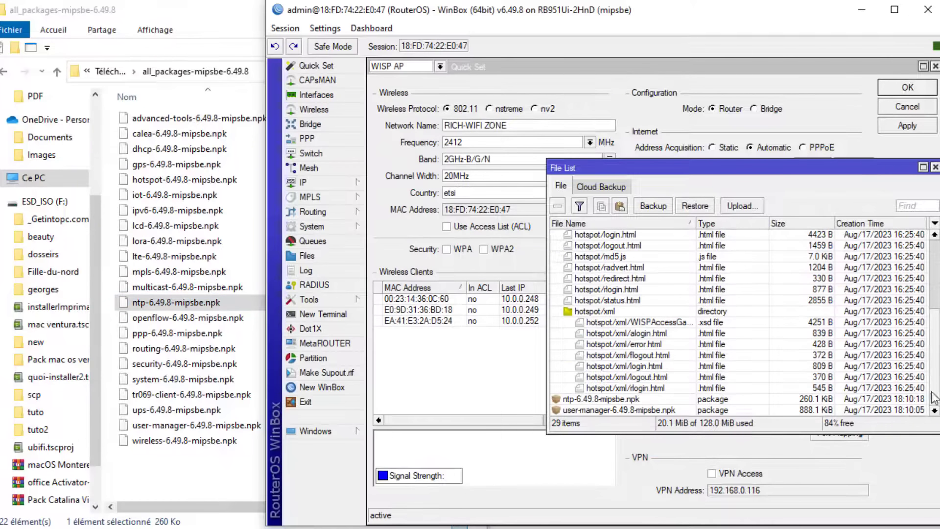
{"action": "left_click", "coordinate": [935, 397]}
{"action": "left_click", "coordinate": [586, 401]}
{"action": "left_click", "coordinate": [593, 410]}
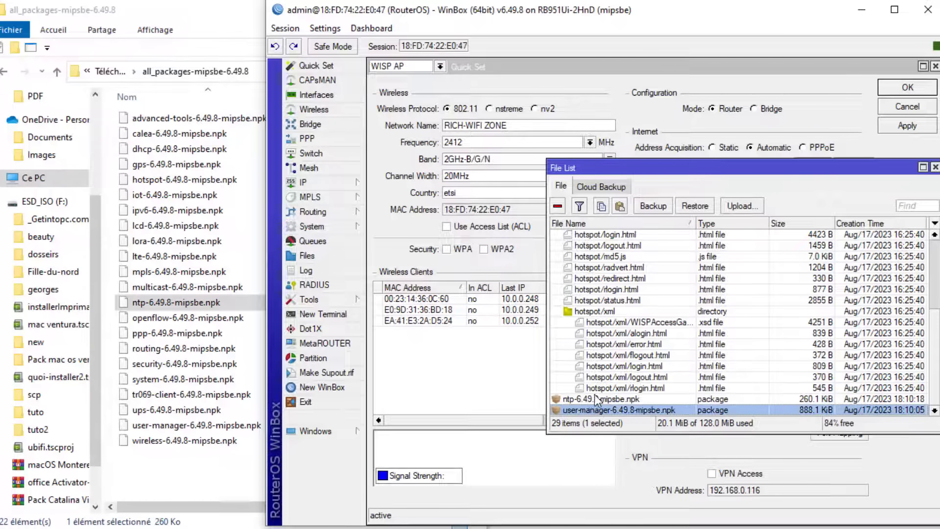
Reboot the router via System > Reboot and reconnect once it restarts.
{"action": "left_click", "coordinate": [313, 226]}
{"action": "left_click", "coordinate": [407, 375]}
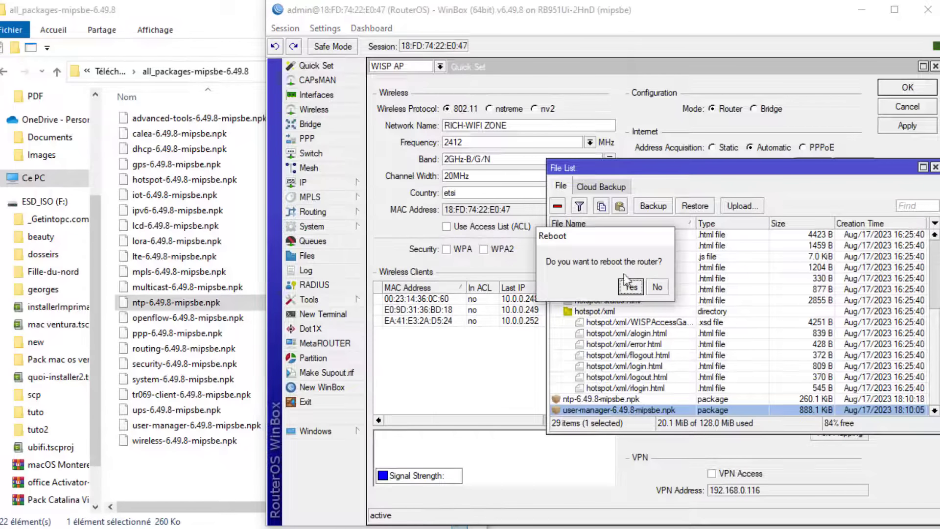
{"action": "left_click", "coordinate": [635, 288]}
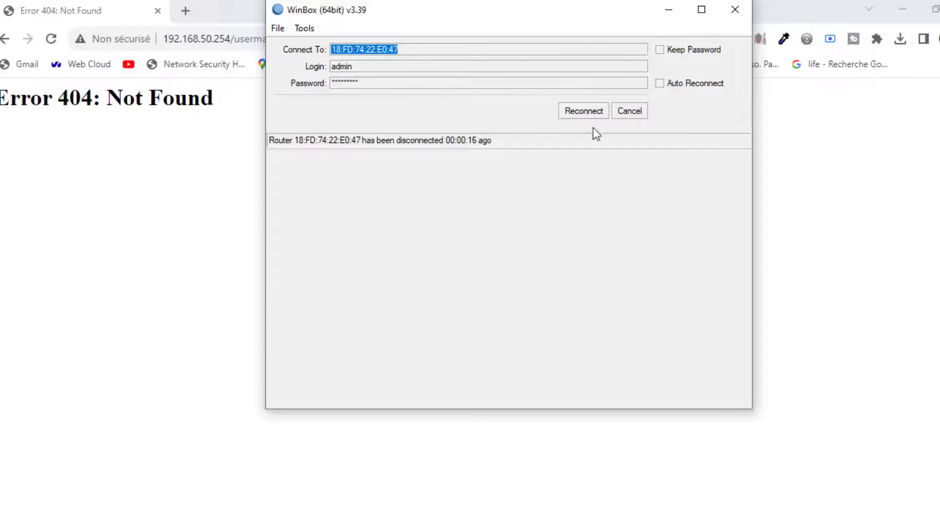
{"action": "left_click", "coordinate": [594, 117]}
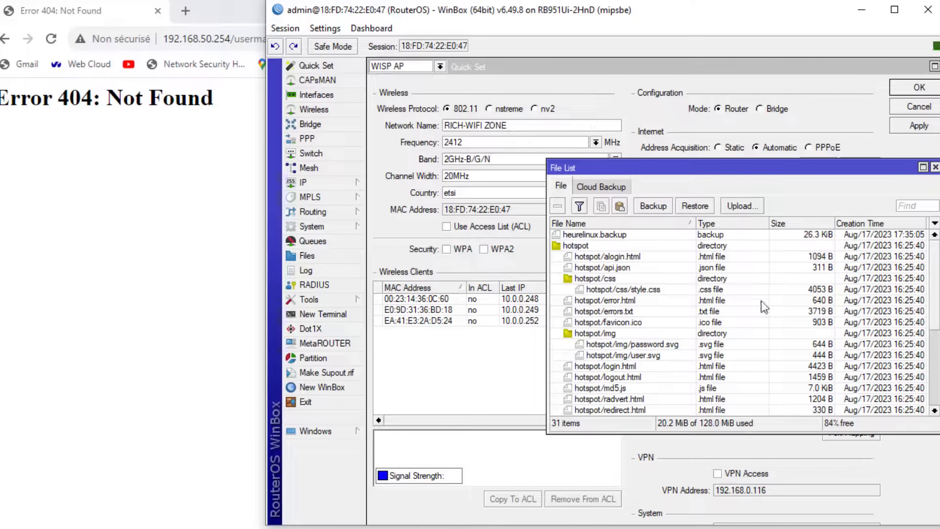
Locate the new user-manager directory in the 31-item File List.
{"action": "left_click_drag", "start_coordinate": [936, 284], "coordinate": [937, 378]}
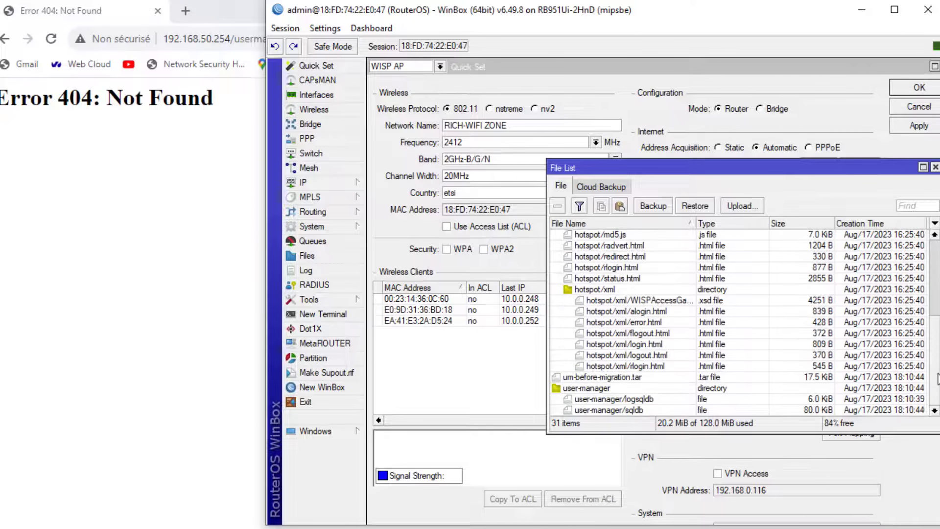
{"action": "left_click", "coordinate": [587, 390]}
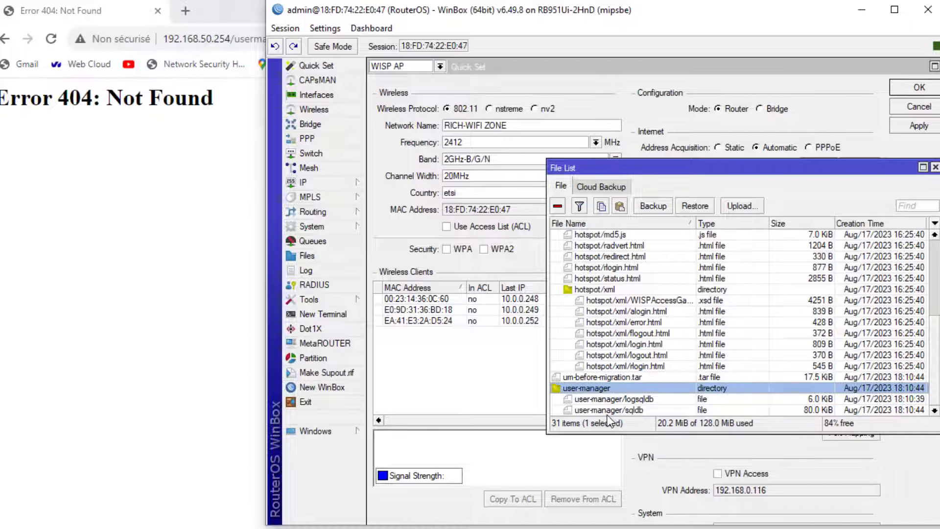
{"action": "left_click", "coordinate": [195, 209]}
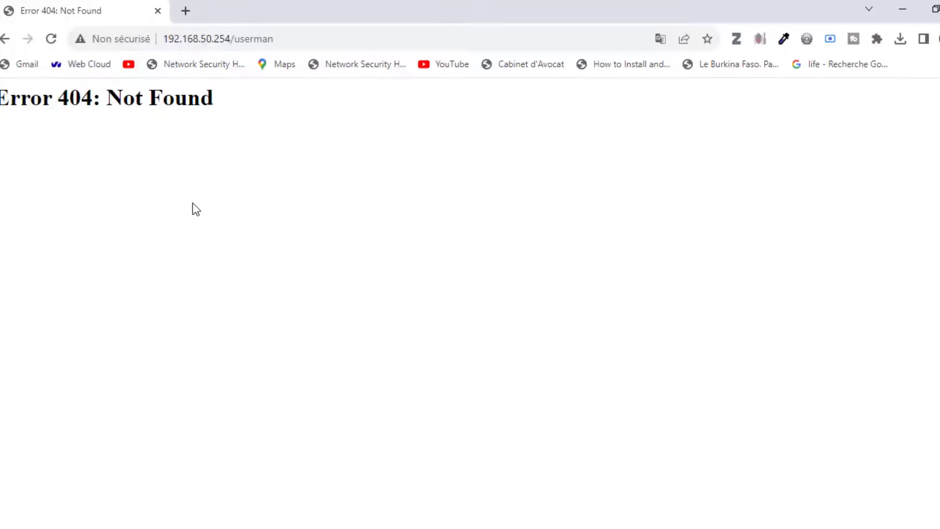
Reload 192.168.50.254/userman and attempt to sign in as admin.
{"action": "left_click", "coordinate": [52, 39]}
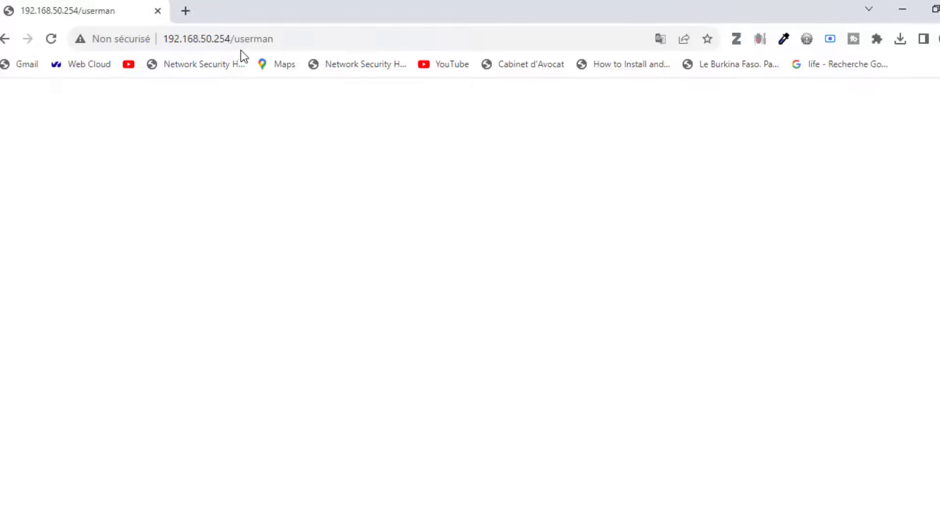
{"action": "left_click", "coordinate": [313, 248]}
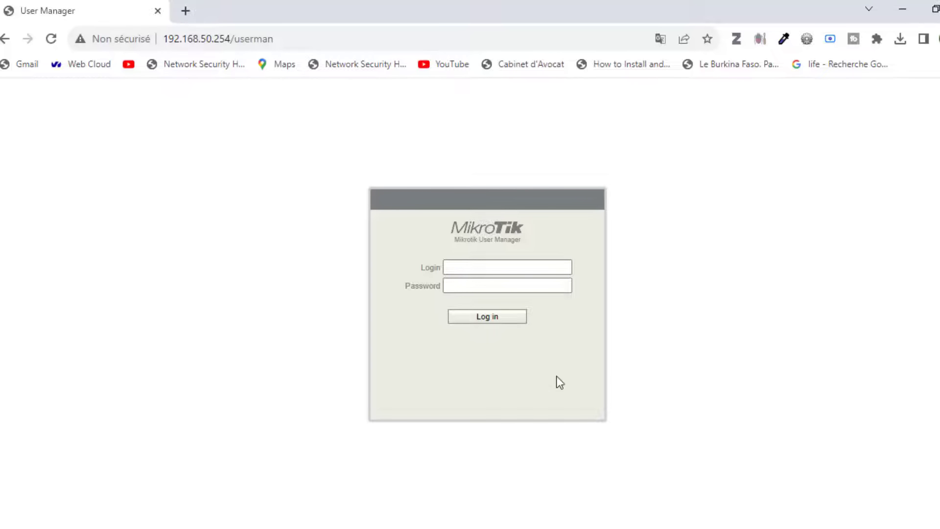
{"action": "left_click", "coordinate": [471, 269]}
{"action": "left_click", "coordinate": [468, 266]}
{"action": "type", "text": "ad"}
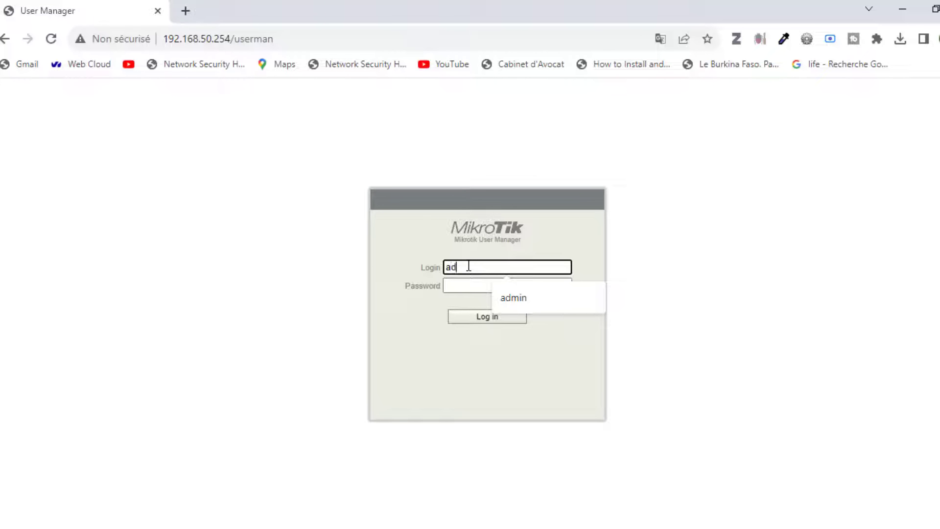
{"action": "type", "text": "min"}
{"action": "left_click", "coordinate": [488, 284]}
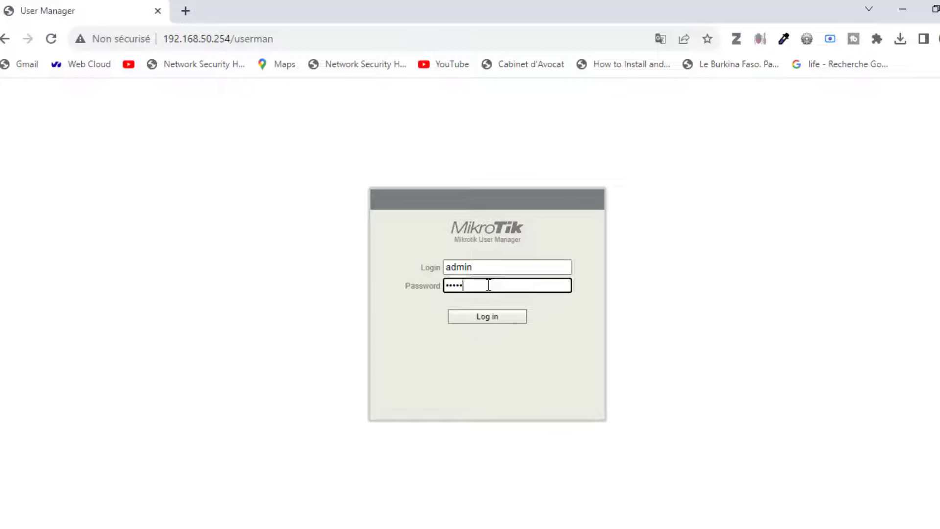
{"action": "type", "text": "••"}
{"action": "left_click", "coordinate": [502, 318]}
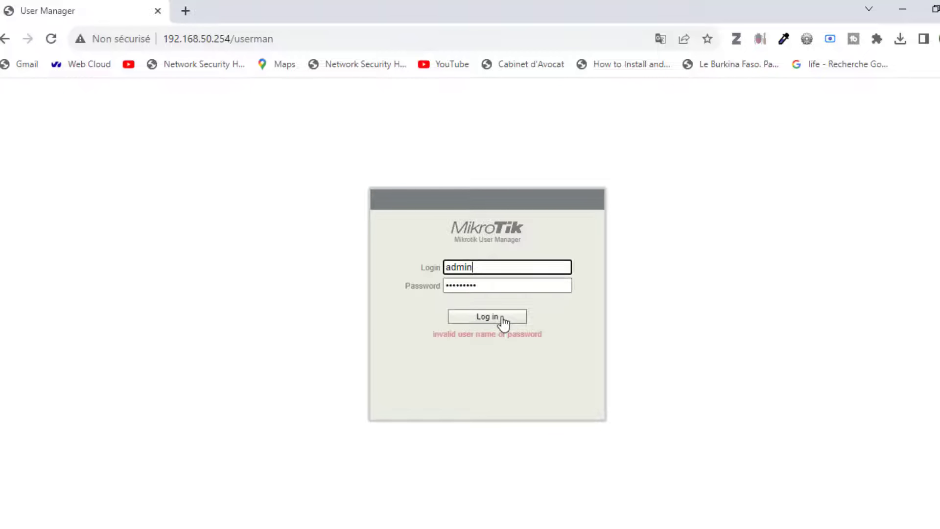
Clear the rejected password from the Password field.
{"action": "left_click", "coordinate": [494, 280]}
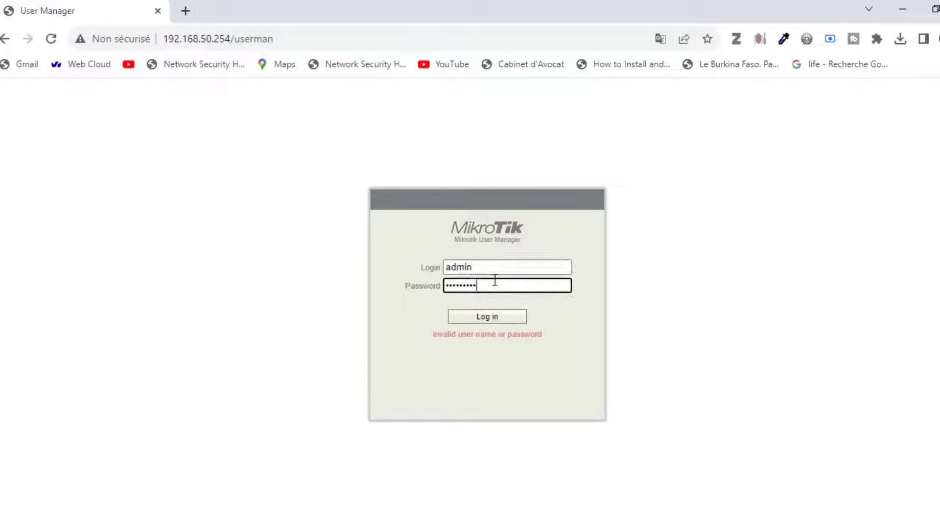
{"action": "left_click_drag", "start_coordinate": [494, 282], "coordinate": [415, 285]}
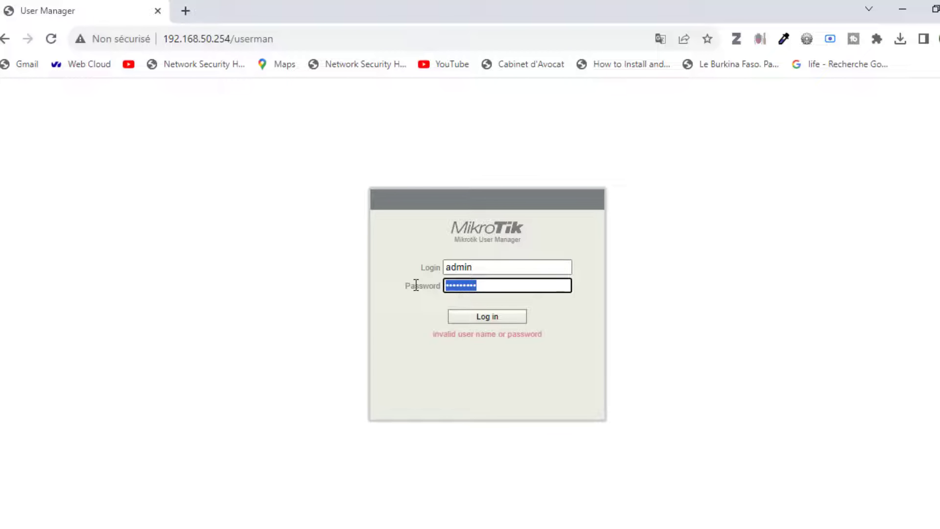
{"action": "key", "text": "BackSpace"}
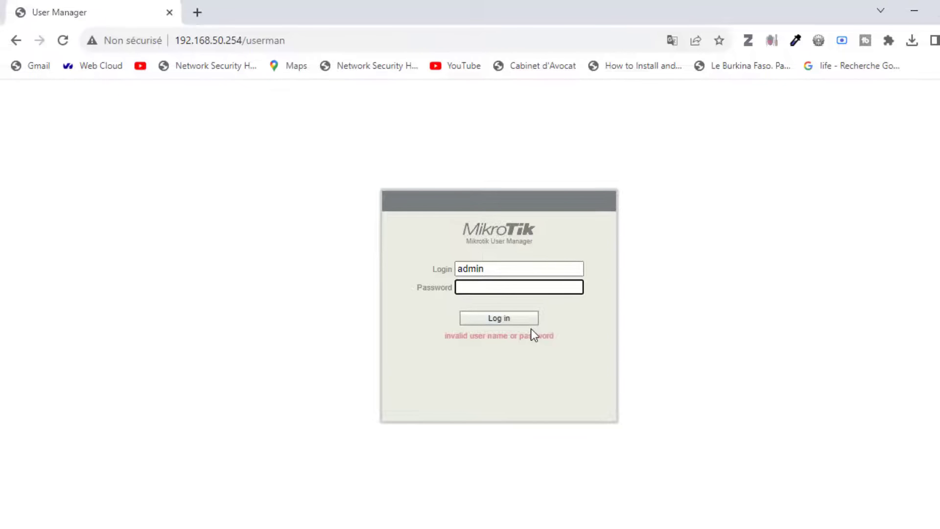
Sign in with the corrected password and start a new router entry named RICH WIFI.
{"action": "left_click", "coordinate": [509, 319]}
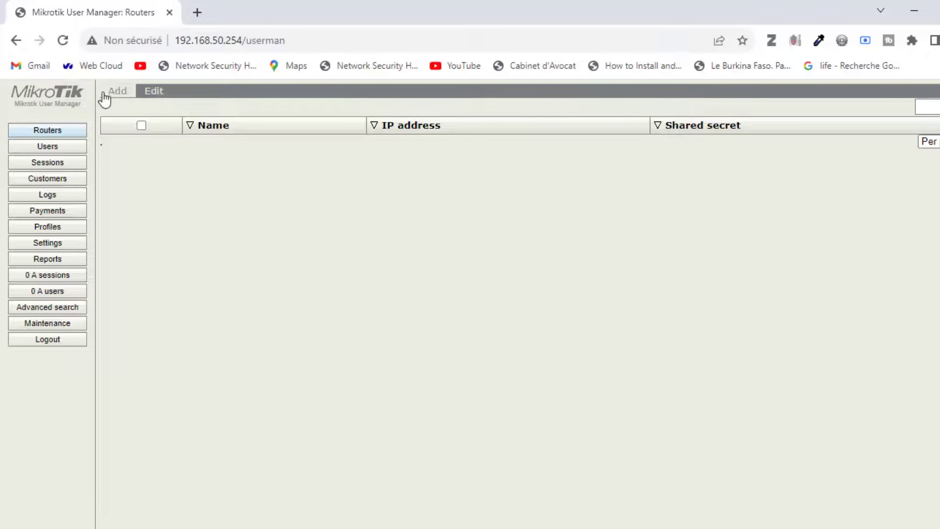
{"action": "left_click", "coordinate": [125, 93]}
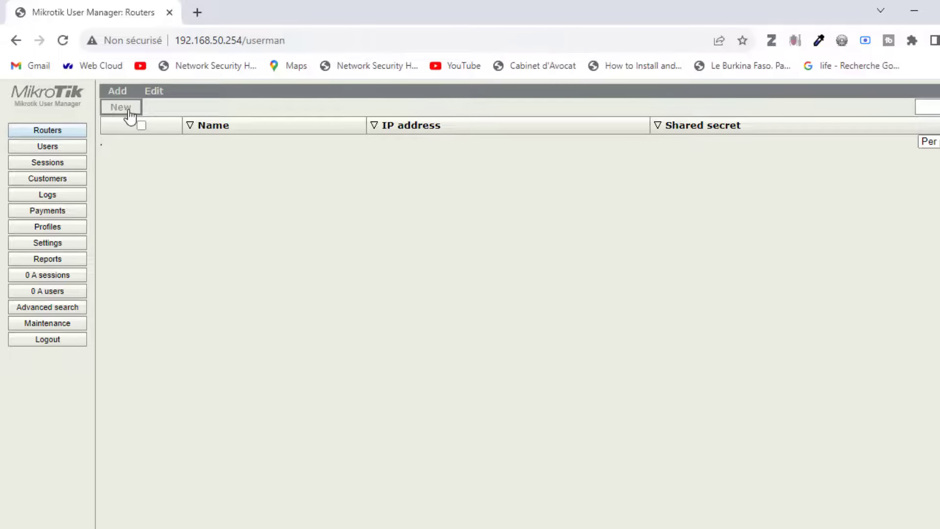
{"action": "left_click", "coordinate": [127, 108]}
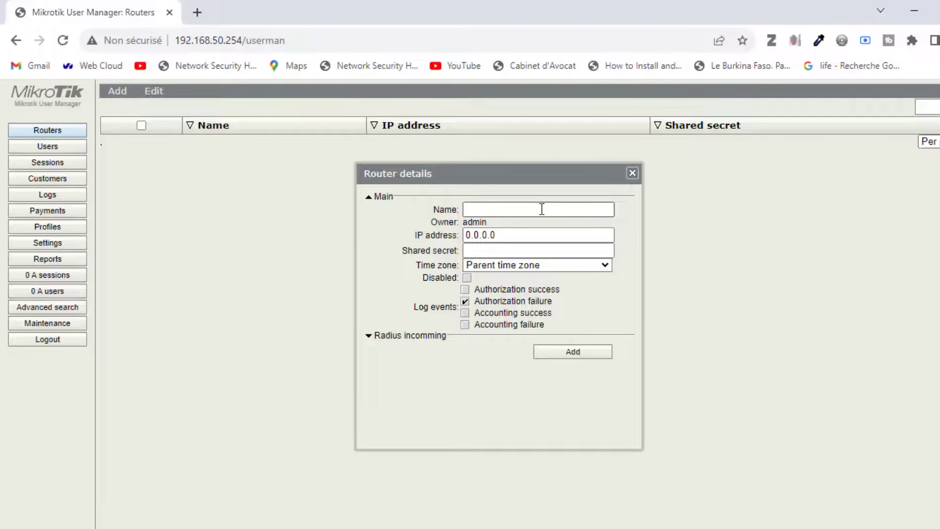
{"action": "left_click", "coordinate": [510, 211]}
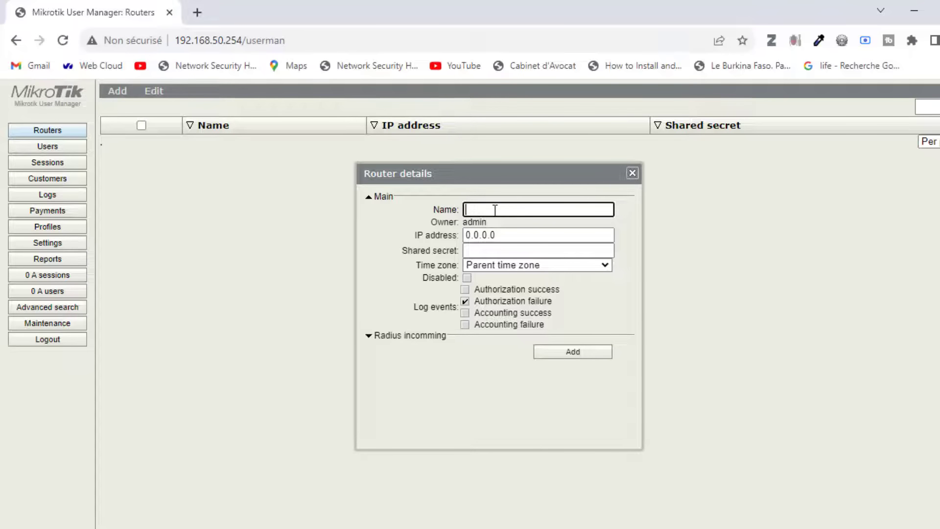
{"action": "type", "text": "RICH WIFI"}
Give the router IP address 127.0.0.1 and a shared secret, then add it.
{"action": "double_click", "coordinate": [508, 235]}
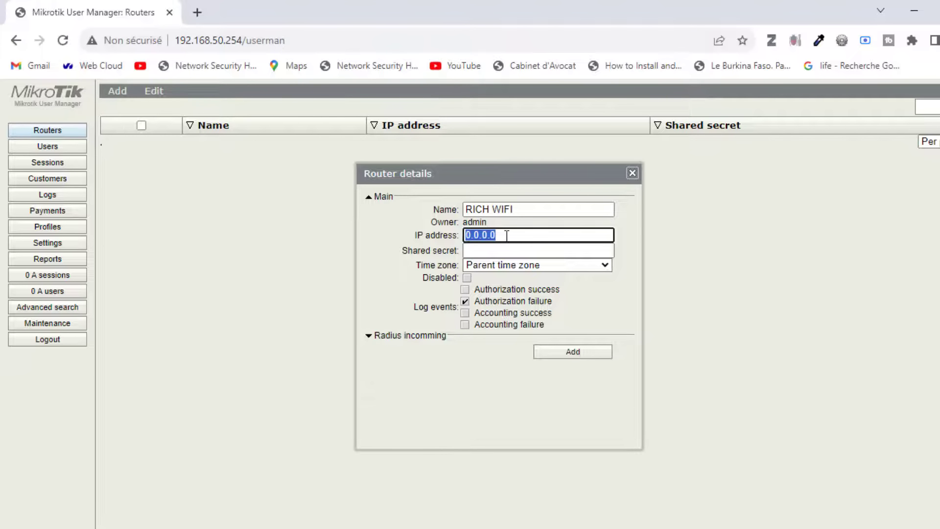
{"action": "type", "text": "127"}
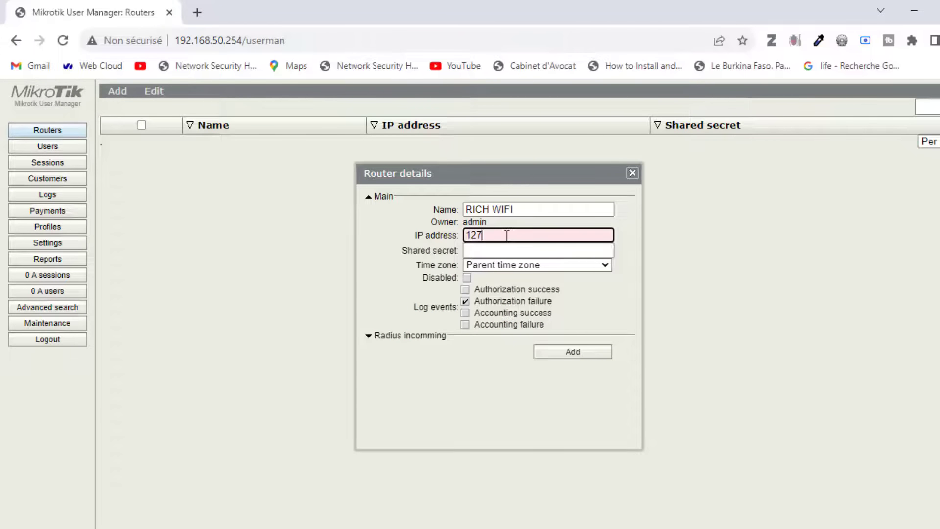
{"action": "type", "text": ".0.0.1"}
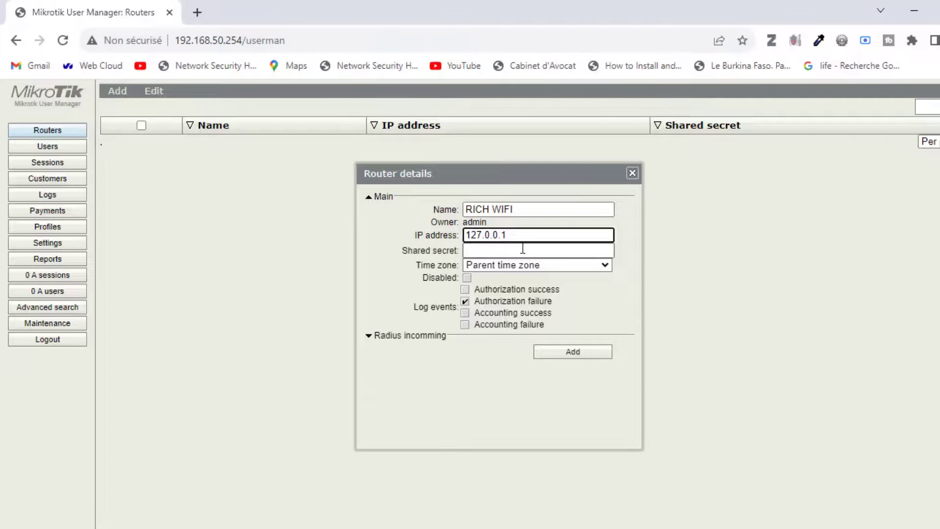
{"action": "left_click", "coordinate": [496, 255]}
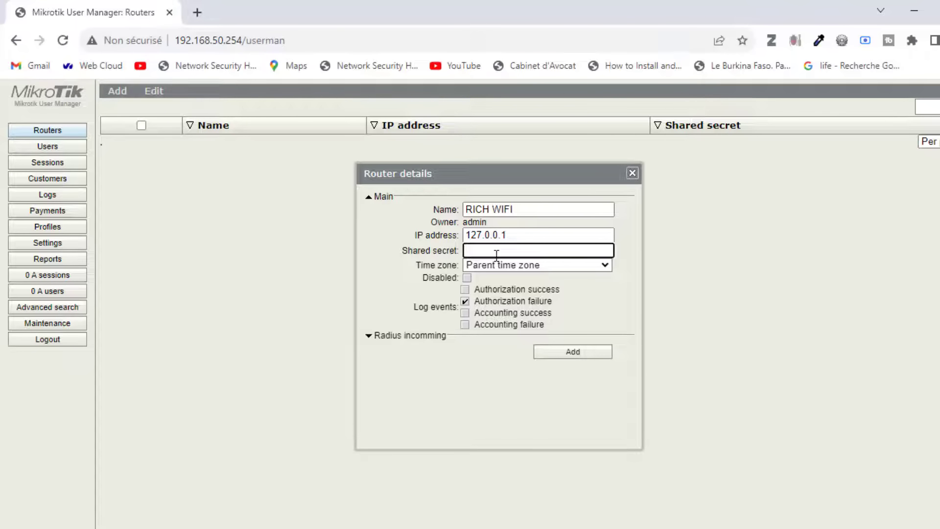
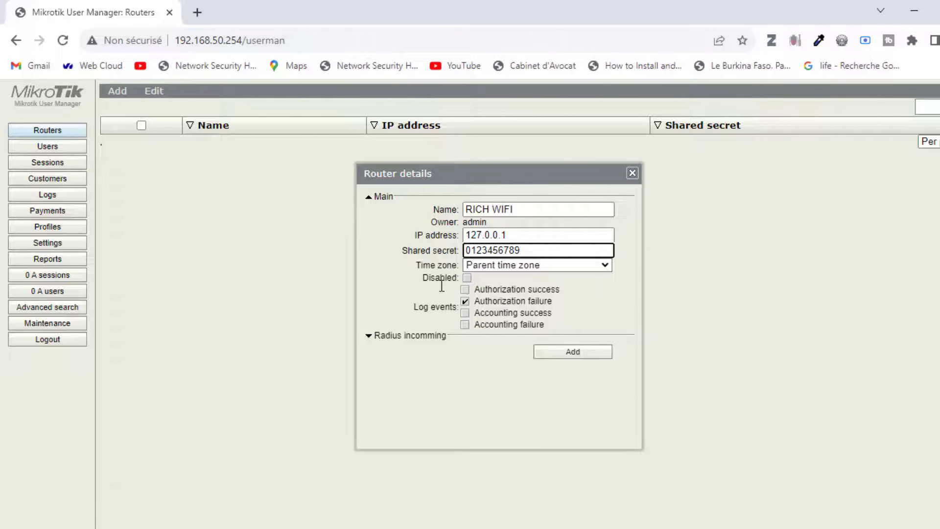
{"action": "left_click", "coordinate": [592, 356]}
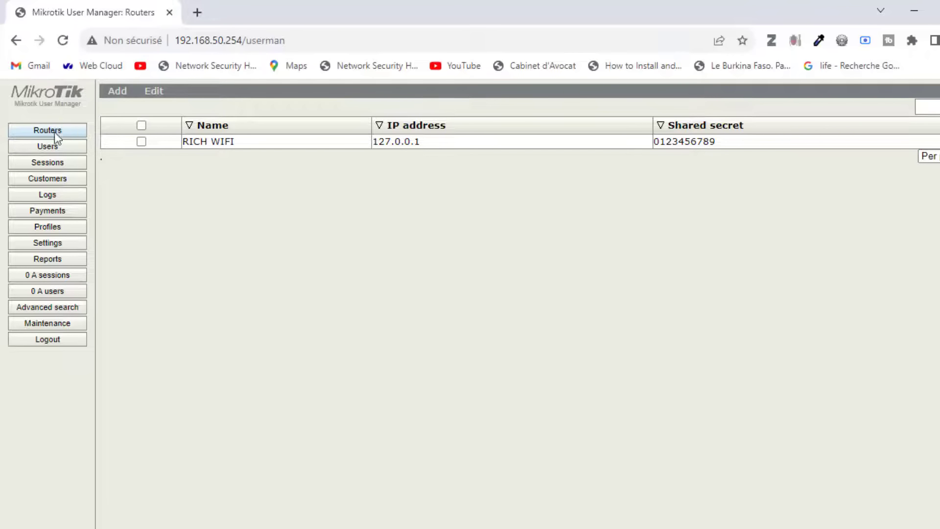
Create a new user profile named 1JOUR on the Profiles page.
{"action": "left_click", "coordinate": [80, 231]}
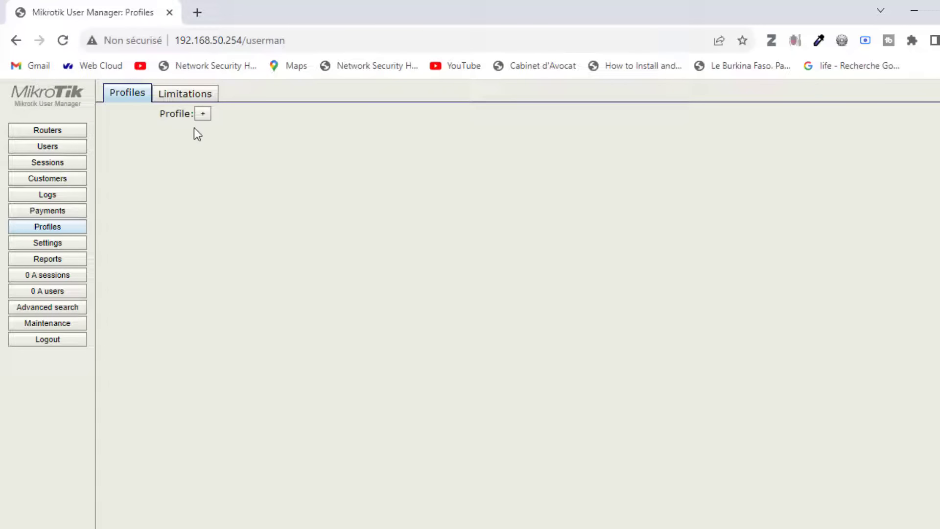
{"action": "left_click", "coordinate": [202, 115]}
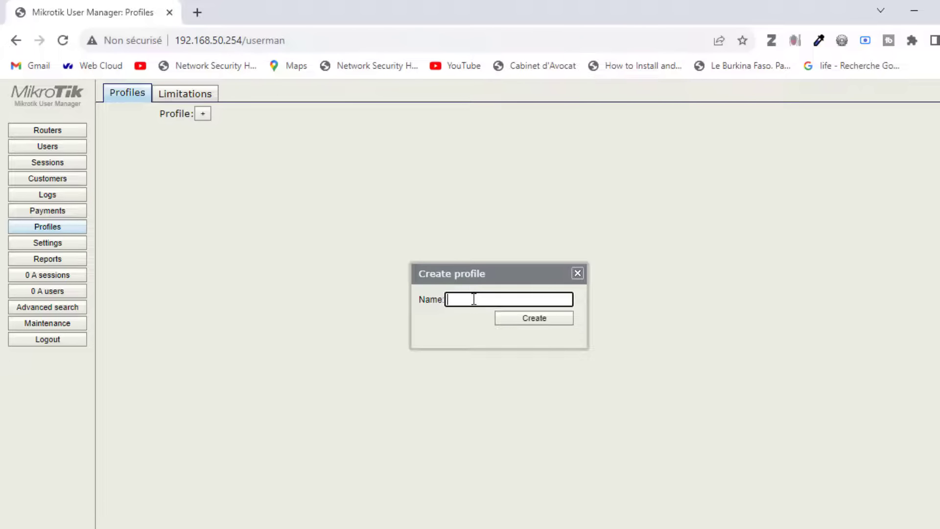
{"action": "type", "text": "1JOUR"}
{"action": "left_click", "coordinate": [552, 320]}
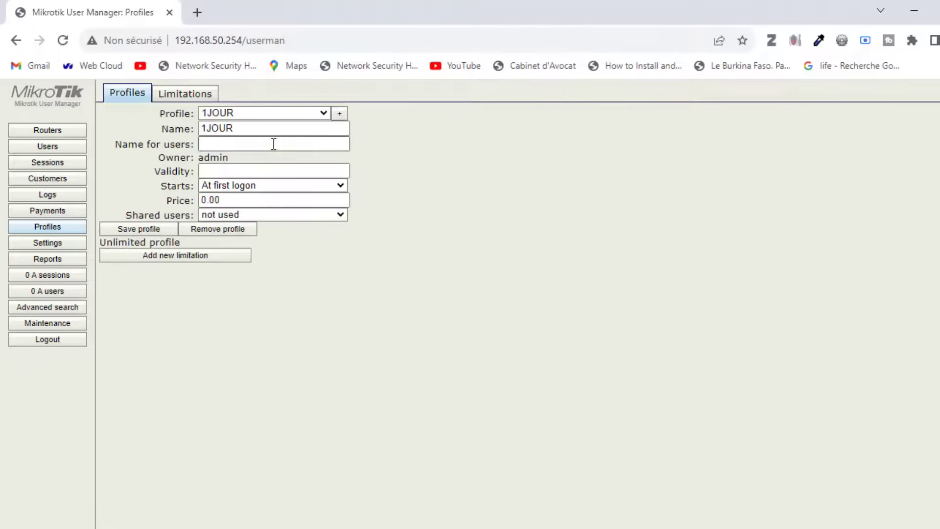
Set 1JOUR's validity to 1d starting at first logon and its price to 200.00.
{"action": "left_click", "coordinate": [206, 145]}
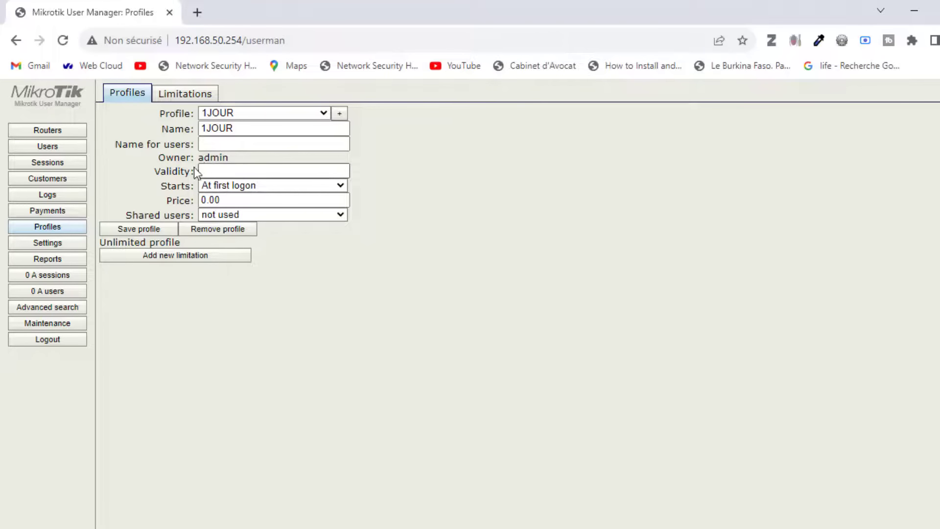
{"action": "left_click", "coordinate": [243, 172]}
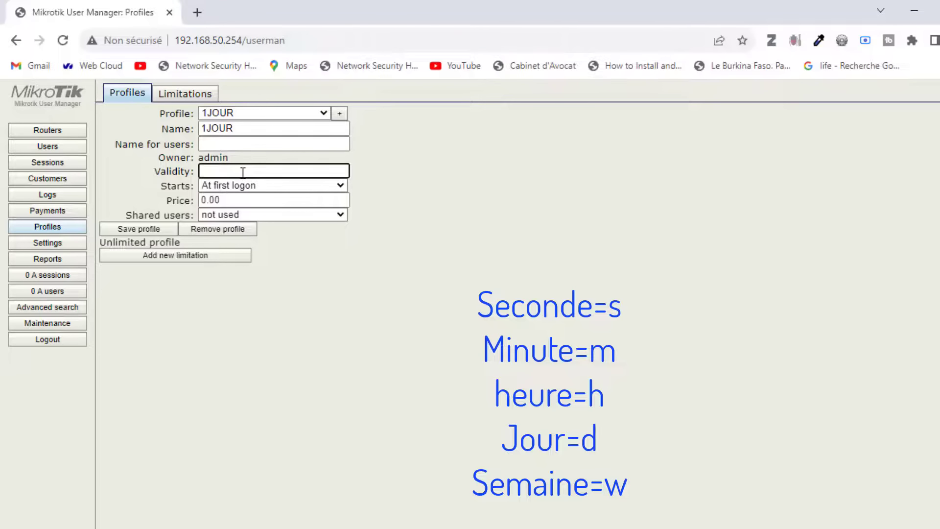
{"action": "type", "text": "1d"}
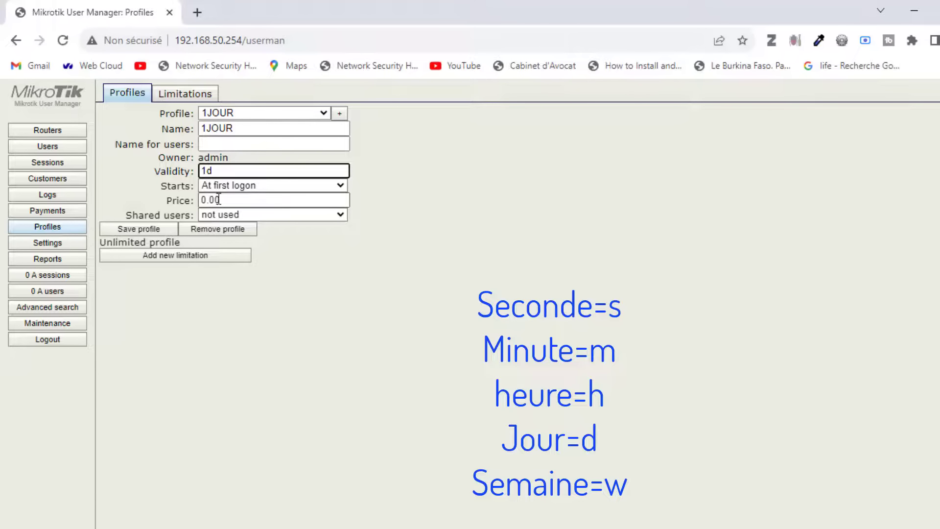
{"action": "left_click", "coordinate": [276, 185]}
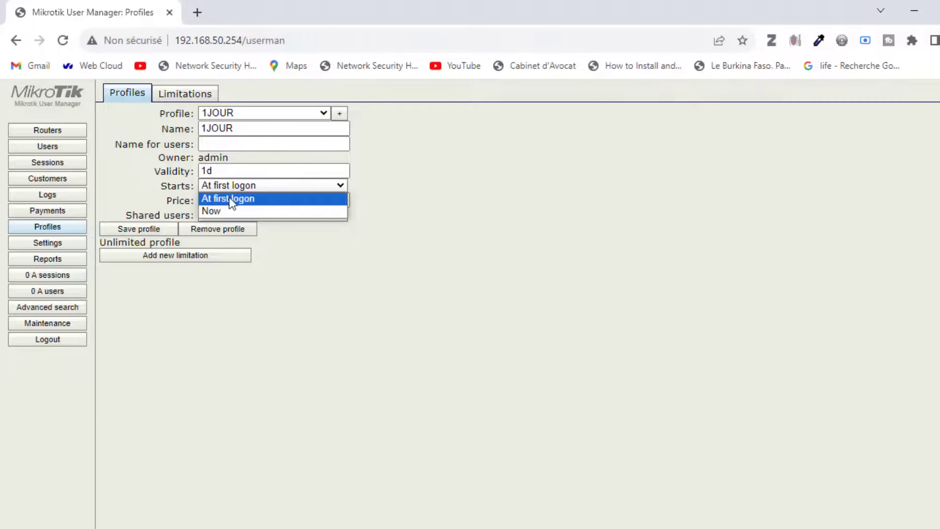
{"action": "left_click", "coordinate": [258, 203]}
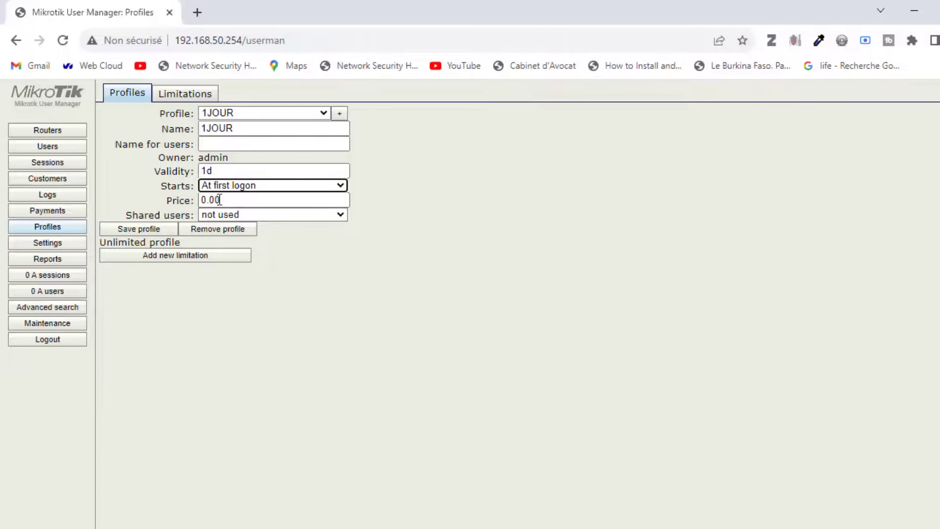
{"action": "left_click", "coordinate": [247, 199]}
{"action": "left_click_drag", "start_coordinate": [238, 199], "coordinate": [204, 199]}
{"action": "left_click", "coordinate": [203, 199]}
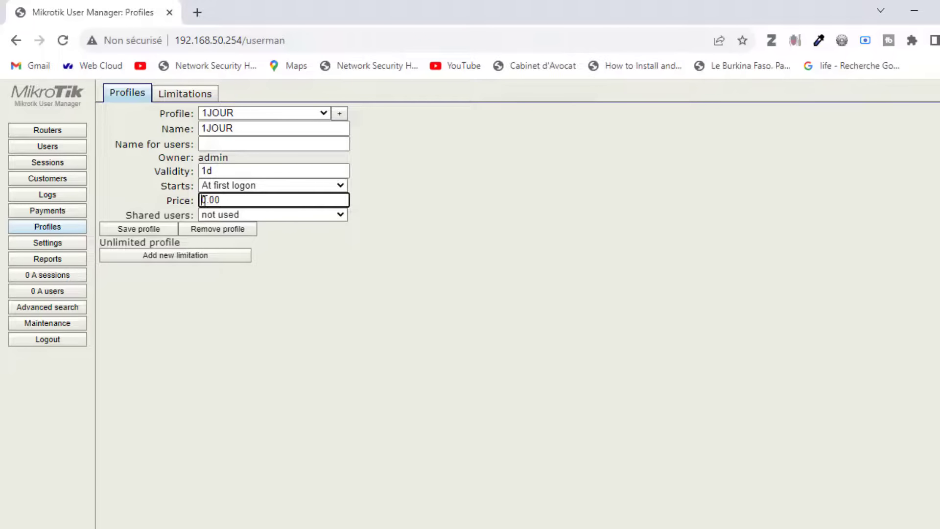
{"action": "type", "text": "20"}
Create a new limit named 1JOUR_limitation with an uptime of 1d.
{"action": "left_click", "coordinate": [167, 258]}
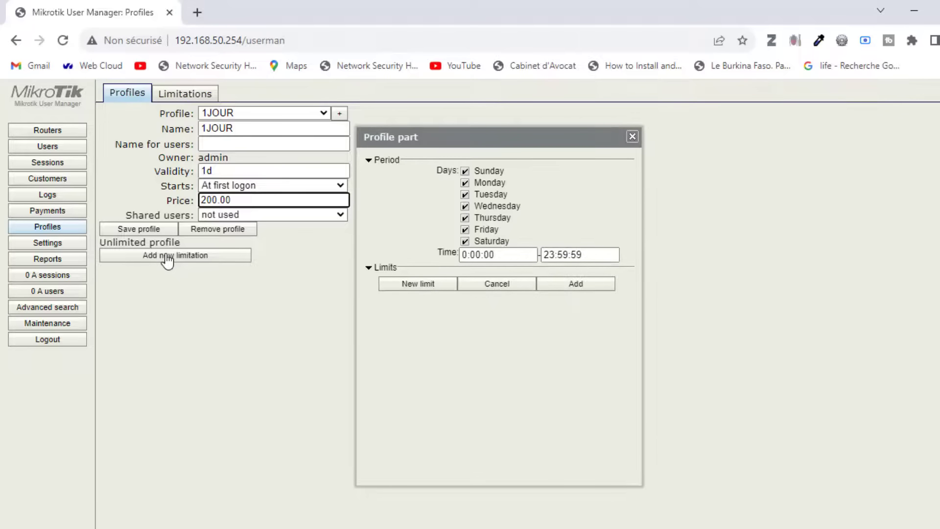
{"action": "left_click", "coordinate": [440, 288]}
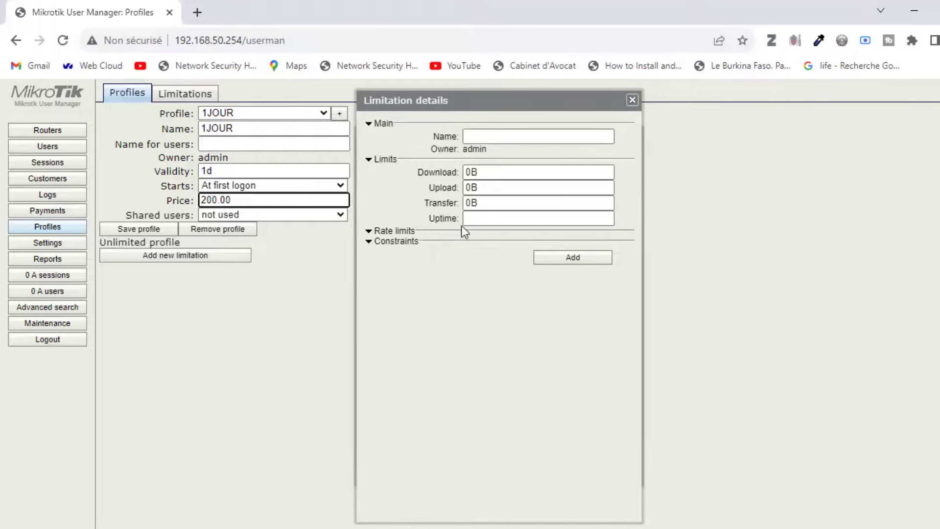
{"action": "left_click", "coordinate": [475, 137]}
{"action": "left_click", "coordinate": [501, 137]}
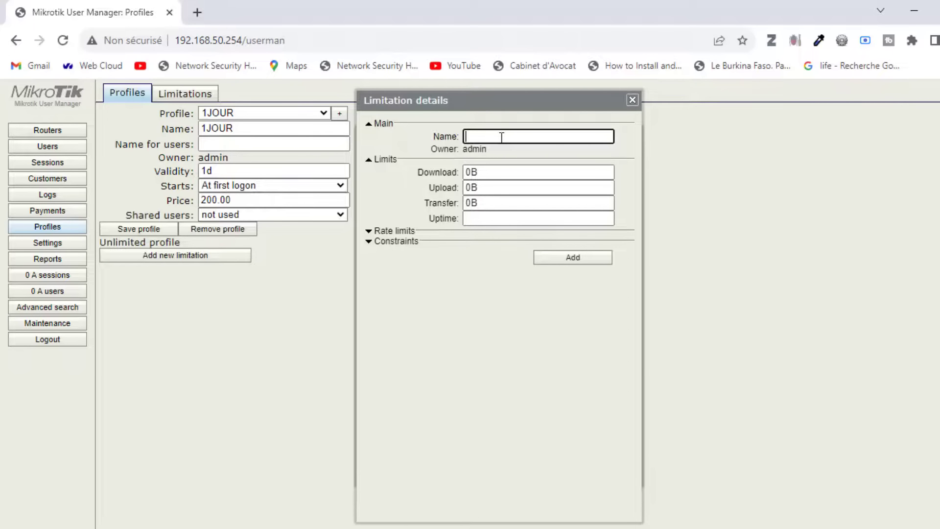
{"action": "type", "text": "1JOUR_ limitation"}
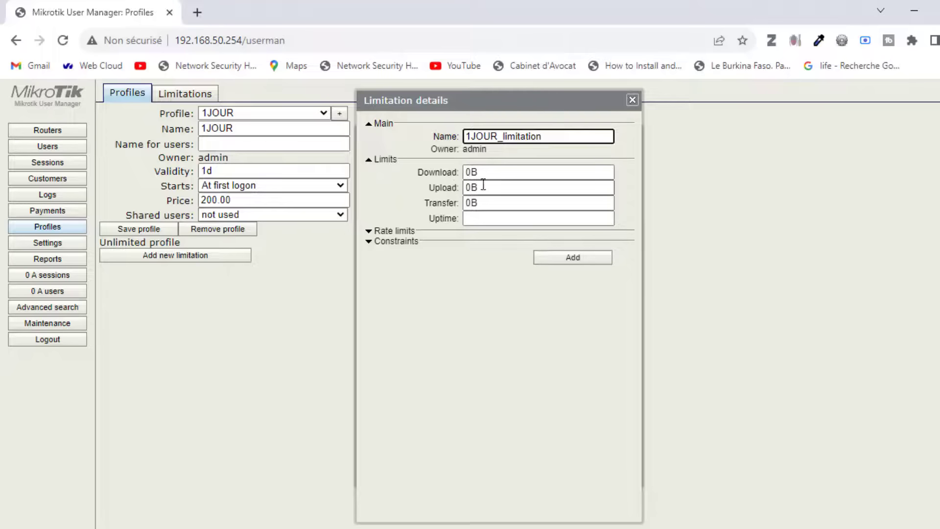
{"action": "left_click", "coordinate": [481, 218]}
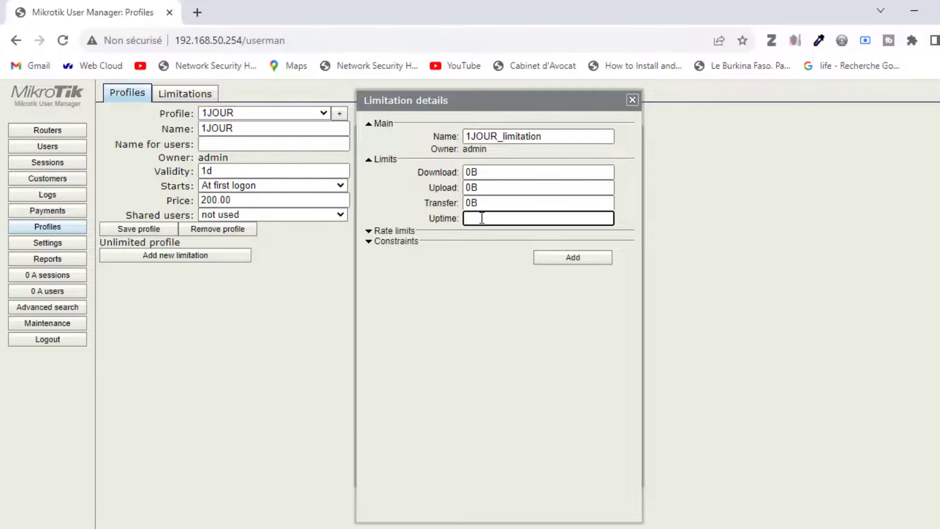
{"action": "type", "text": "1d"}
Attach 1JOUR_limitation to the 1JOUR profile as always active, save it, and view the limitations list.
{"action": "left_click", "coordinate": [596, 265]}
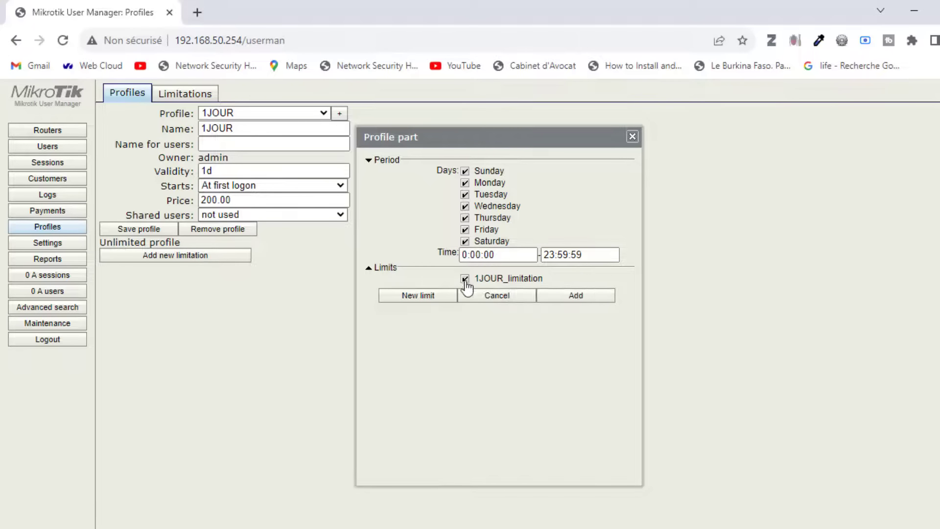
{"action": "left_click", "coordinate": [577, 296]}
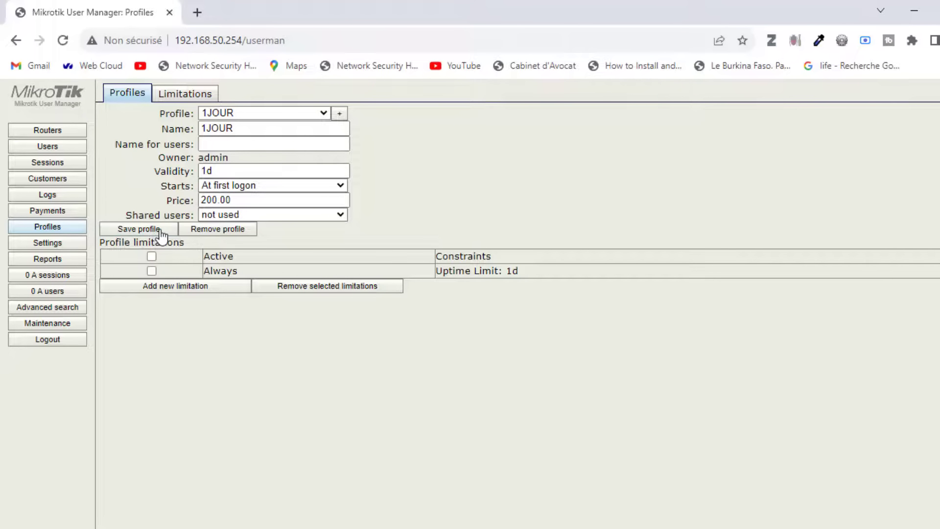
{"action": "left_click", "coordinate": [138, 229]}
{"action": "left_click", "coordinate": [185, 94]}
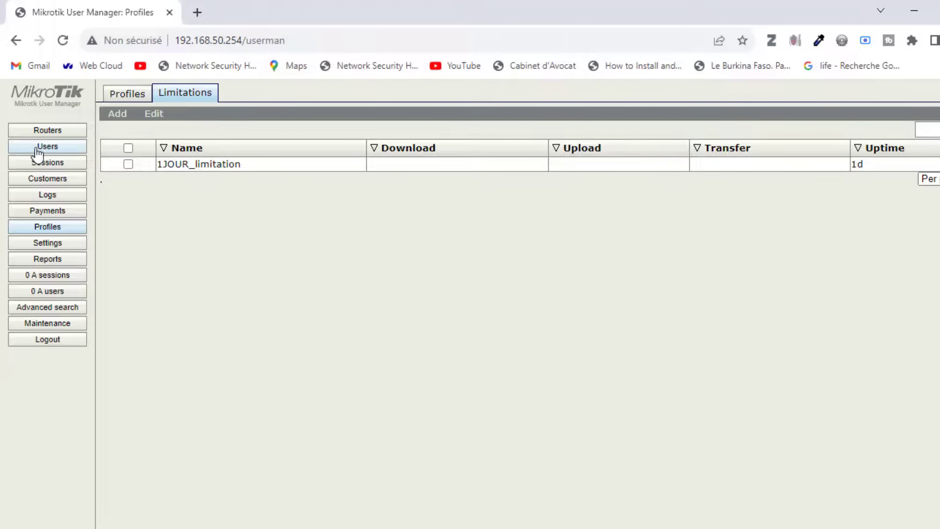
Add a single user, user1, with a password and the 1JOUR (200.00) profile.
{"action": "left_click", "coordinate": [53, 148]}
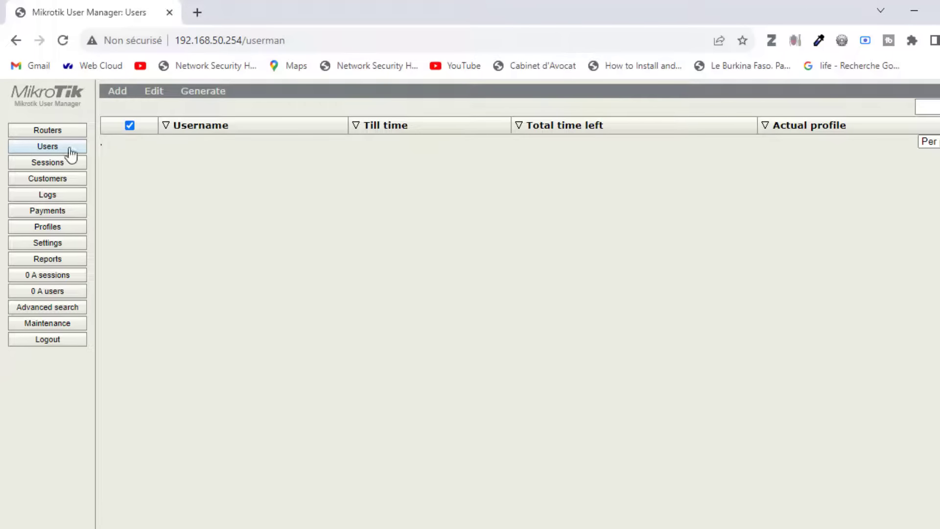
{"action": "left_click", "coordinate": [113, 85]}
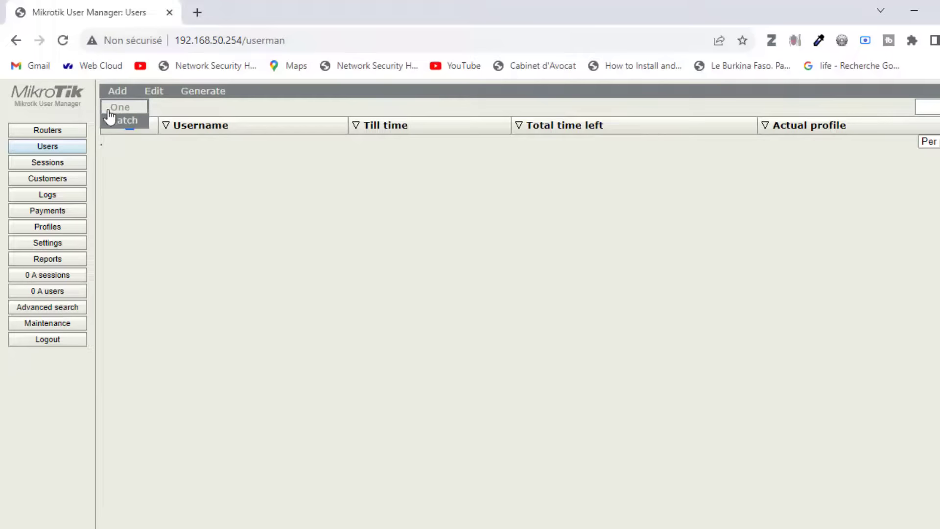
{"action": "left_click", "coordinate": [134, 109]}
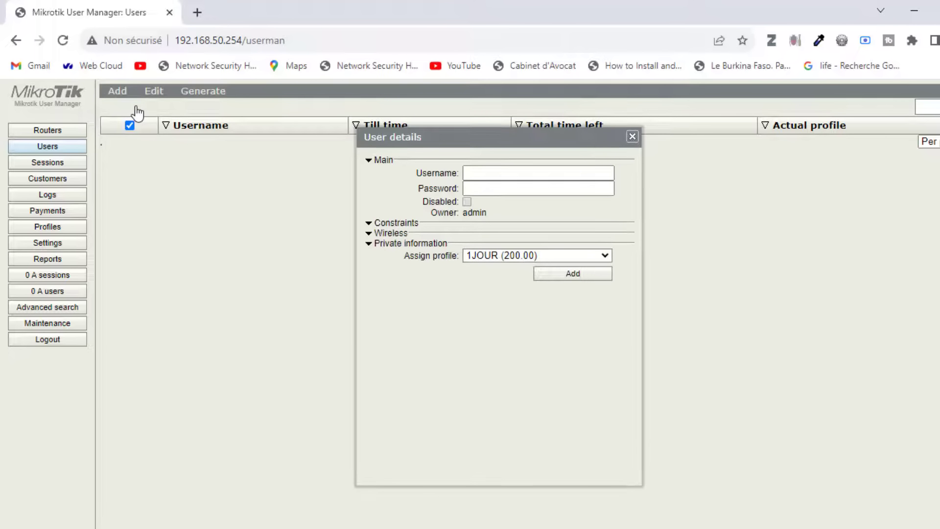
{"action": "left_click", "coordinate": [483, 177]}
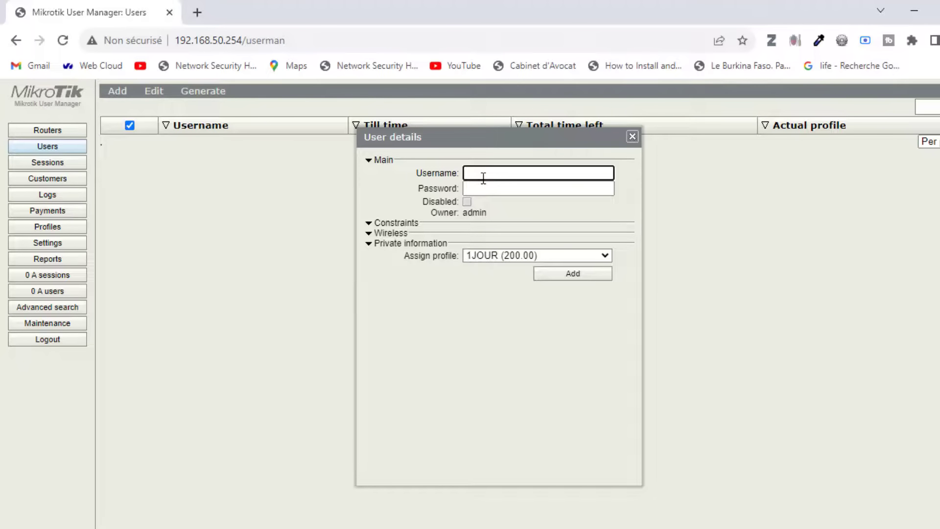
{"action": "type", "text": "user1"}
{"action": "left_click", "coordinate": [499, 189]}
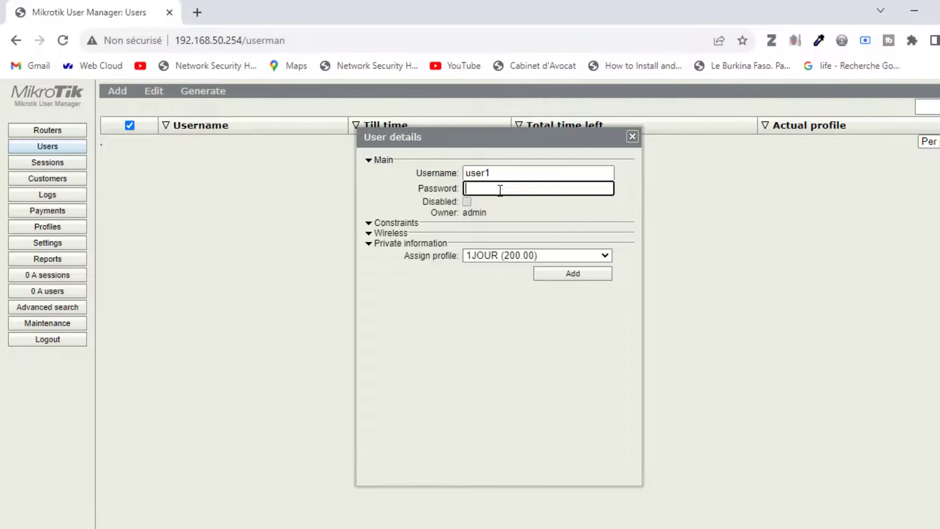
{"action": "left_click", "coordinate": [496, 255]}
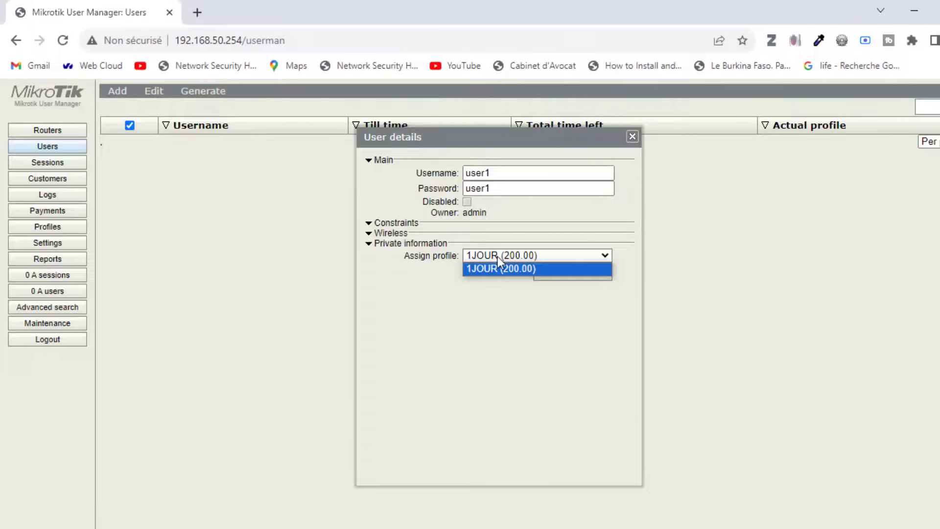
{"action": "left_click", "coordinate": [497, 257]}
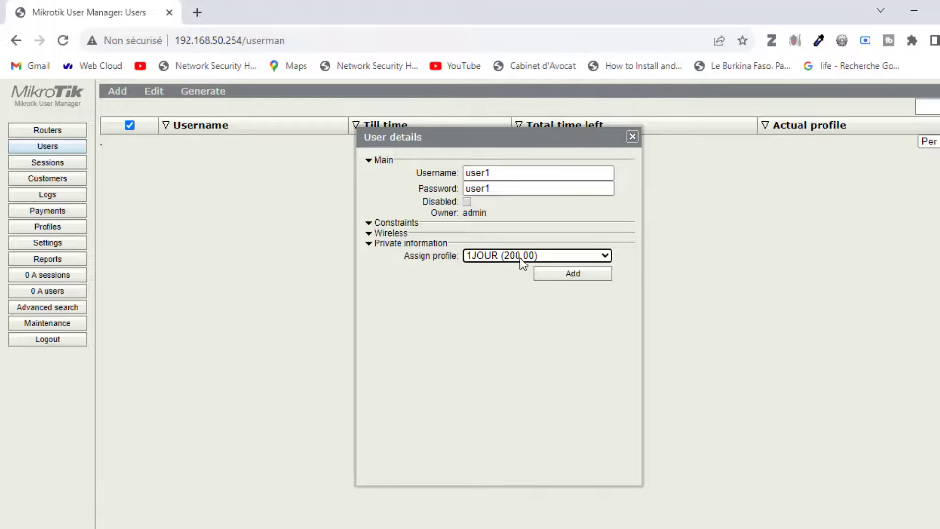
{"action": "left_click", "coordinate": [572, 272]}
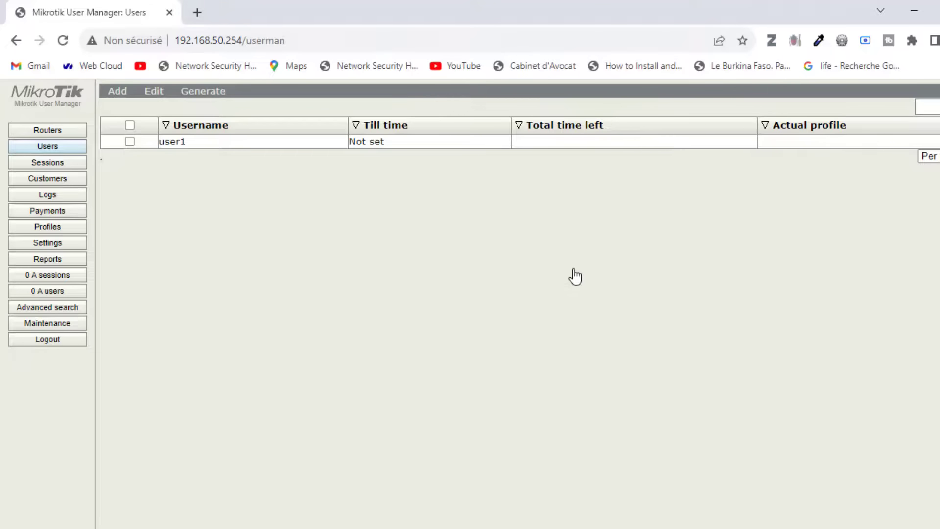
{"action": "mouse_move", "coordinate": [121, 102]}
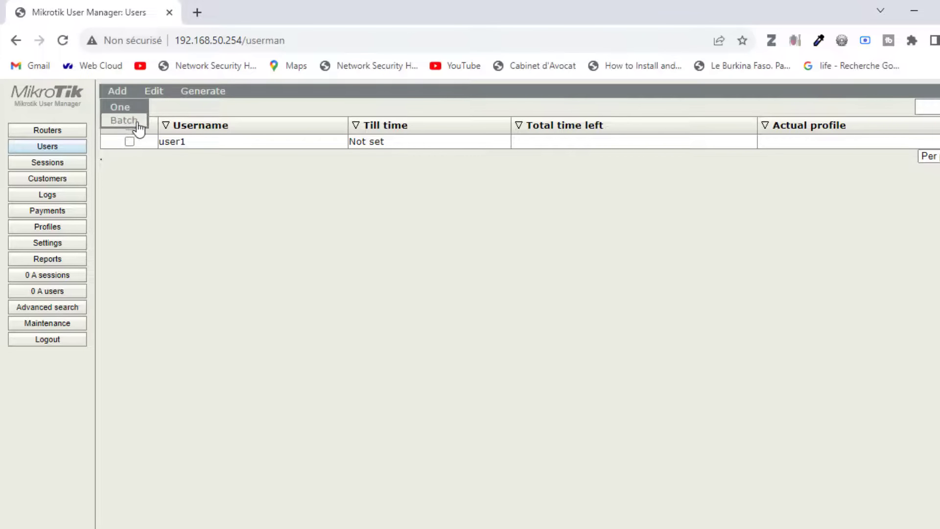
Batch-add 50 users with 3-character usernames and passwords on the 1JOUR profile.
{"action": "left_click", "coordinate": [125, 122]}
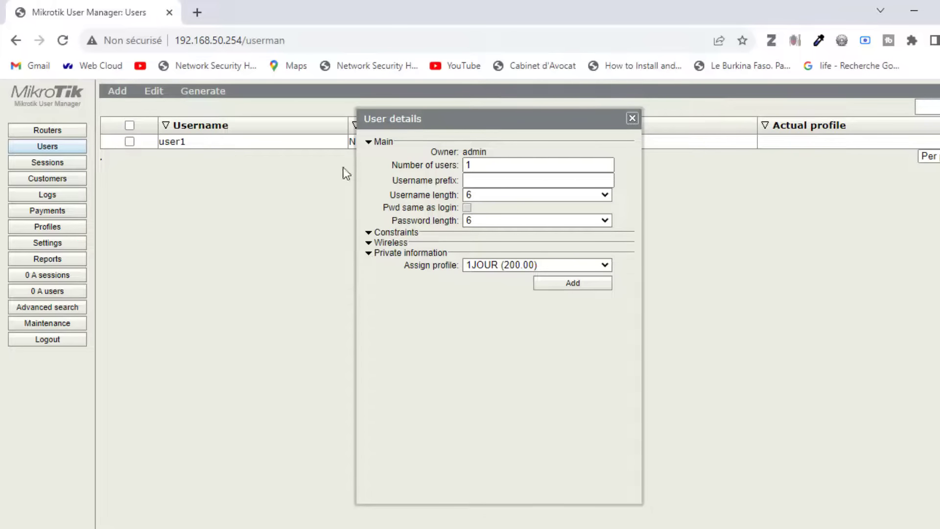
{"action": "left_click", "coordinate": [480, 166]}
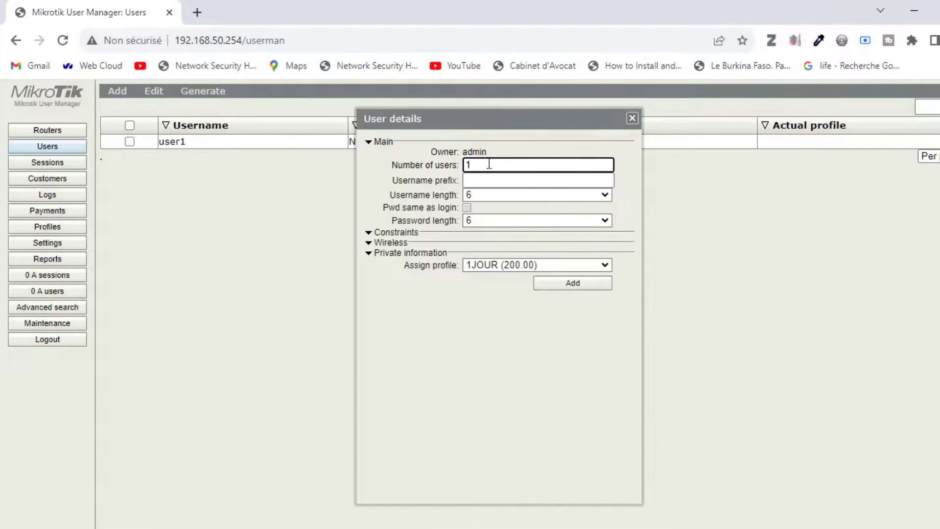
{"action": "key", "text": "BackSpace"}
{"action": "type", "text": "50"}
{"action": "left_click", "coordinate": [537, 196]}
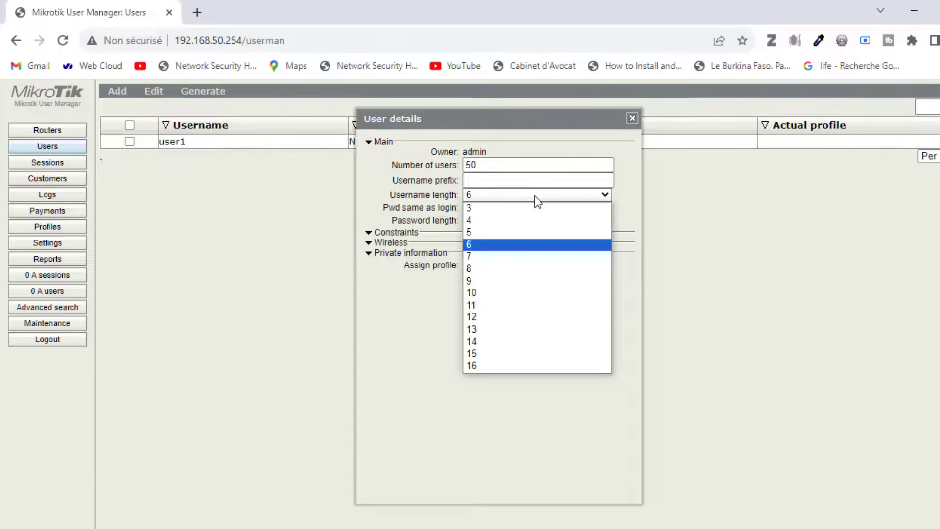
{"action": "left_click", "coordinate": [483, 207]}
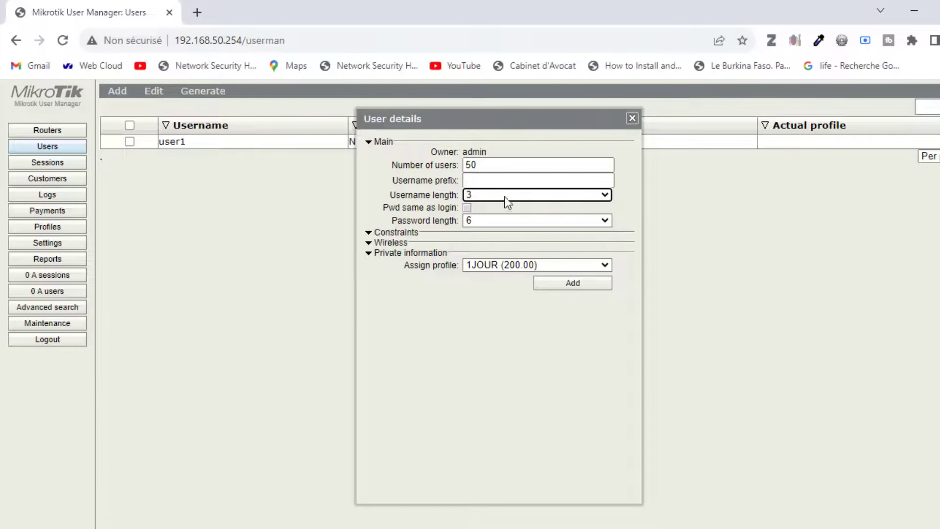
{"action": "left_click", "coordinate": [505, 220]}
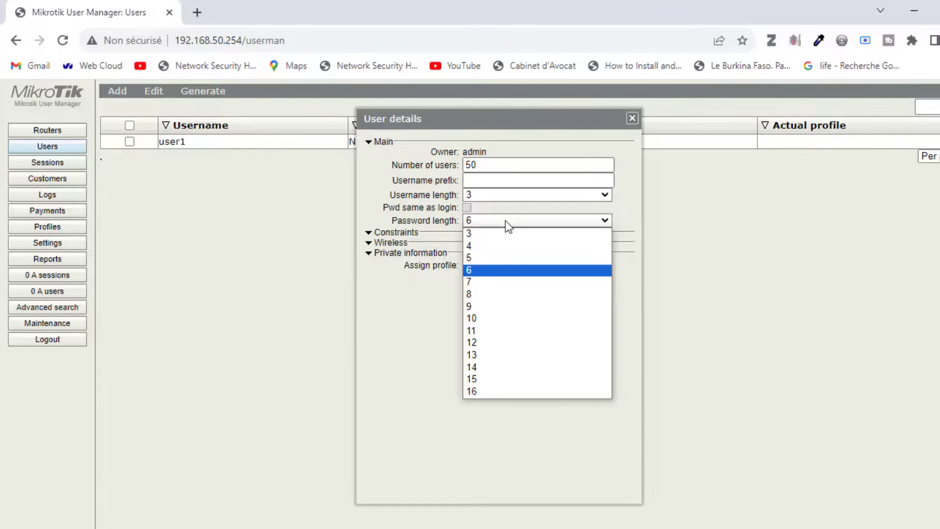
{"action": "left_click", "coordinate": [470, 235]}
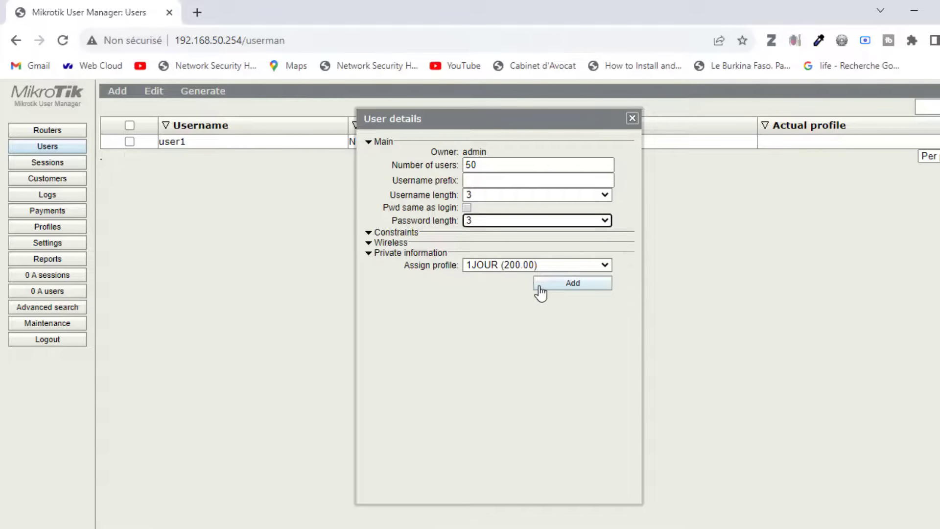
{"action": "left_click", "coordinate": [588, 284]}
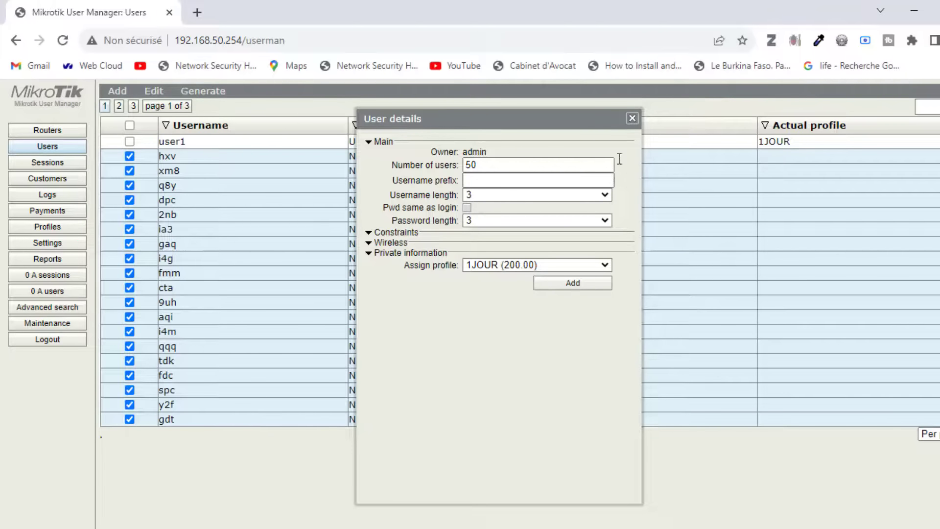
{"action": "left_click", "coordinate": [632, 119]}
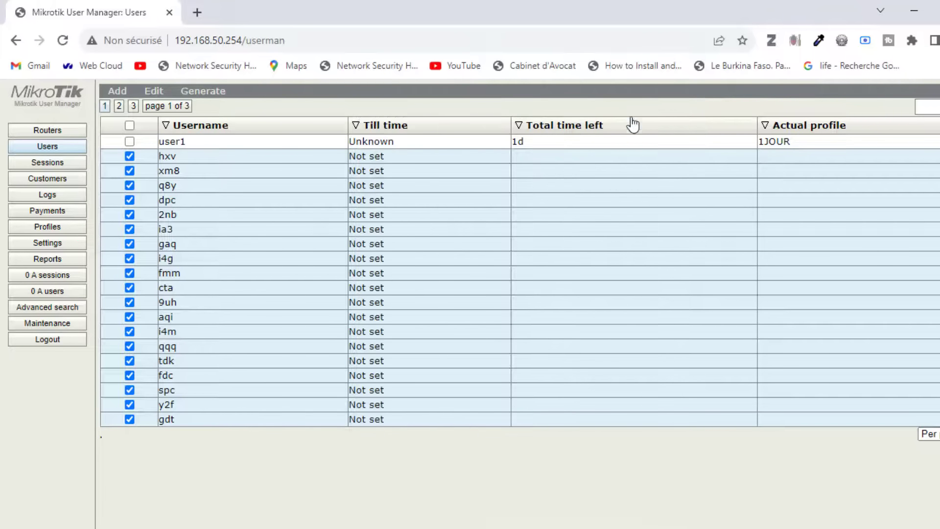
Page through user list pages 2 and 3, then generate vouchers for the users.
{"action": "left_click", "coordinate": [119, 106]}
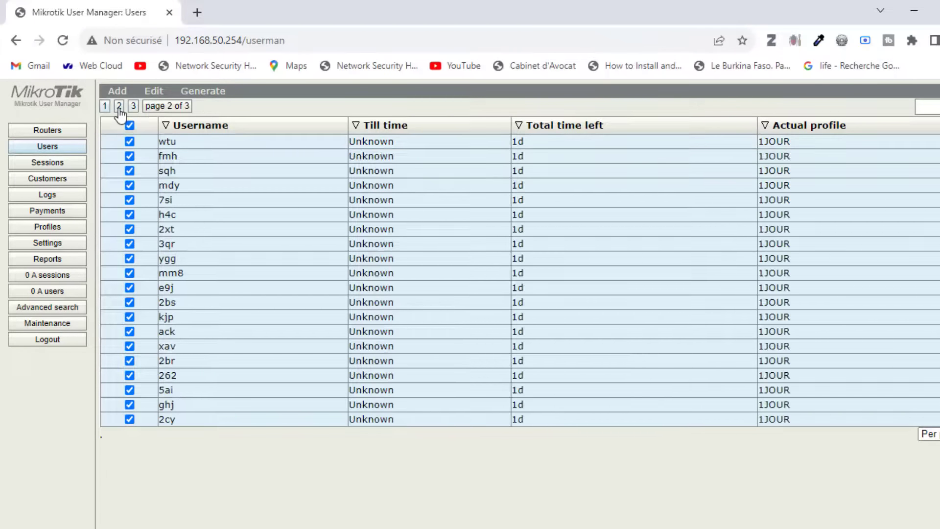
{"action": "left_click", "coordinate": [132, 107]}
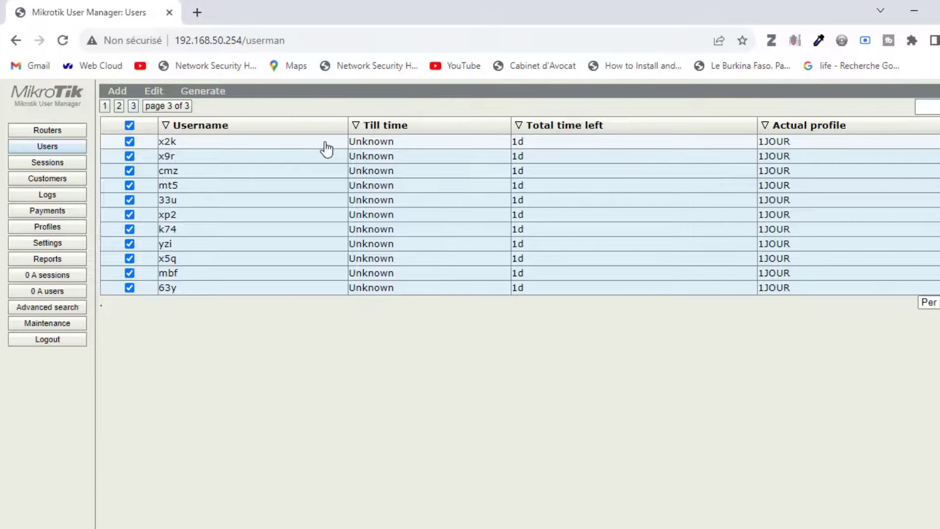
{"action": "left_click", "coordinate": [212, 93]}
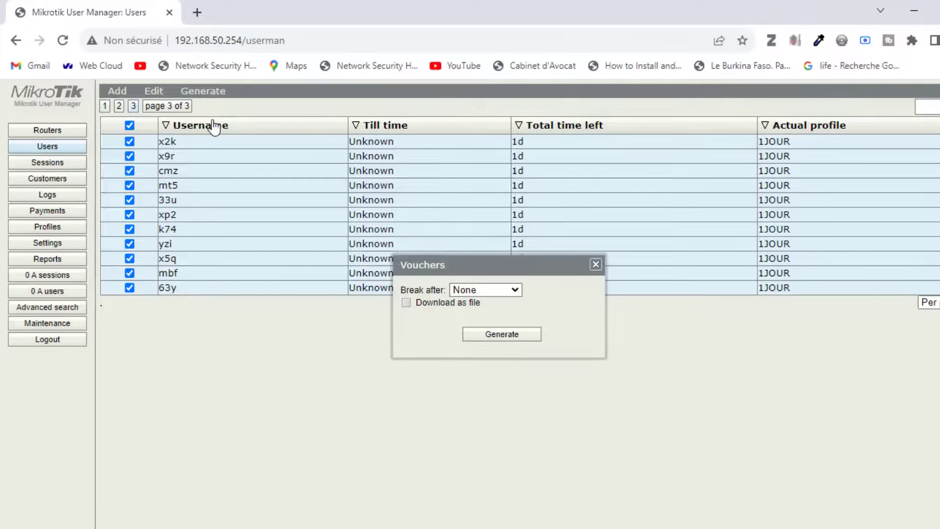
{"action": "left_click", "coordinate": [523, 338]}
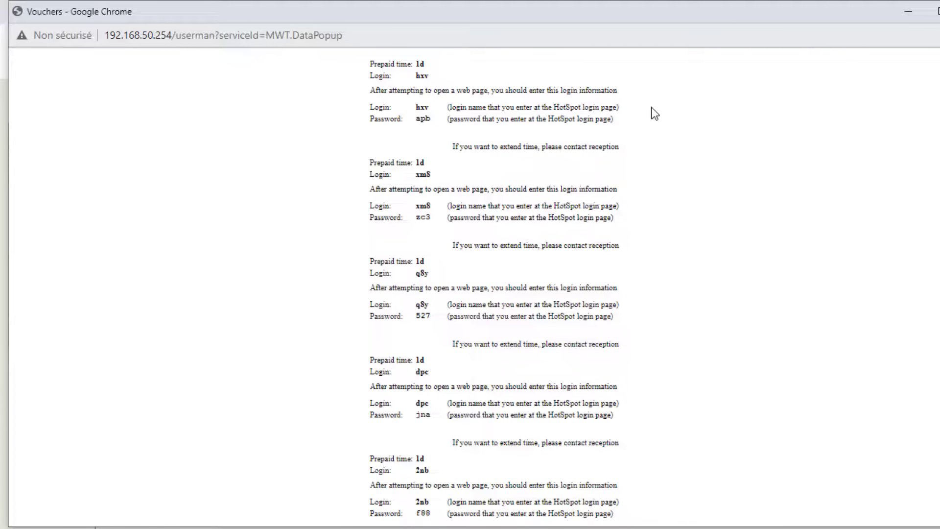
Save the vouchers page as Vouchers.html in Téléchargements and close its window.
{"action": "left_click", "coordinate": [428, 119]}
{"action": "double_click", "coordinate": [422, 118]}
{"action": "double_click", "coordinate": [425, 206]}
{"action": "double_click", "coordinate": [422, 216]}
{"action": "left_click", "coordinate": [443, 227]}
{"action": "key", "text": "ctrl+s"}
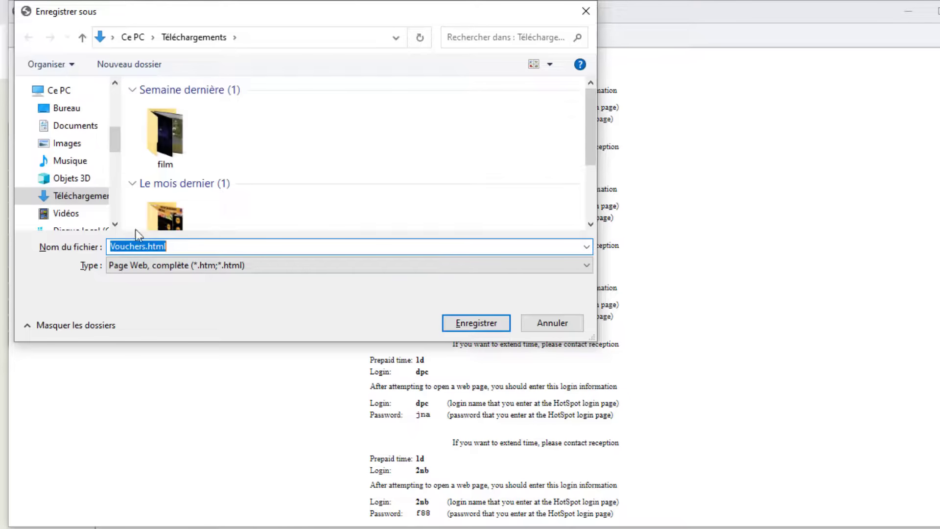
{"action": "left_click", "coordinate": [493, 326]}
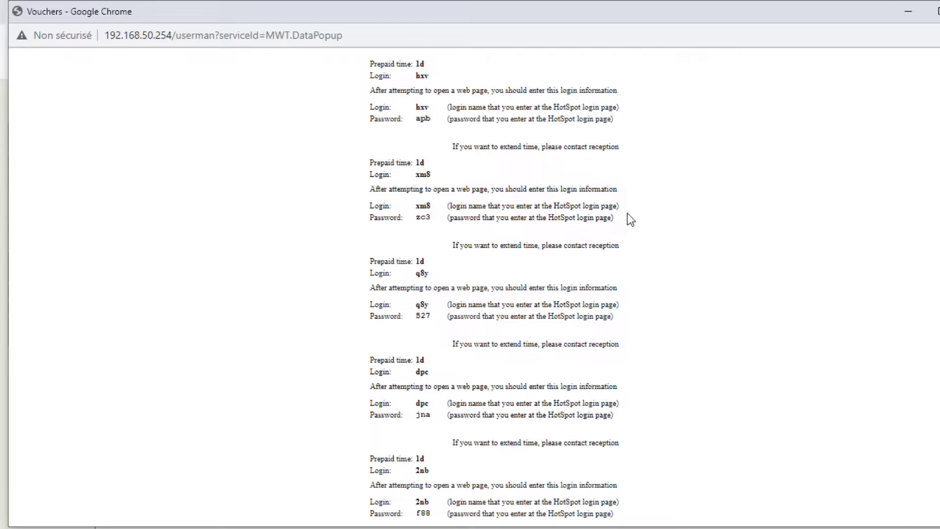
{"action": "key", "text": "ctrl+w"}
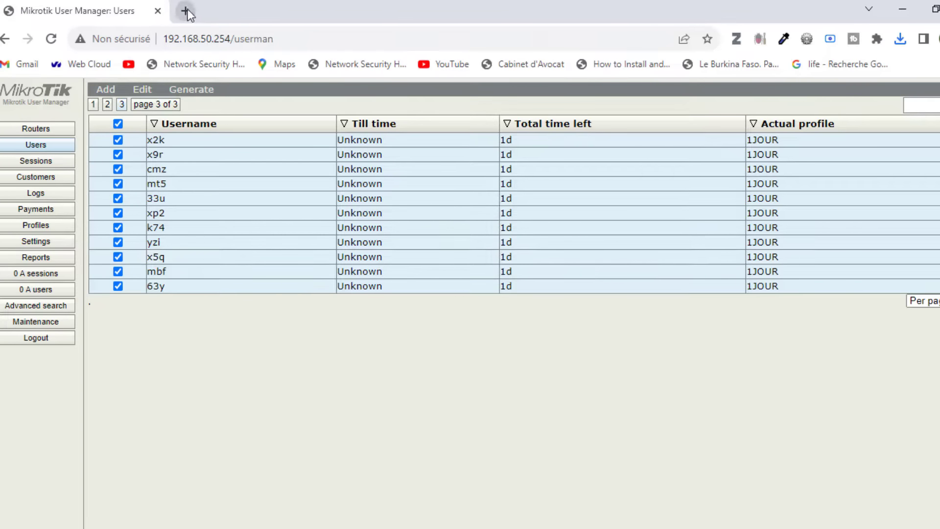
Search Google in a new tab for 'dowload template userman microtik' and open the kangndo.com templates archive.
{"action": "left_click", "coordinate": [188, 12]}
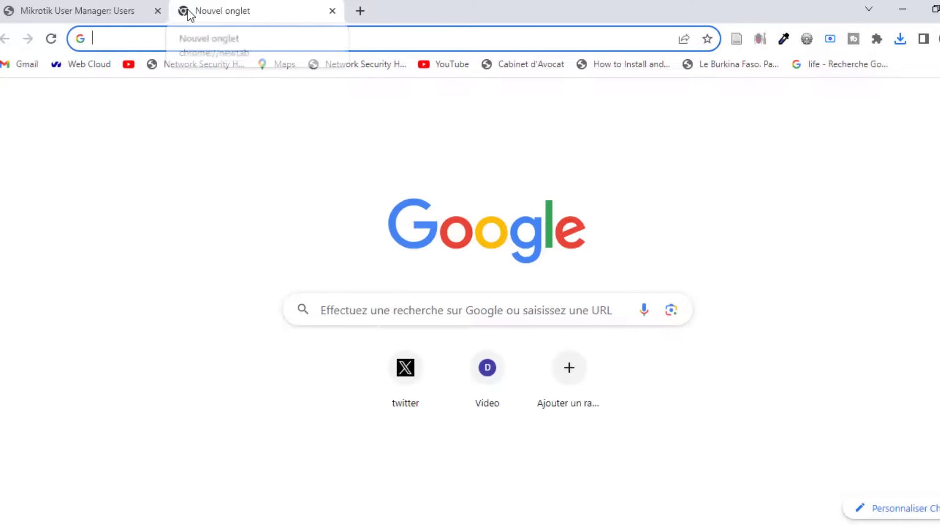
{"action": "type", "text": "dowload "}
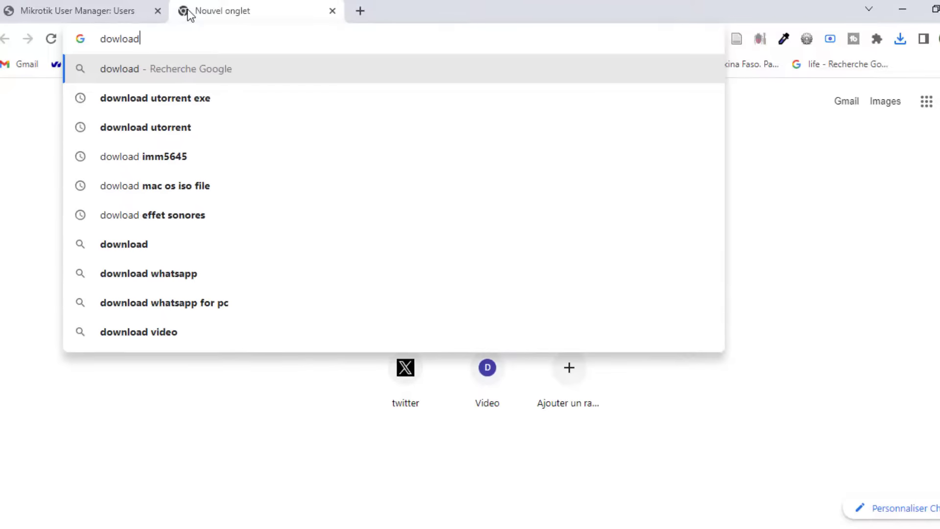
{"action": "type", "text": "template"}
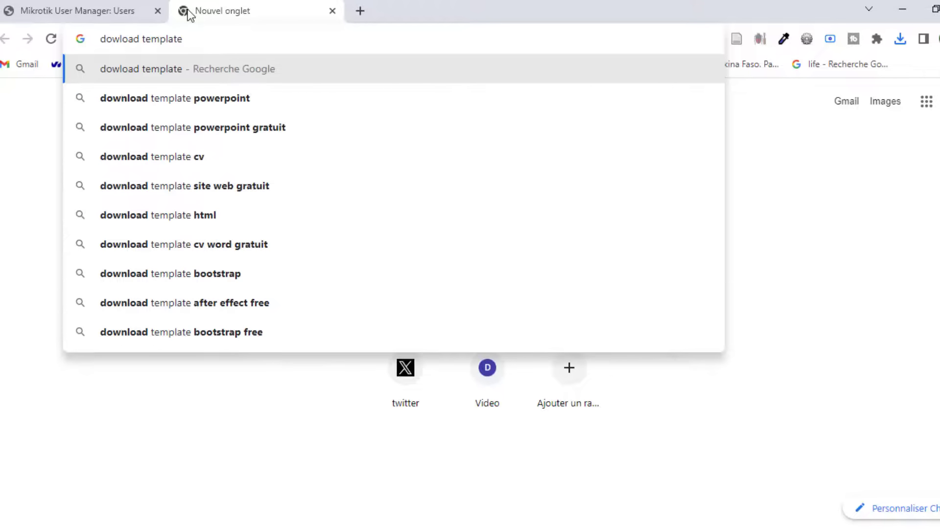
{"action": "type", "text": " userman"}
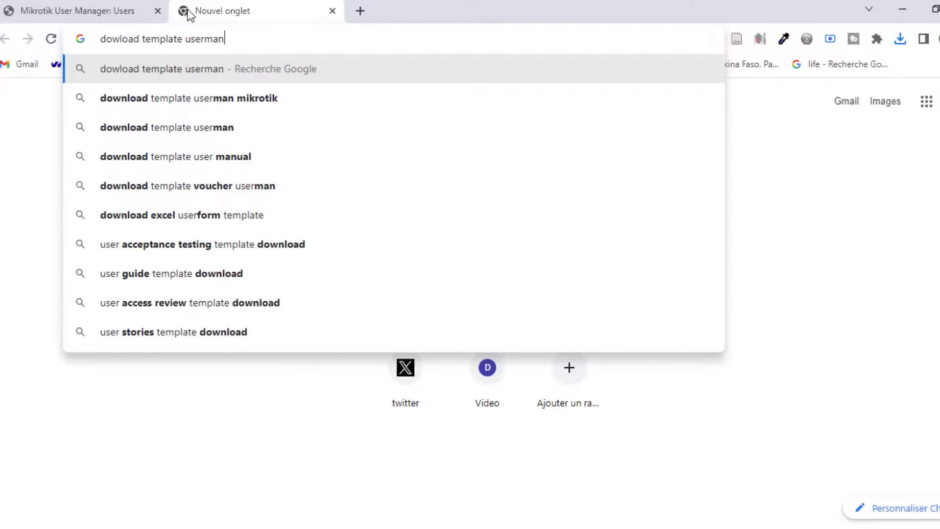
{"action": "type", "text": " m"}
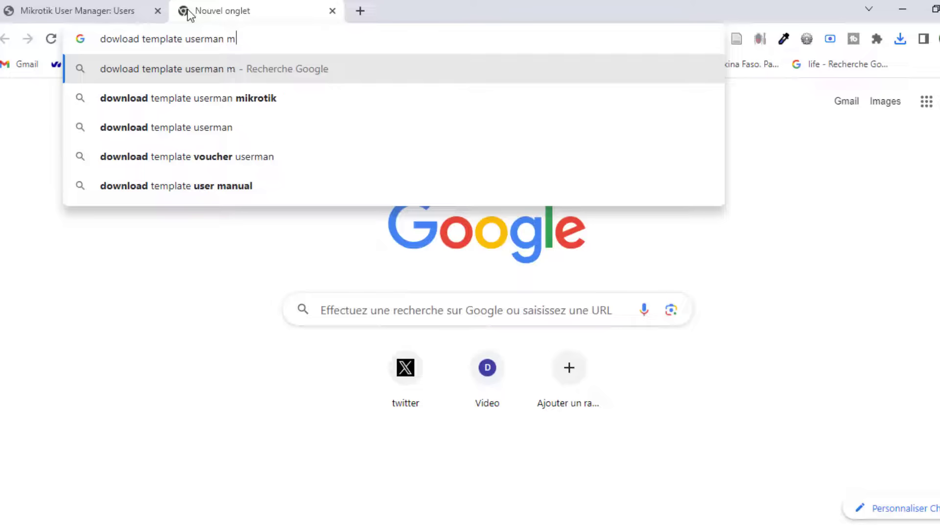
{"action": "type", "text": "icrotik"}
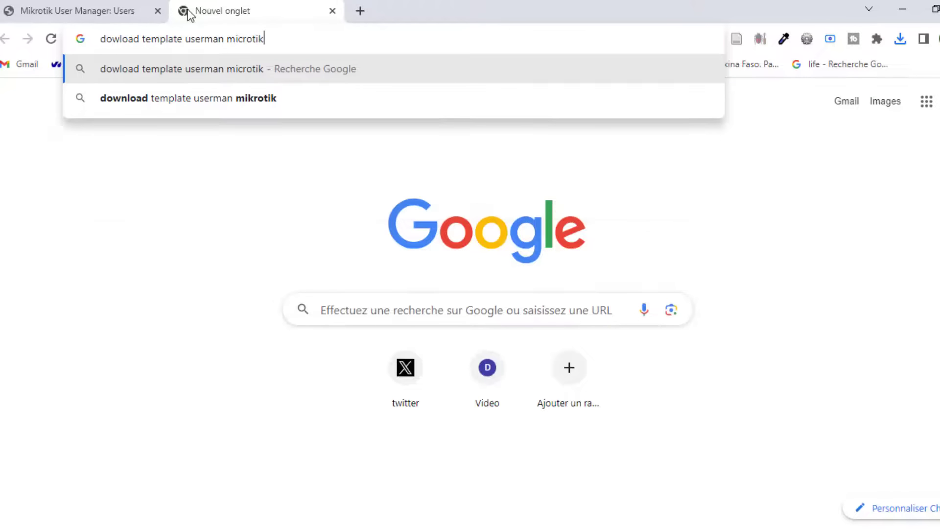
{"action": "key", "text": "Return"}
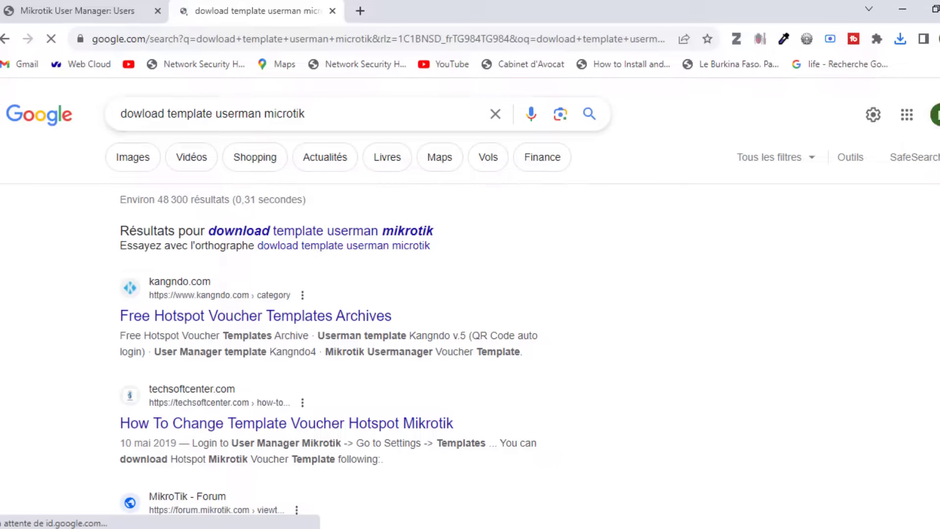
{"action": "scroll", "coordinate": [254, 304], "scroll_direction": "down", "scroll_amount": 1}
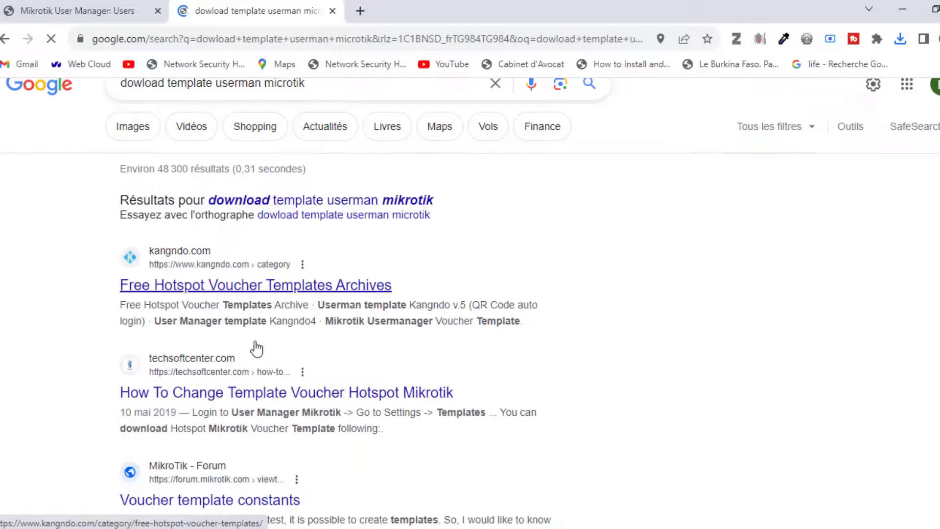
{"action": "left_click", "coordinate": [255, 284]}
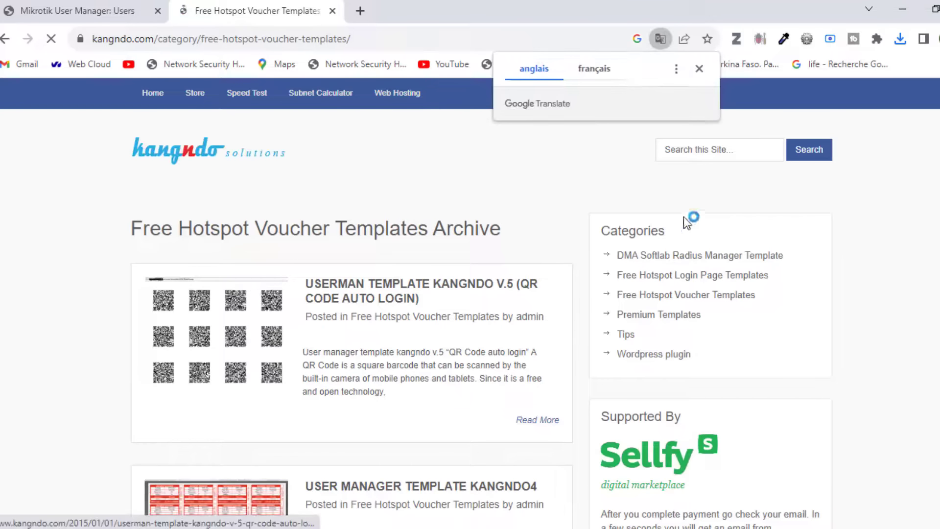
Open kangndo's Mikrotik Usermanager Voucher Template article, scroll to its code, and return to User Manager.
{"action": "scroll", "coordinate": [884, 197], "scroll_direction": "down", "scroll_amount": 1}
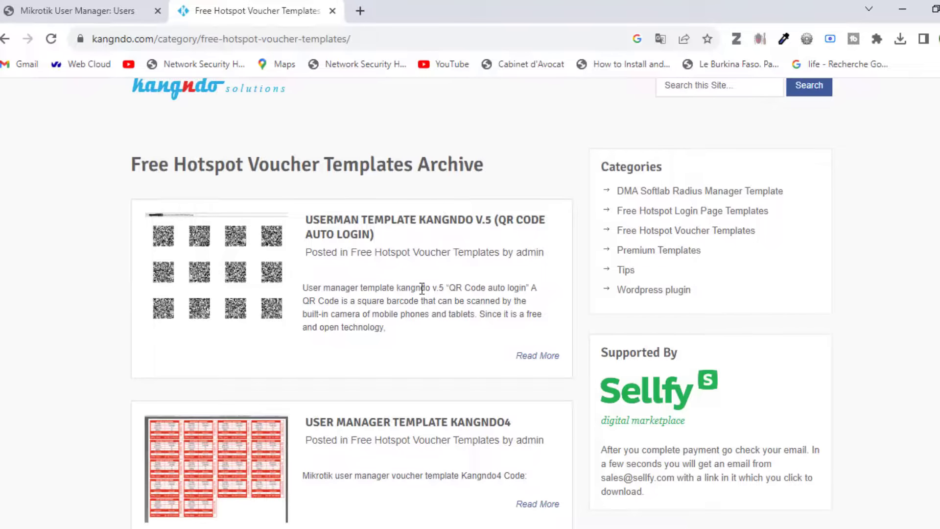
{"action": "scroll", "coordinate": [352, 303], "scroll_direction": "down", "scroll_amount": 10}
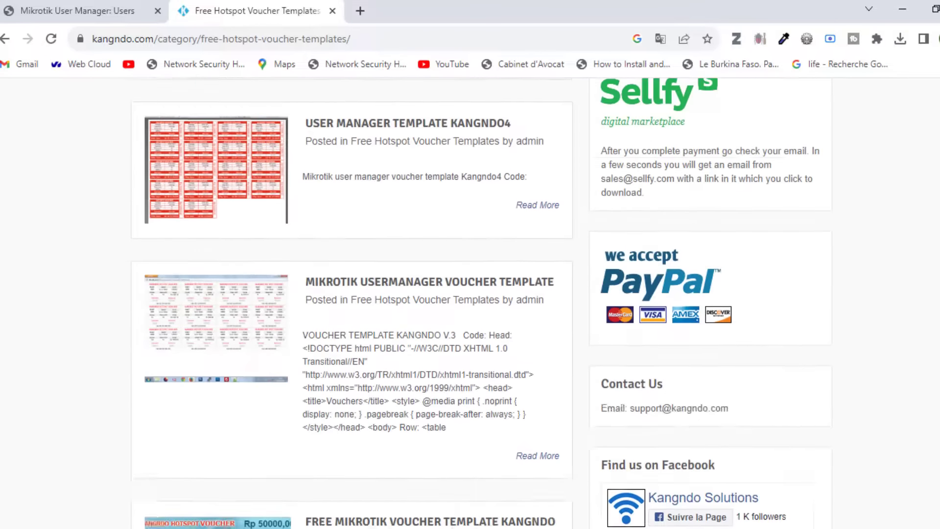
{"action": "scroll", "coordinate": [220, 279], "scroll_direction": "up", "scroll_amount": 3}
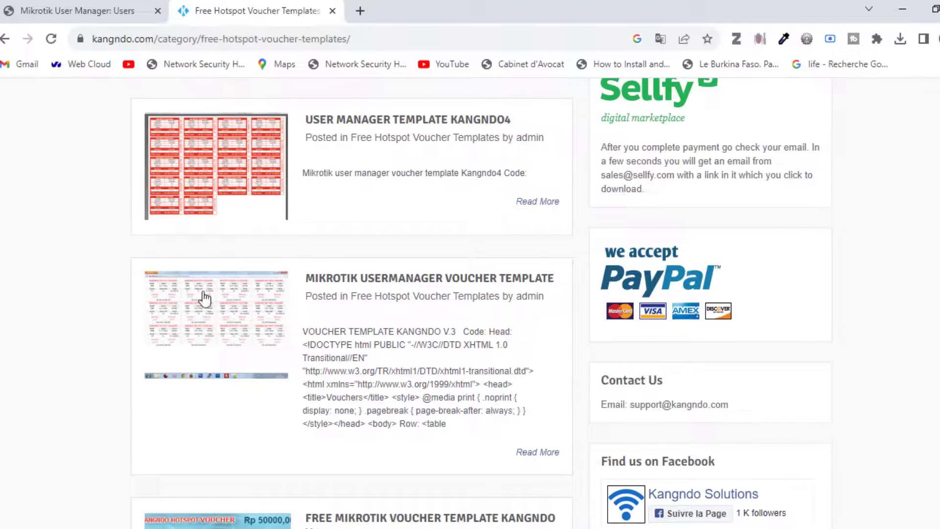
{"action": "left_click", "coordinate": [215, 321]}
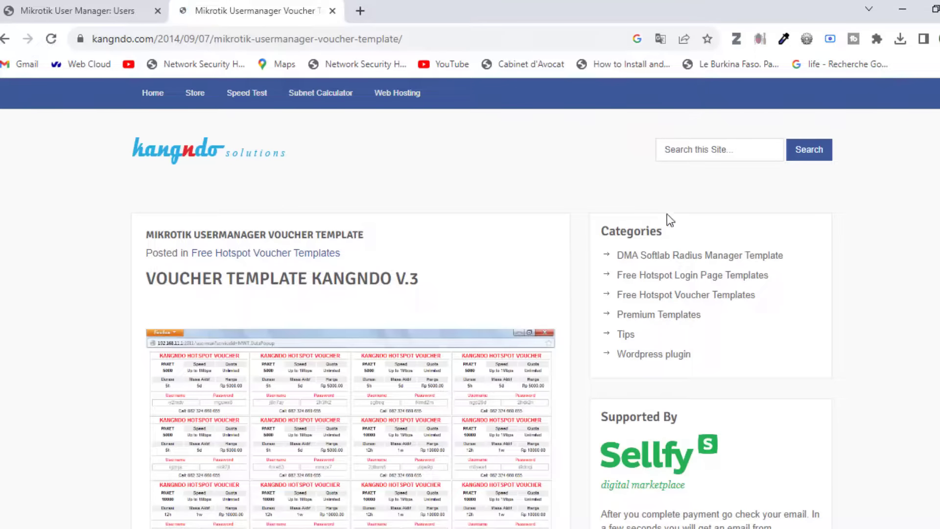
{"action": "scroll", "coordinate": [470, 294], "scroll_direction": "down", "scroll_amount": 5}
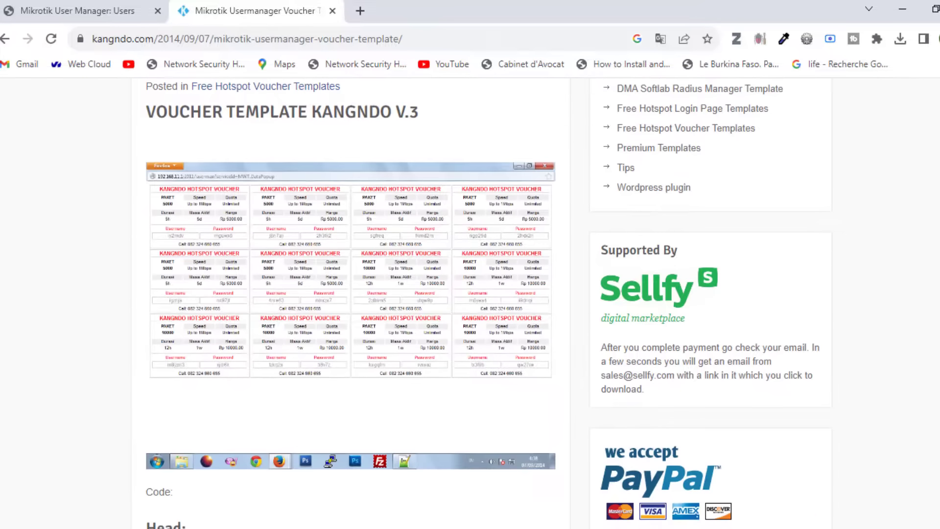
{"action": "scroll", "coordinate": [351, 294], "scroll_direction": "down", "scroll_amount": 5}
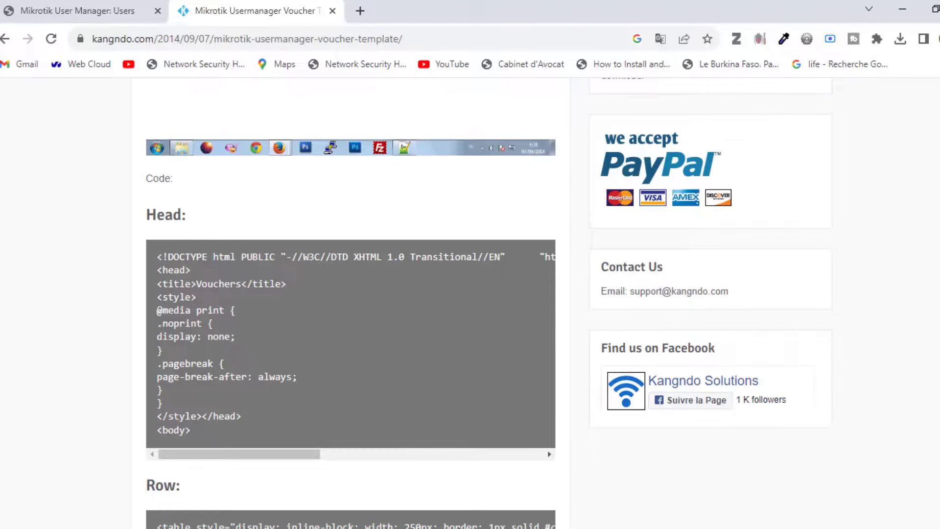
{"action": "scroll", "coordinate": [350, 294], "scroll_direction": "down", "scroll_amount": 10}
{"action": "scroll", "coordinate": [350, 293], "scroll_direction": "up", "scroll_amount": 10}
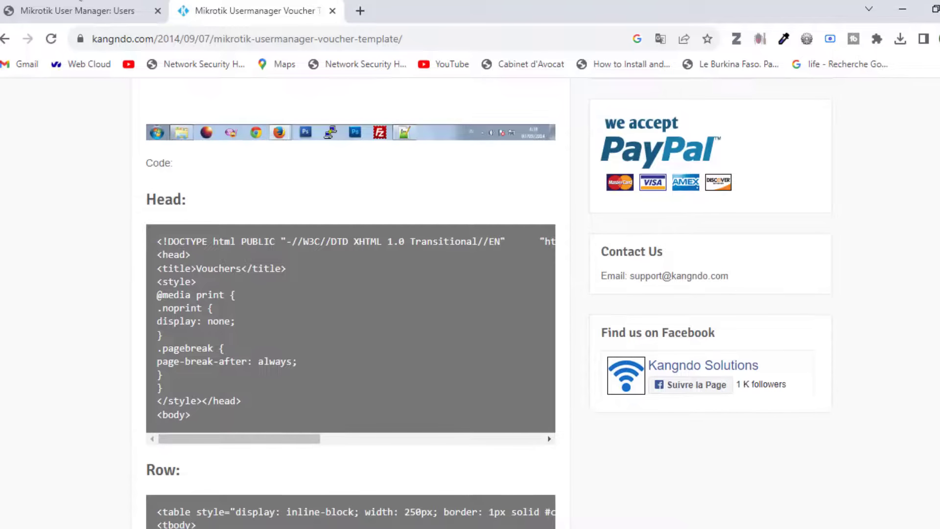
{"action": "left_click", "coordinate": [74, 10]}
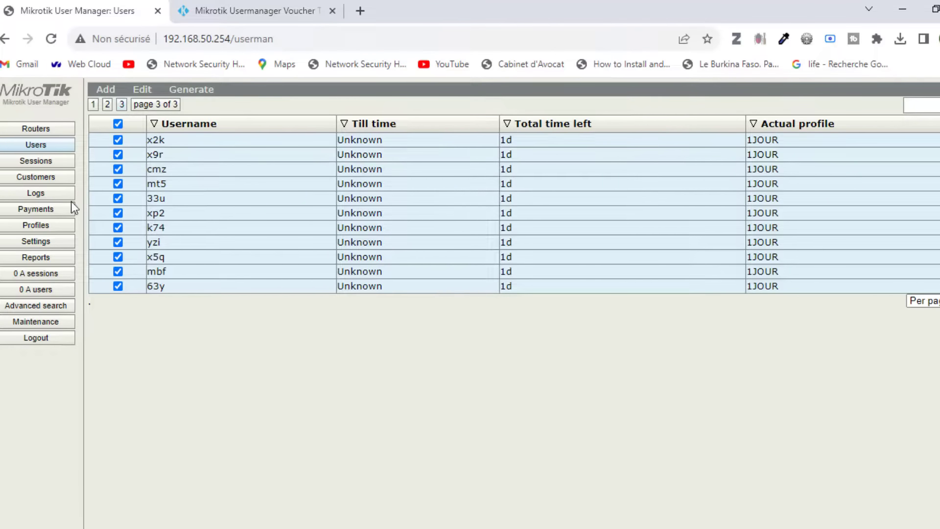
Load the Vouchers template under Settings > Templates to show its Header, Row, Footer and Break fields.
{"action": "left_click", "coordinate": [39, 242]}
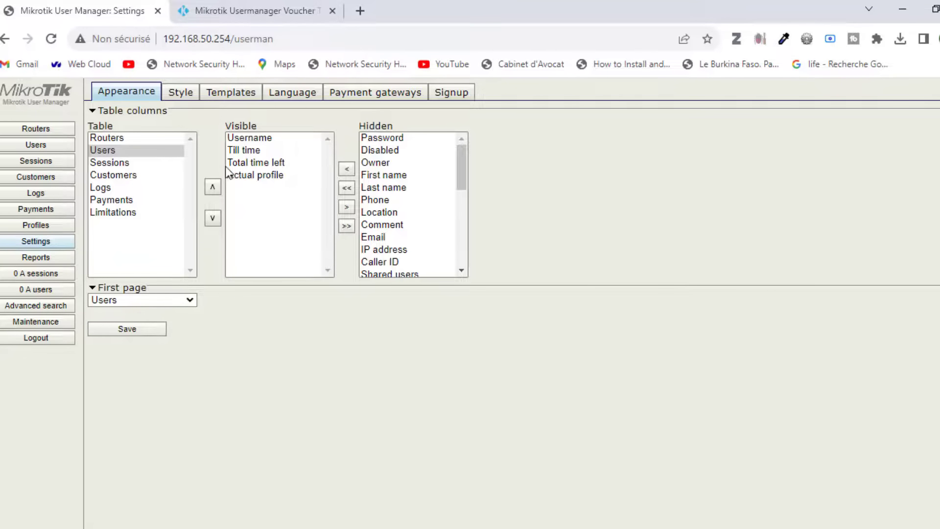
{"action": "left_click", "coordinate": [242, 93]}
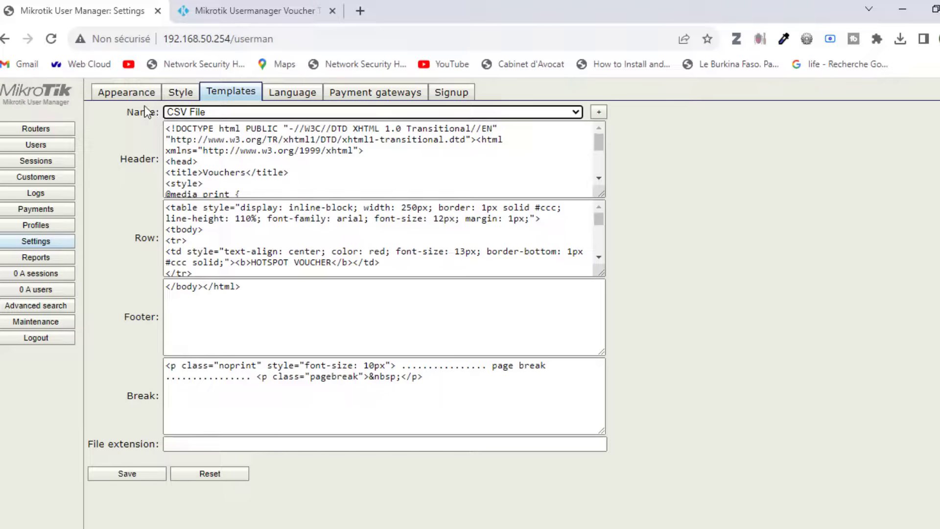
{"action": "left_click", "coordinate": [575, 115]}
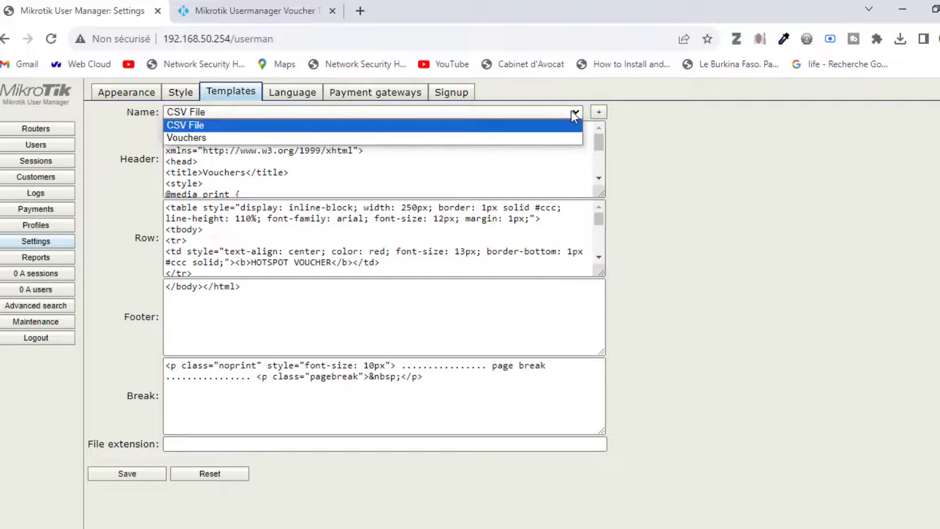
{"action": "left_click", "coordinate": [478, 142]}
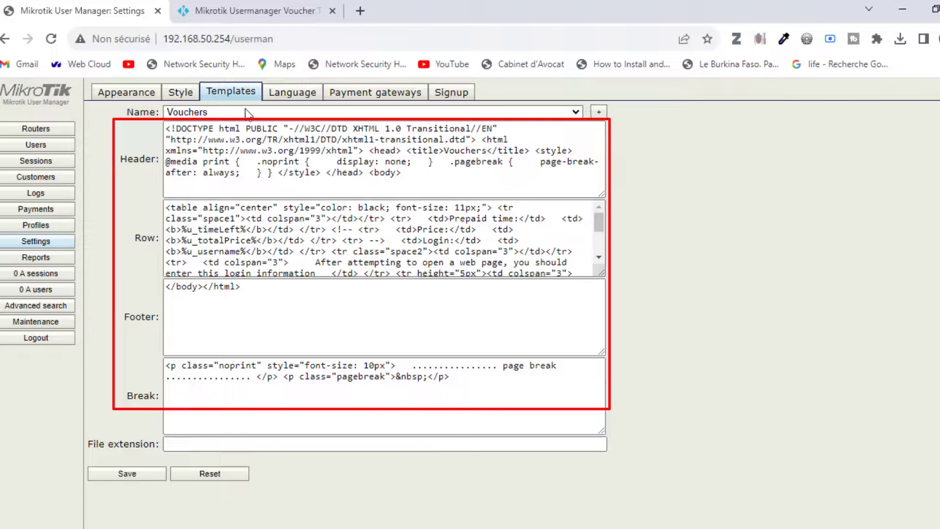
{"action": "left_click", "coordinate": [189, 116]}
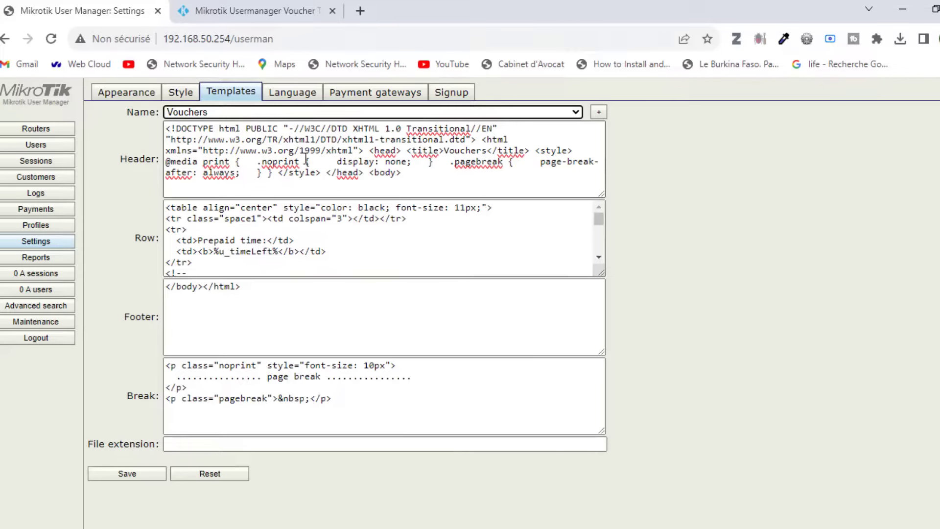
Copy the Vouchers Header code into Notepad under a HEADER label.
{"action": "left_click_drag", "start_coordinate": [461, 176], "coordinate": [166, 125]}
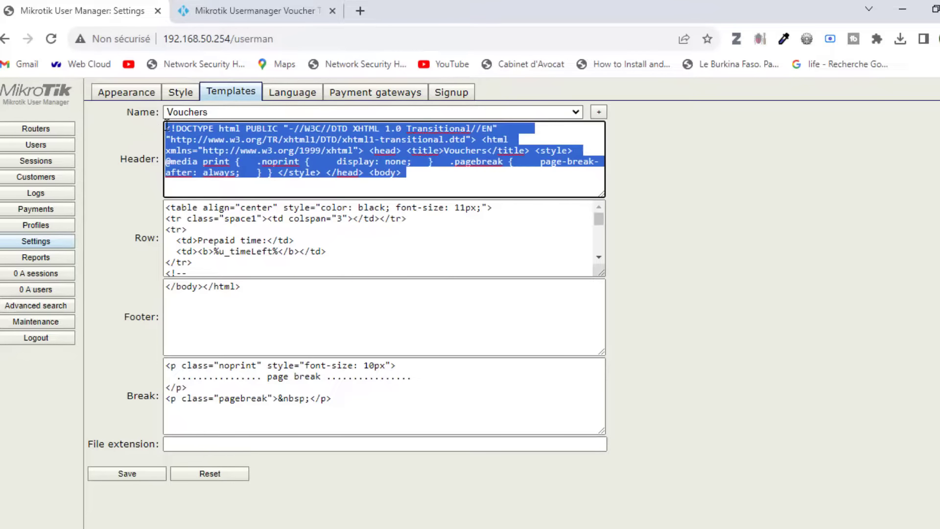
{"action": "right_click", "coordinate": [215, 149]}
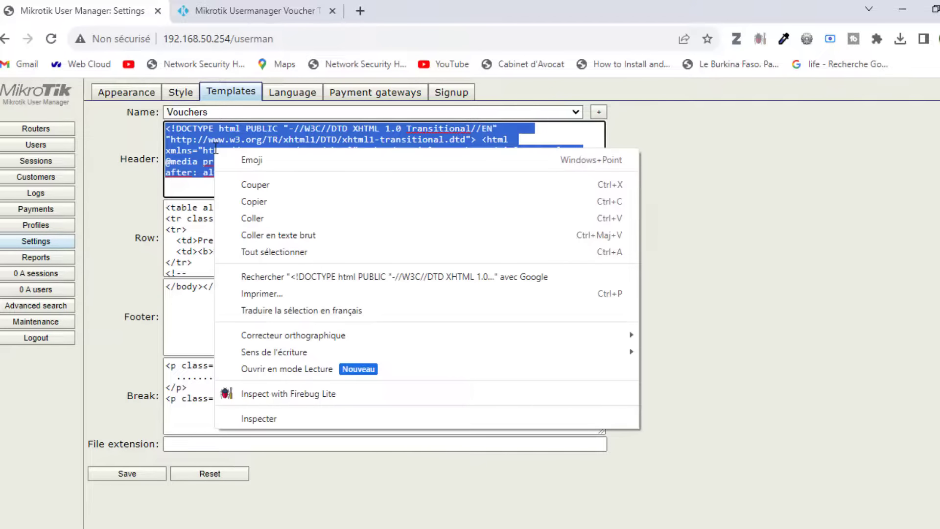
{"action": "left_click", "coordinate": [252, 203]}
{"action": "key", "text": "alt+Tab"}
{"action": "key", "text": "ctrl+v"}
{"action": "left_click", "coordinate": [401, 216]}
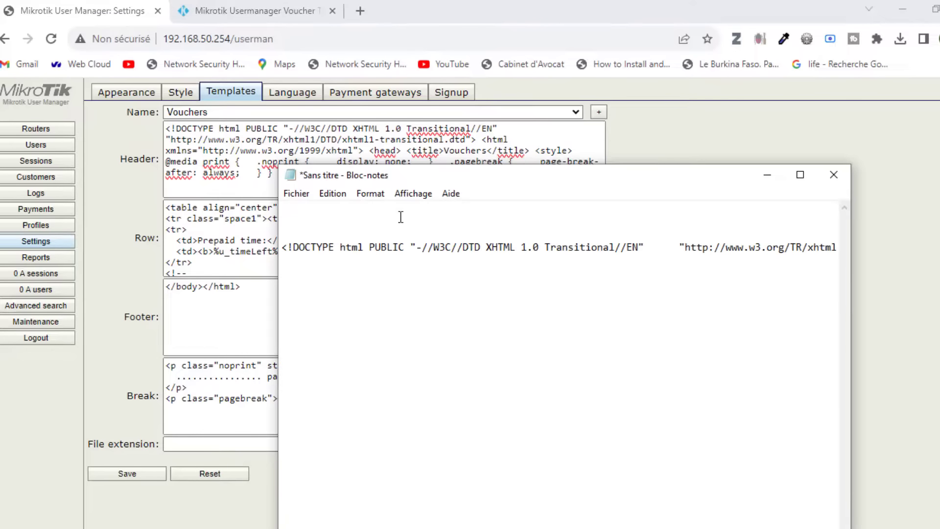
{"action": "type", "text": "HEADER"}
Add a ROW label in Notepad and paste the template's Row code beneath it.
{"action": "left_click", "coordinate": [344, 284]}
{"action": "type", "text": "ROW"}
{"action": "key", "text": "Return"}
{"action": "key", "text": "Return"}
{"action": "key", "text": "alt+Tab"}
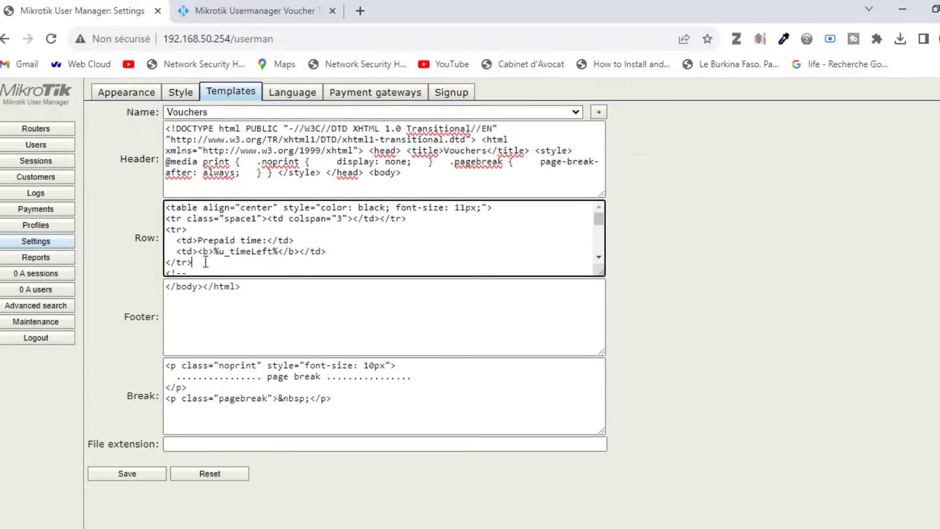
{"action": "left_click", "coordinate": [207, 264]}
{"action": "key", "text": "ctrl+a"}
{"action": "right_click", "coordinate": [207, 264]}
{"action": "left_click", "coordinate": [237, 299]}
{"action": "key", "text": "alt+Tab"}
{"action": "key", "text": "ctrl+v"}
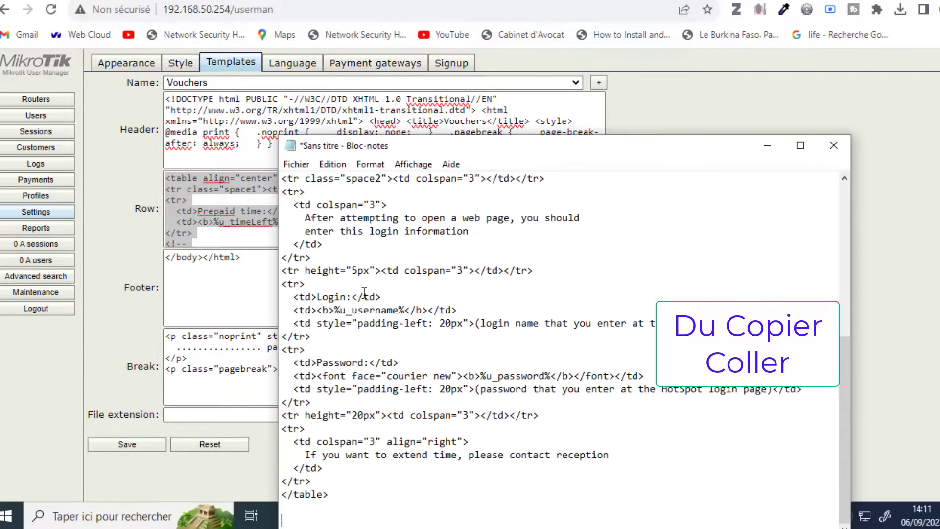
Add a FOOTER label and paste the template's Footer code beneath it.
{"action": "type", "text": "FOOTER"}
{"action": "key", "text": "alt+Tab"}
{"action": "left_click", "coordinate": [203, 259]}
{"action": "key", "text": "ctrl+a"}
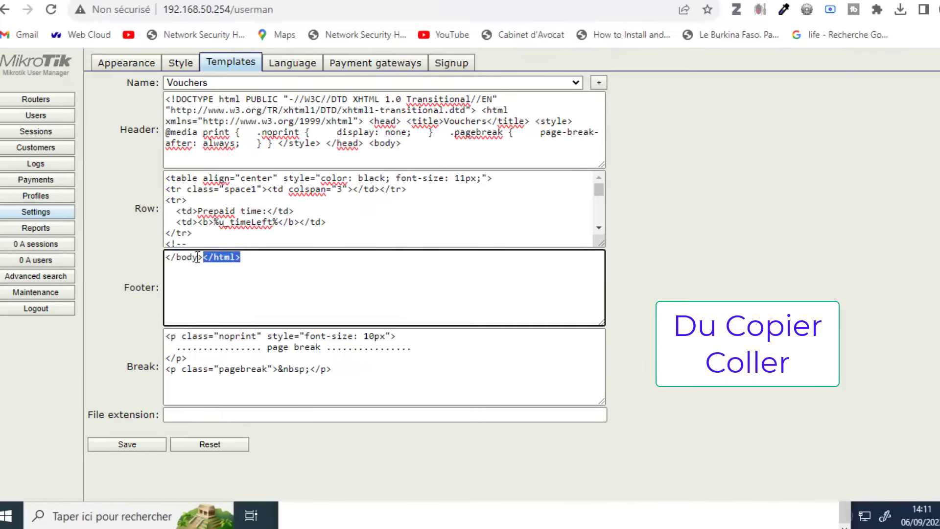
{"action": "right_click", "coordinate": [203, 258]}
{"action": "left_click", "coordinate": [241, 29]}
{"action": "key", "text": "alt+Tab"}
{"action": "key", "text": "ctrl+v"}
Add a BREAK label, paste the Break code beneath it, and minimise Notepad.
{"action": "key", "text": "Return"}
{"action": "key", "text": "Return"}
{"action": "key", "text": "Return"}
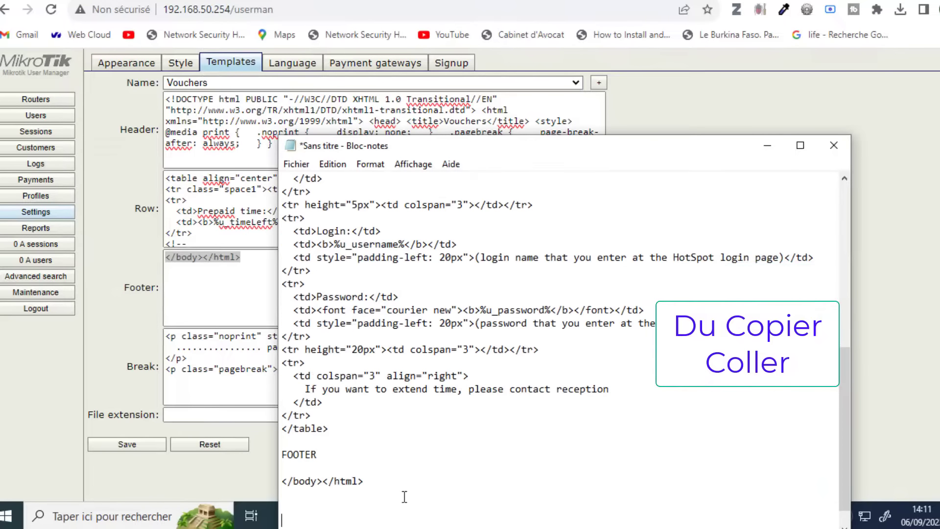
{"action": "type", "text": "BREAK"}
{"action": "key", "text": "alt+Tab"}
{"action": "left_click", "coordinate": [204, 337]}
{"action": "key", "text": "ctrl+a"}
{"action": "right_click", "coordinate": [204, 333]}
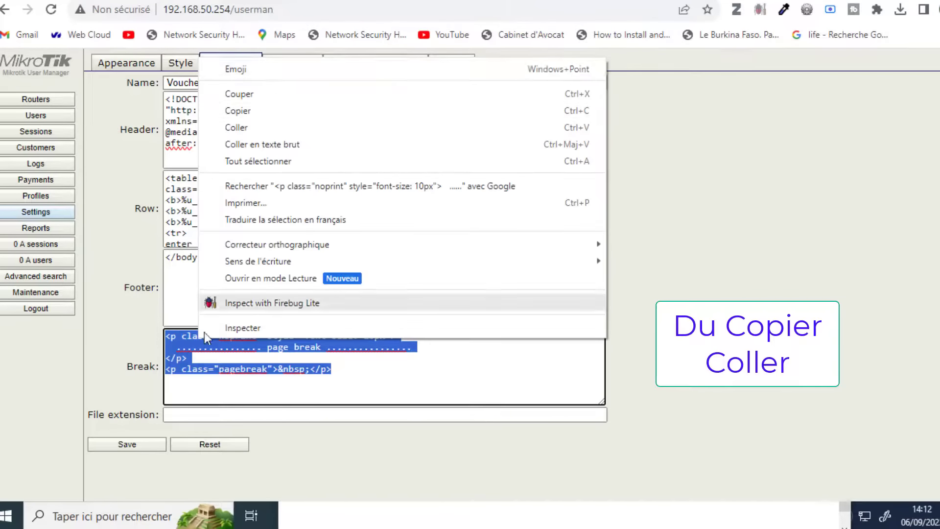
{"action": "left_click", "coordinate": [230, 109]}
{"action": "key", "text": "alt+Tab"}
{"action": "key", "text": "Return"}
{"action": "key", "text": "Return"}
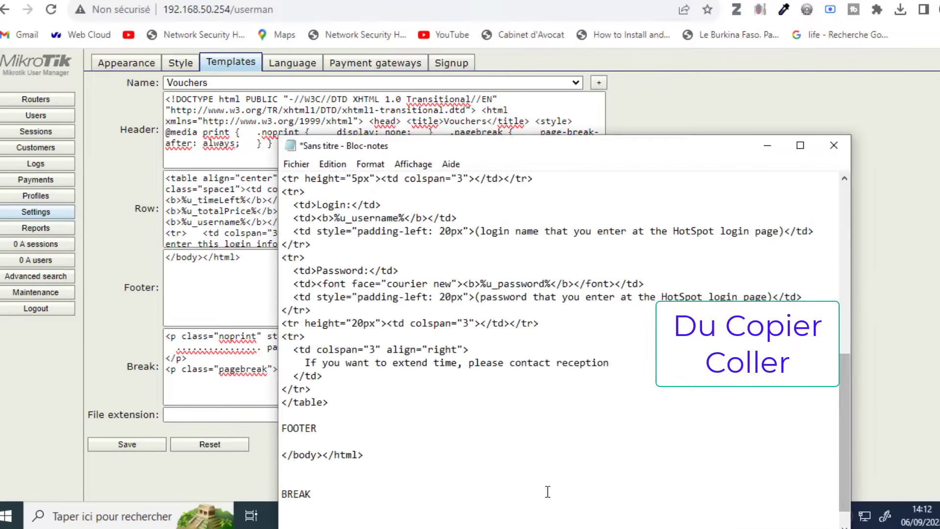
{"action": "key", "text": "ctrl+v"}
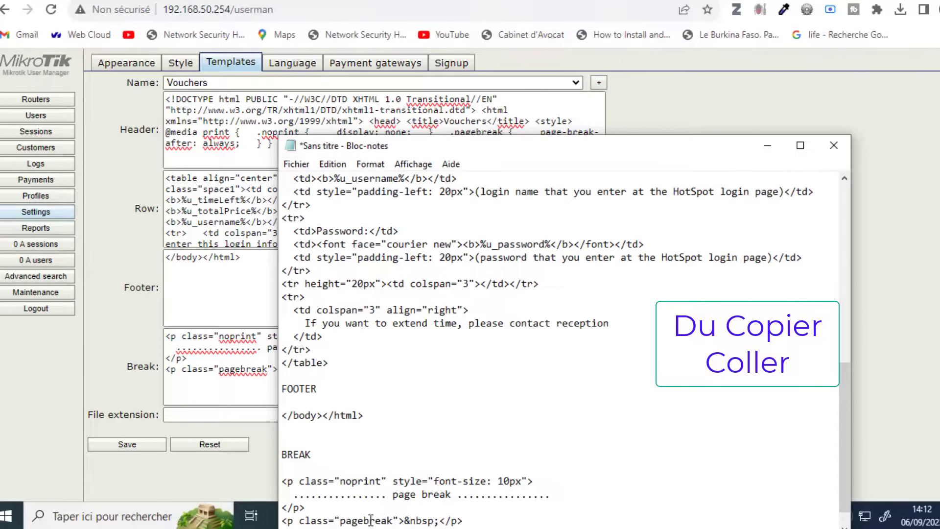
{"action": "key", "text": "Return"}
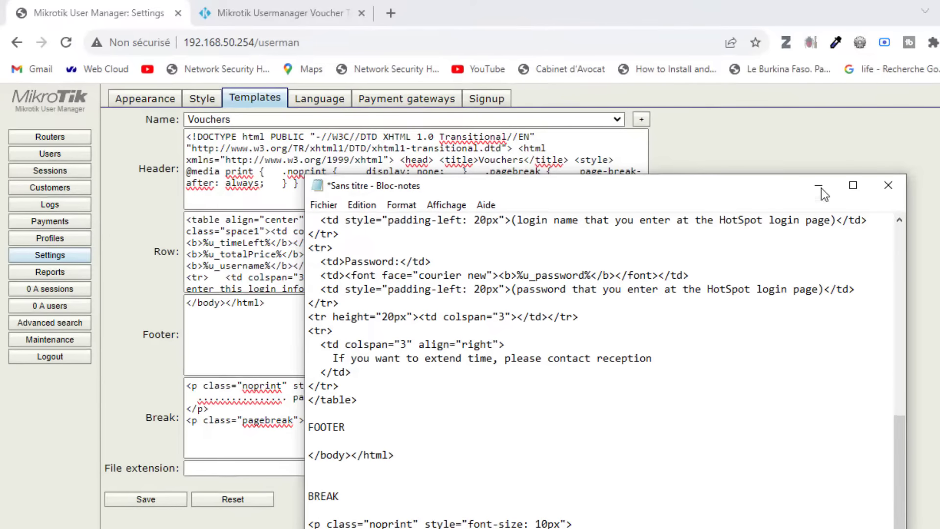
{"action": "left_click", "coordinate": [818, 187]}
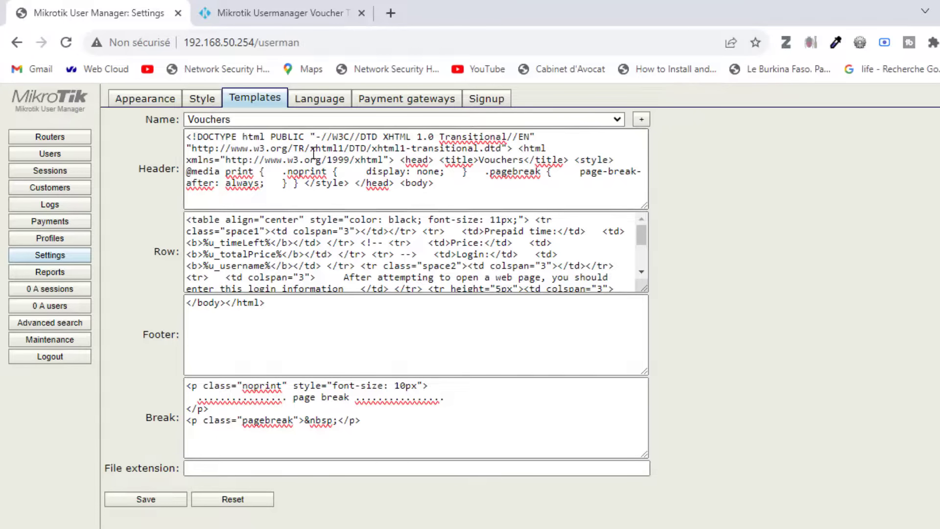
Copy the Head code block from the Kangndo template article and return to User Manager's Header field.
{"action": "left_click", "coordinate": [277, 6]}
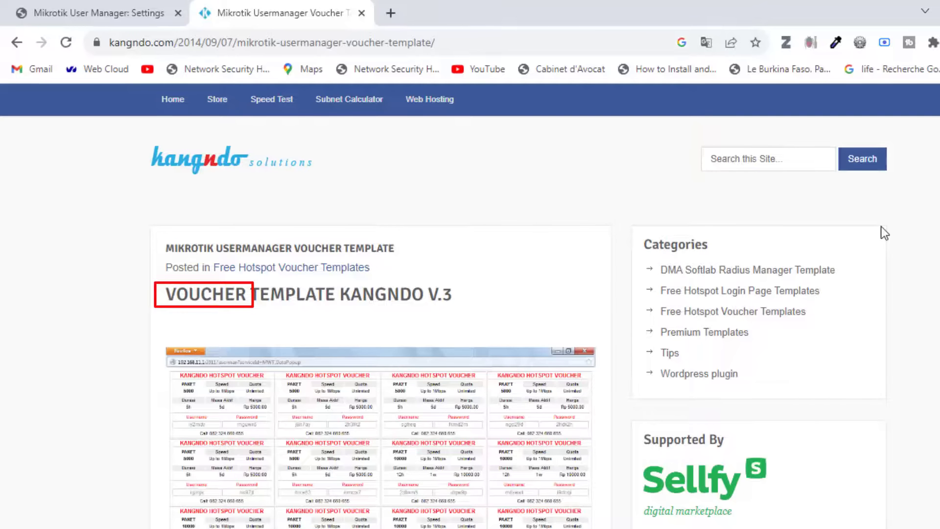
{"action": "scroll", "coordinate": [880, 226], "scroll_direction": "down", "scroll_amount": 1}
{"action": "scroll", "coordinate": [524, 305], "scroll_direction": "down", "scroll_amount": 6}
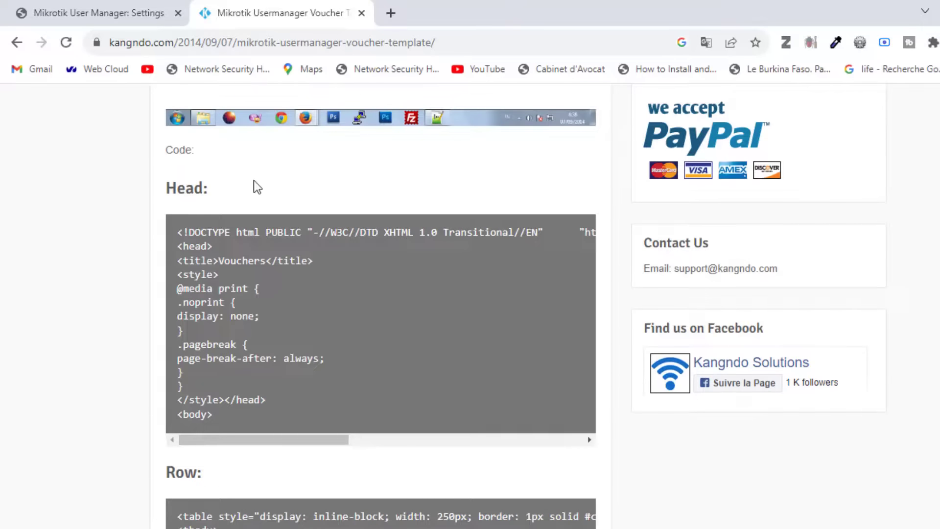
{"action": "left_click_drag", "start_coordinate": [174, 232], "coordinate": [219, 425]}
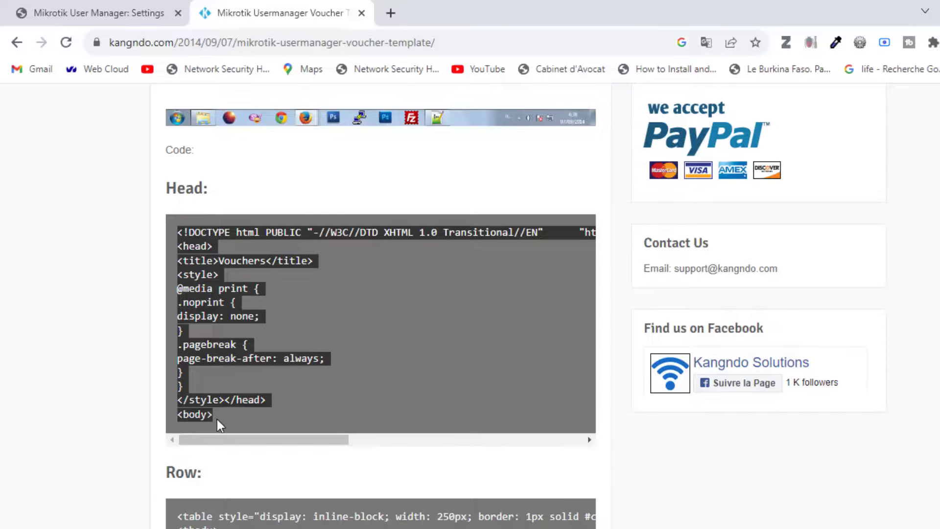
{"action": "right_click", "coordinate": [204, 338]}
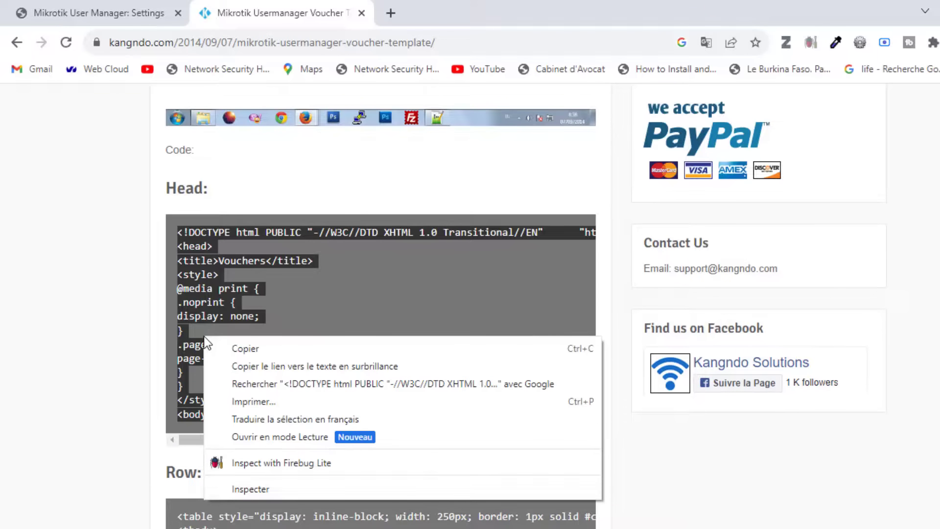
{"action": "left_click", "coordinate": [245, 347]}
{"action": "left_click", "coordinate": [123, 14]}
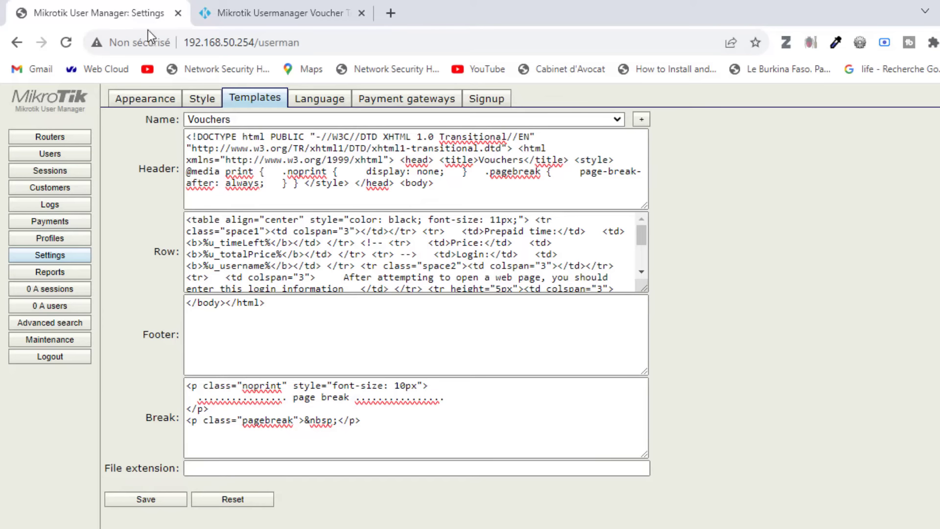
{"action": "left_click", "coordinate": [393, 187]}
Replace the Vouchers Header code with Kangndo's head code, then copy Kangndo's Row code.
{"action": "key", "text": "ctrl+a"}
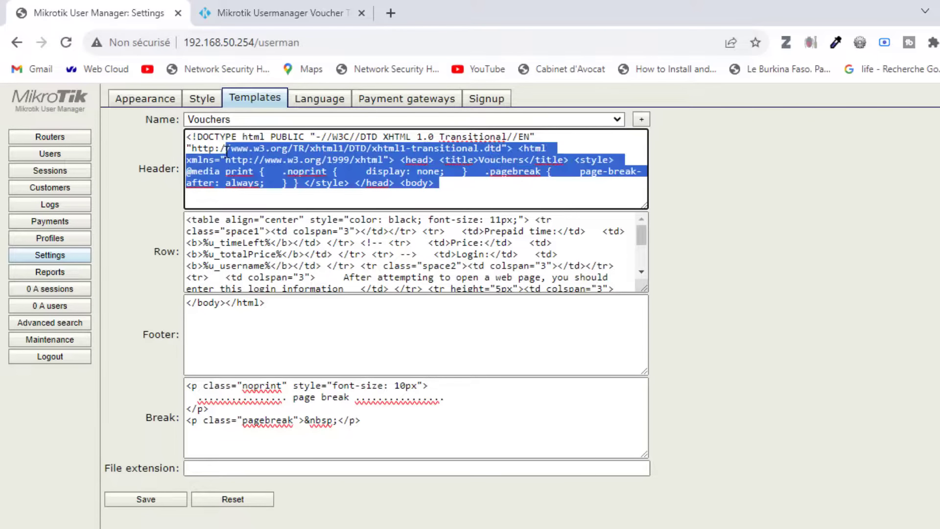
{"action": "key", "text": "ctrl+v"}
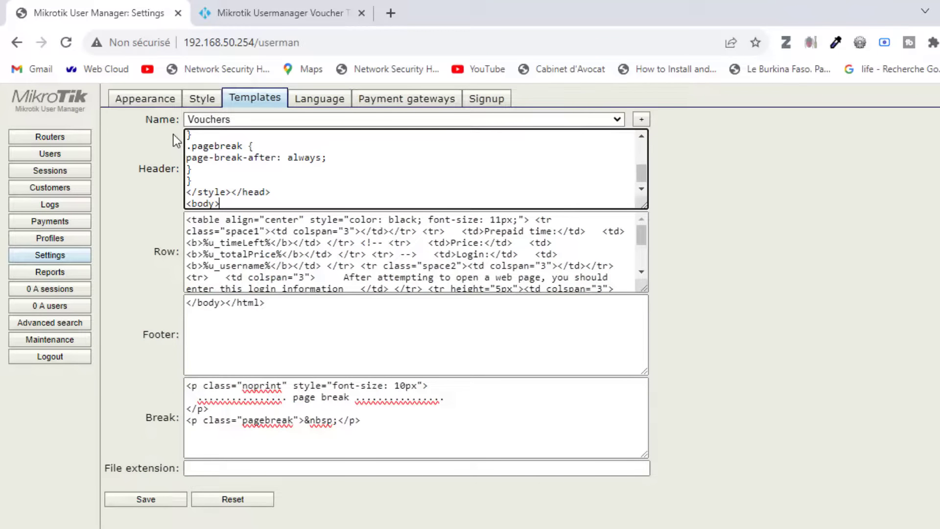
{"action": "left_click", "coordinate": [312, 10]}
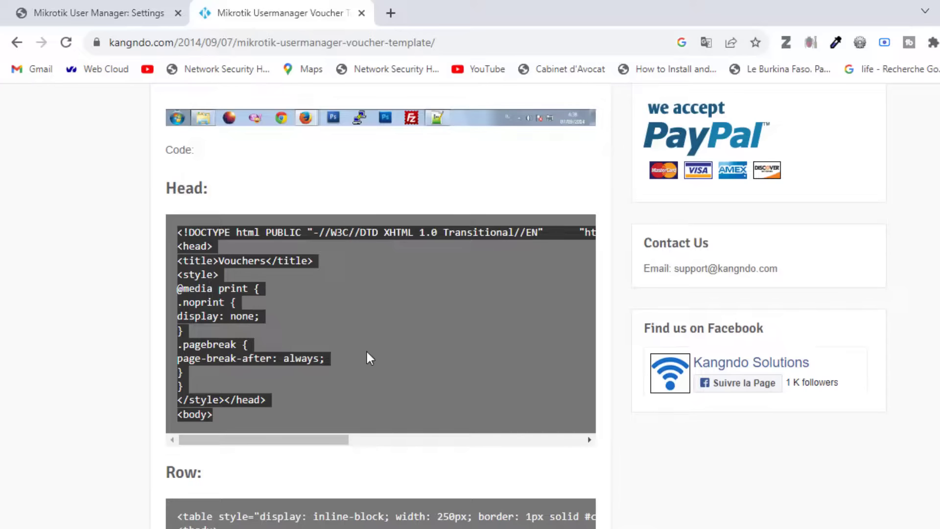
{"action": "scroll", "coordinate": [380, 305], "scroll_direction": "down", "scroll_amount": 7}
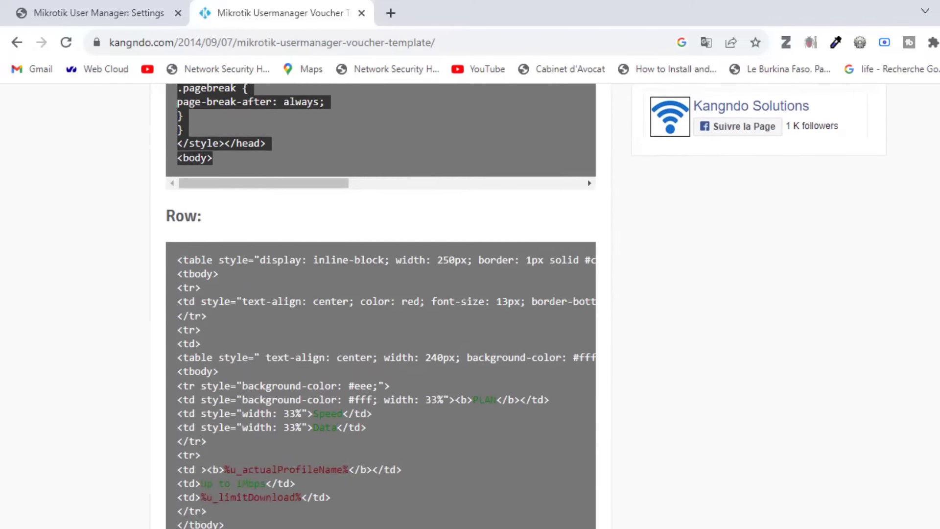
{"action": "left_click_drag", "start_coordinate": [177, 167], "coordinate": [231, 121]}
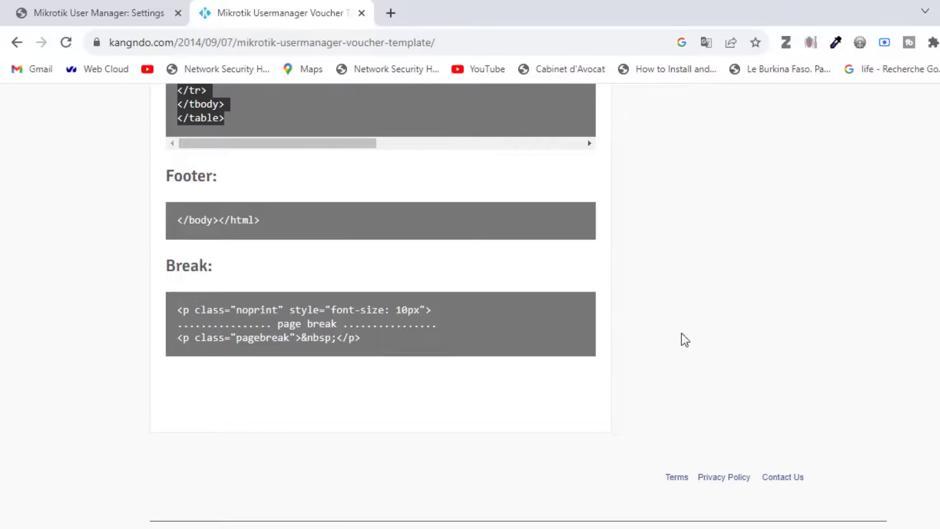
{"action": "scroll", "coordinate": [380, 305], "scroll_direction": "up", "scroll_amount": 15}
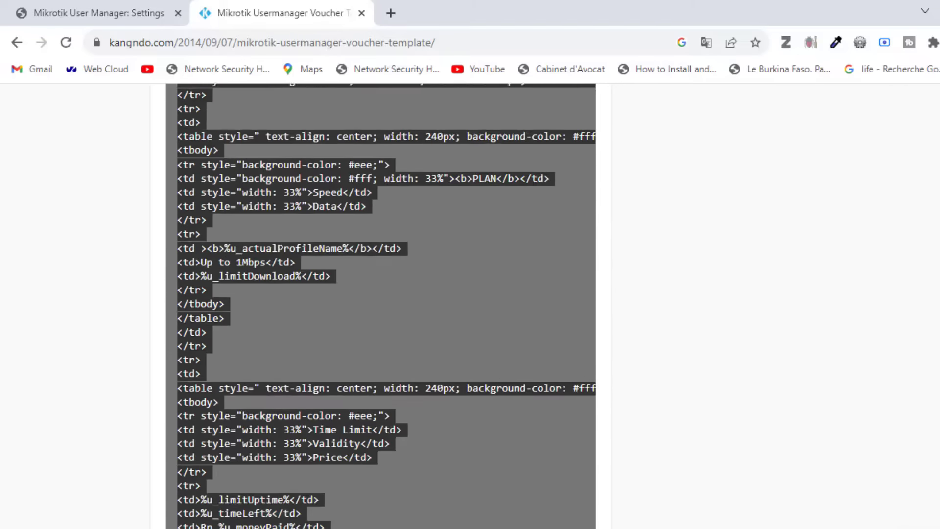
{"action": "scroll", "coordinate": [380, 305], "scroll_direction": "down", "scroll_amount": 5}
{"action": "scroll", "coordinate": [497, 288], "scroll_direction": "down", "scroll_amount": 2}
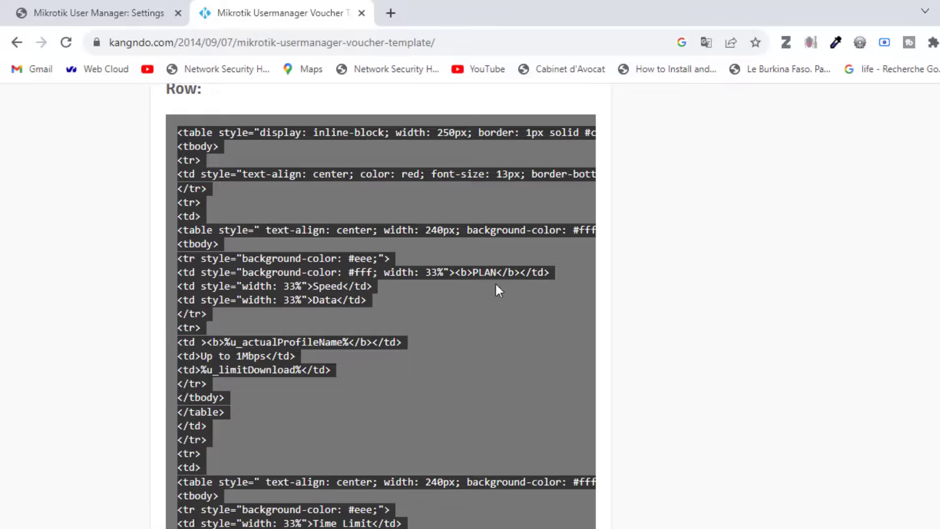
{"action": "right_click", "coordinate": [285, 278]}
{"action": "left_click", "coordinate": [325, 292]}
Overwrite the Vouchers Row field with the copied Kangndo Row code.
{"action": "left_click", "coordinate": [109, 12]}
{"action": "left_click", "coordinate": [379, 284]}
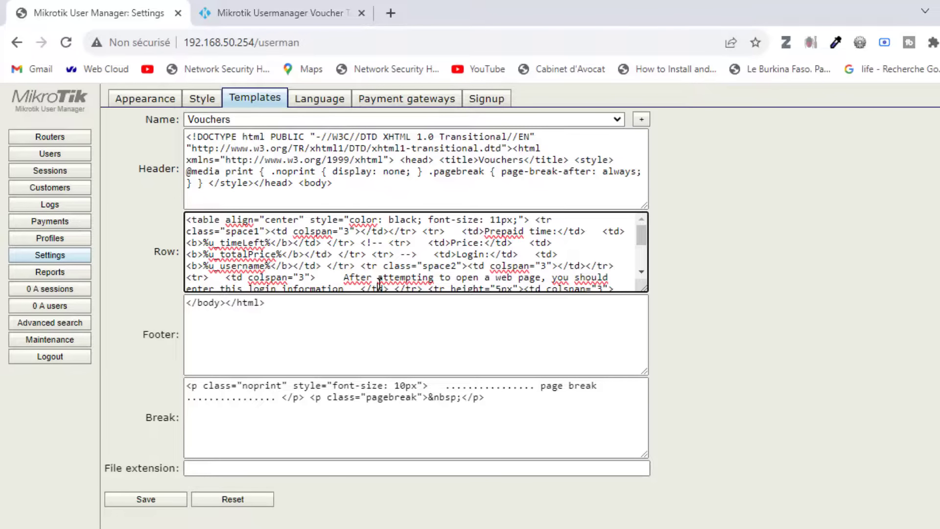
{"action": "key", "text": "ctrl+a"}
{"action": "key", "text": "ctrl+v"}
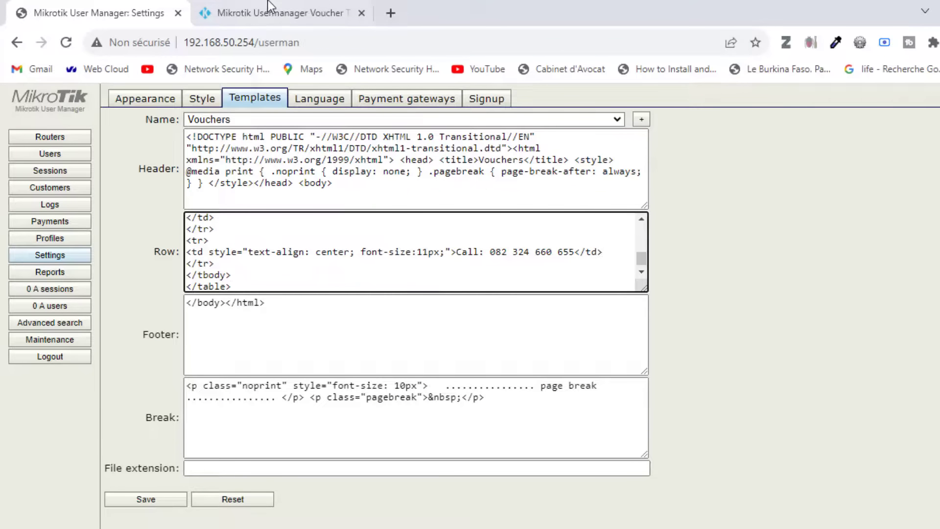
{"action": "left_click", "coordinate": [268, 5]}
Replace the Vouchers Footer field with Kangndo's footer code </body></html>.
{"action": "left_click", "coordinate": [807, 360]}
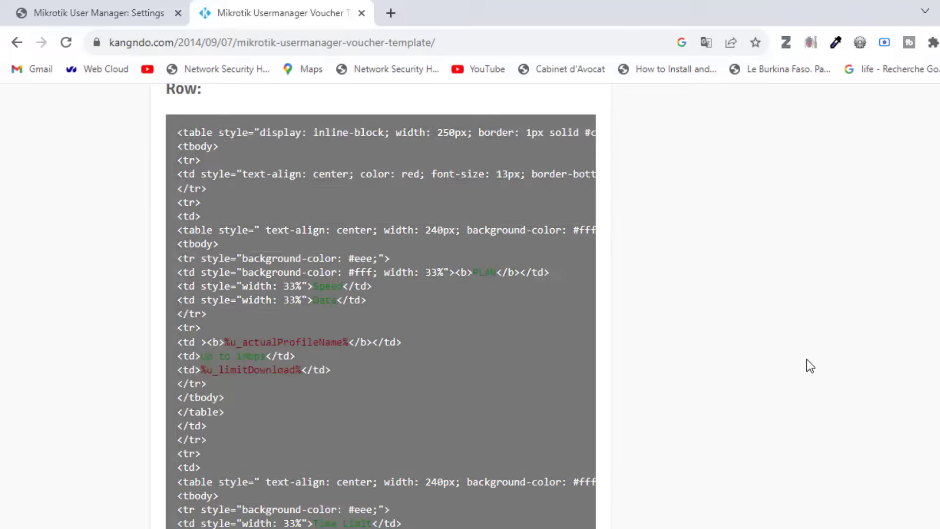
{"action": "scroll", "coordinate": [451, 339], "scroll_direction": "down", "scroll_amount": 15}
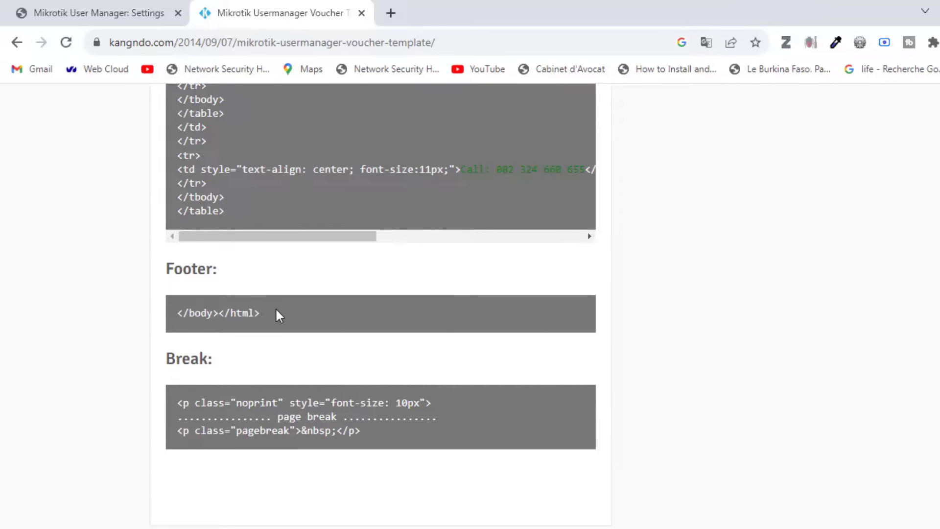
{"action": "left_click_drag", "start_coordinate": [278, 314], "coordinate": [169, 314]}
{"action": "right_click", "coordinate": [215, 311]}
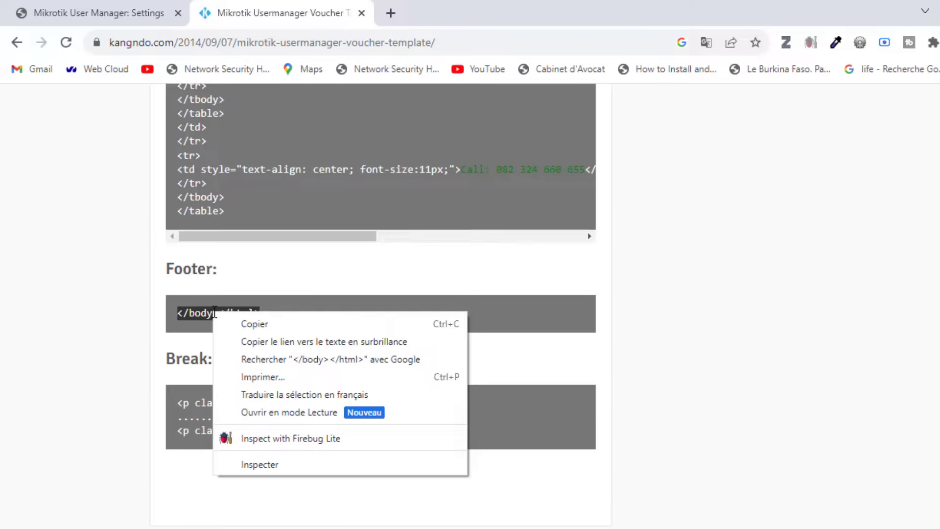
{"action": "left_click", "coordinate": [238, 323]}
{"action": "left_click", "coordinate": [107, 11]}
{"action": "left_click", "coordinate": [297, 298]}
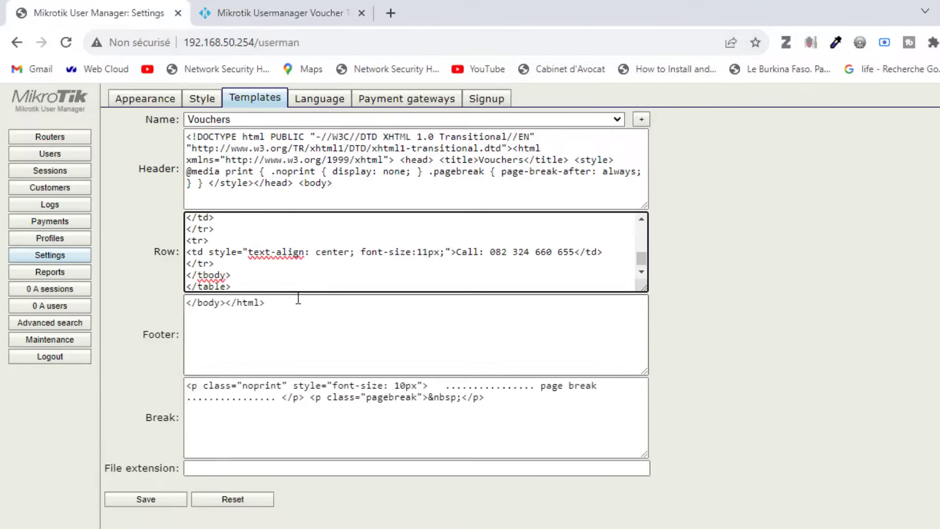
{"action": "left_click_drag", "start_coordinate": [297, 304], "coordinate": [177, 305]}
{"action": "key", "text": "ctrl+v"}
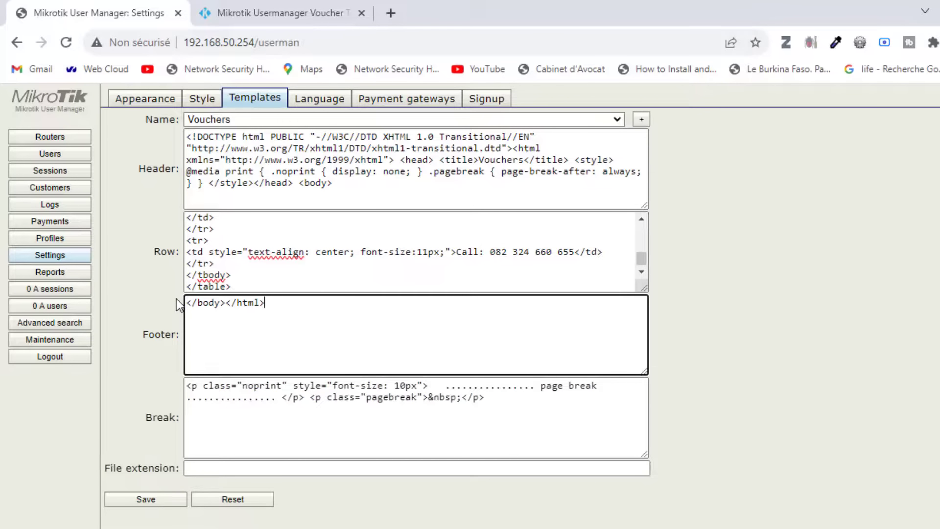
Replace the Break field with Kangndo's page-break code and save the Vouchers template.
{"action": "left_click", "coordinate": [295, 13]}
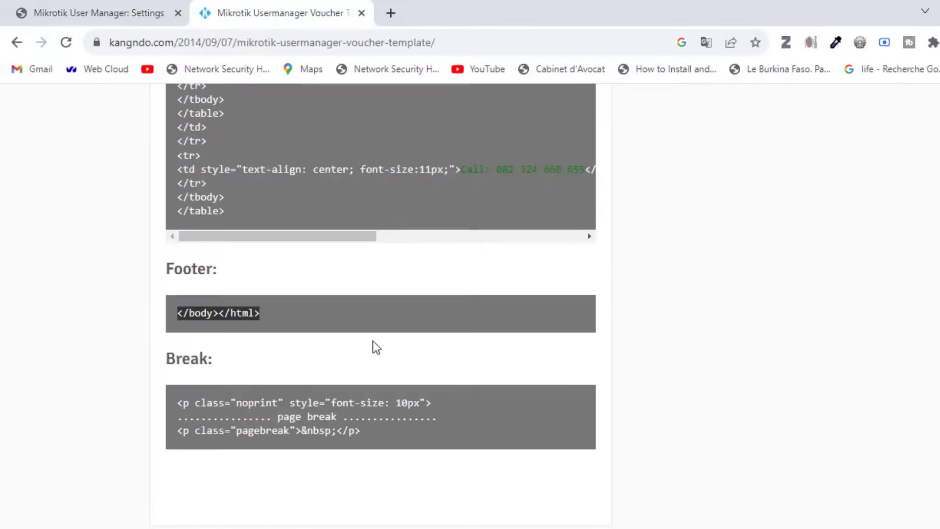
{"action": "left_click_drag", "start_coordinate": [387, 441], "coordinate": [175, 401]}
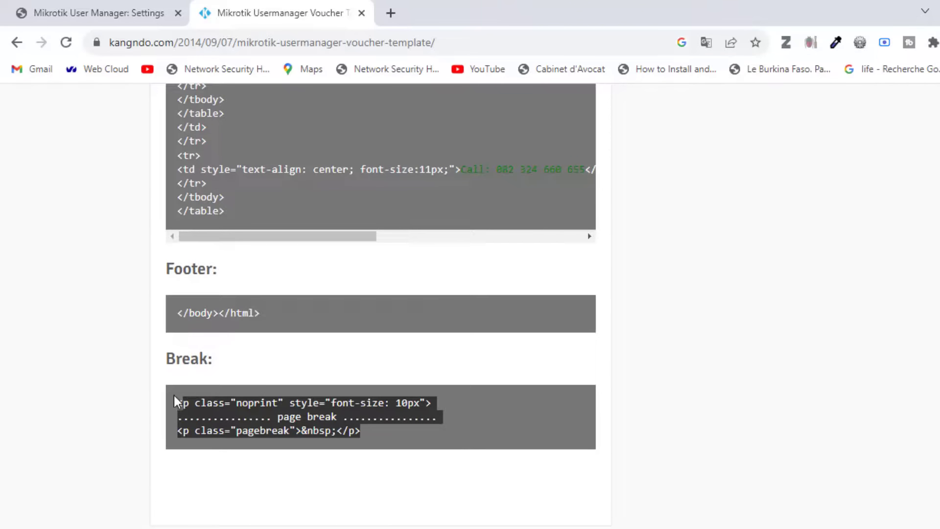
{"action": "right_click", "coordinate": [233, 414]}
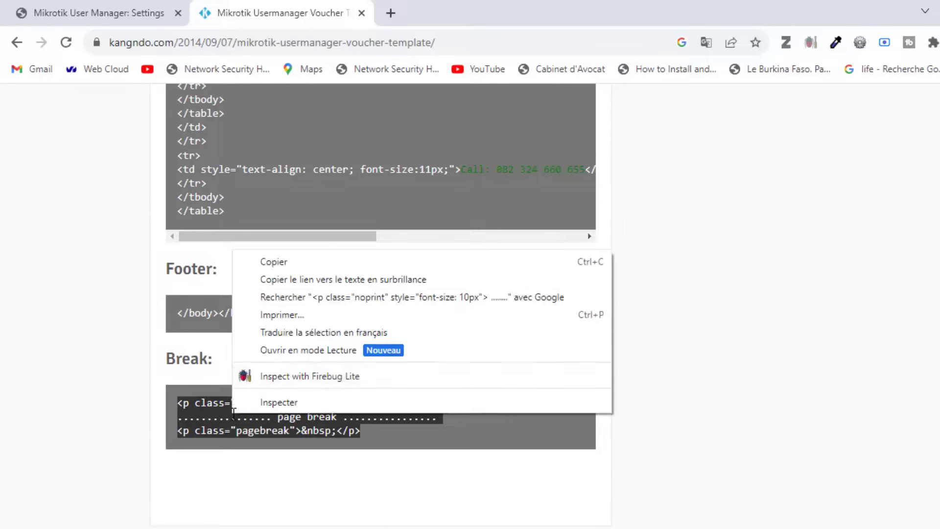
{"action": "left_click", "coordinate": [286, 265]}
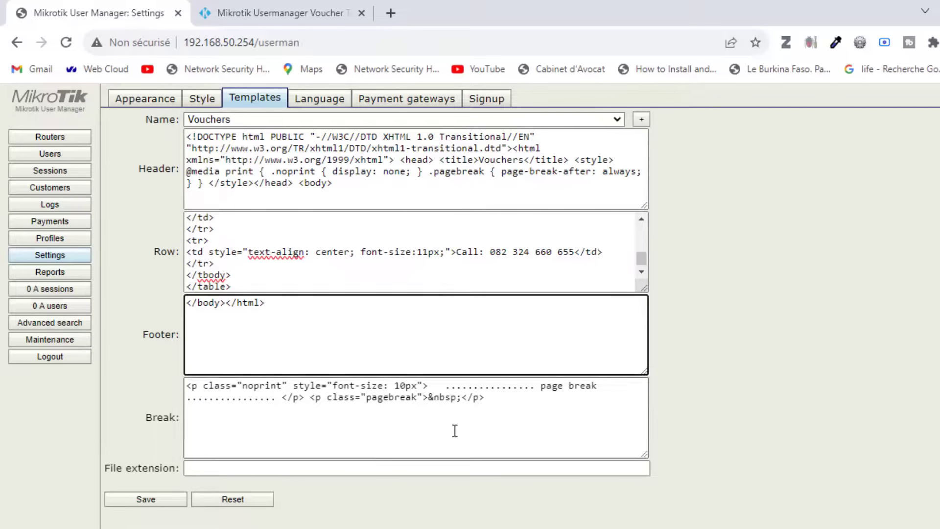
{"action": "left_click_drag", "start_coordinate": [453, 430], "coordinate": [271, 361]}
{"action": "key", "text": "ctrl+v"}
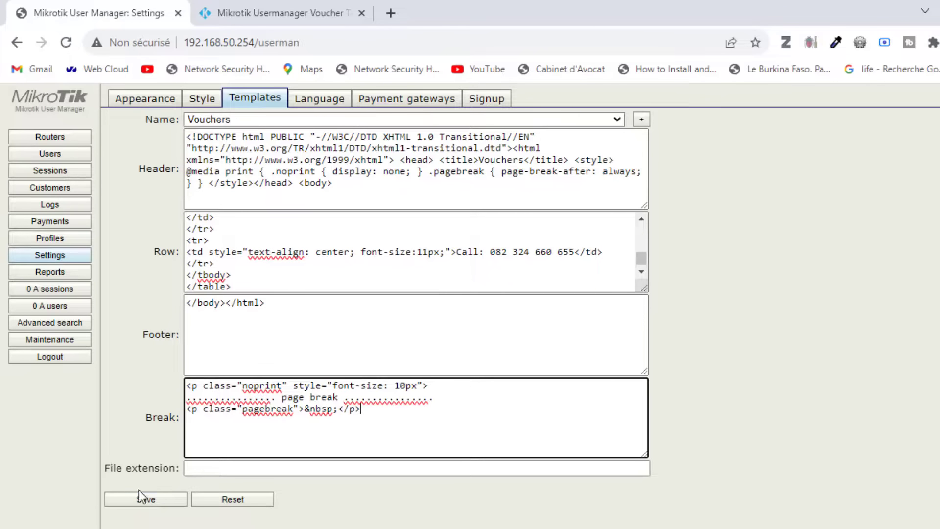
{"action": "left_click", "coordinate": [150, 504]}
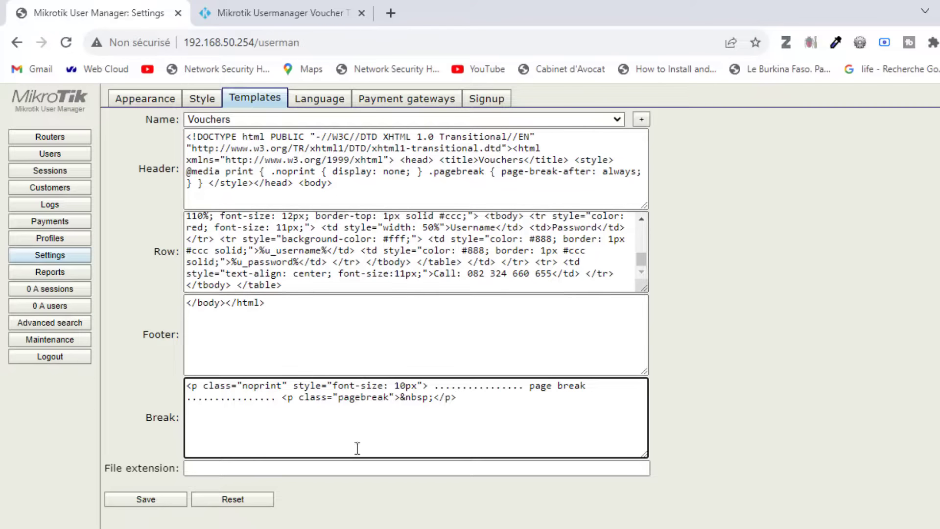
{"action": "left_click", "coordinate": [41, 156]}
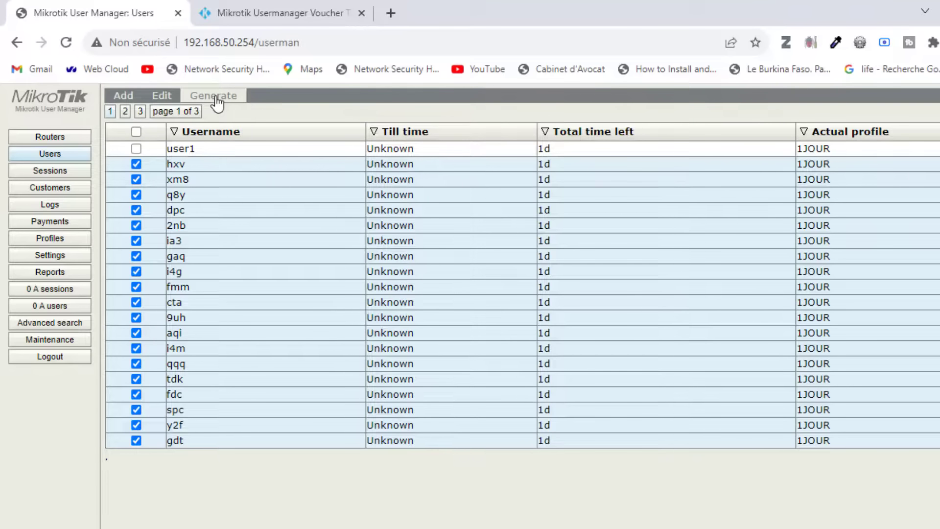
{"action": "mouse_move", "coordinate": [216, 104]}
{"action": "left_click", "coordinate": [220, 126]}
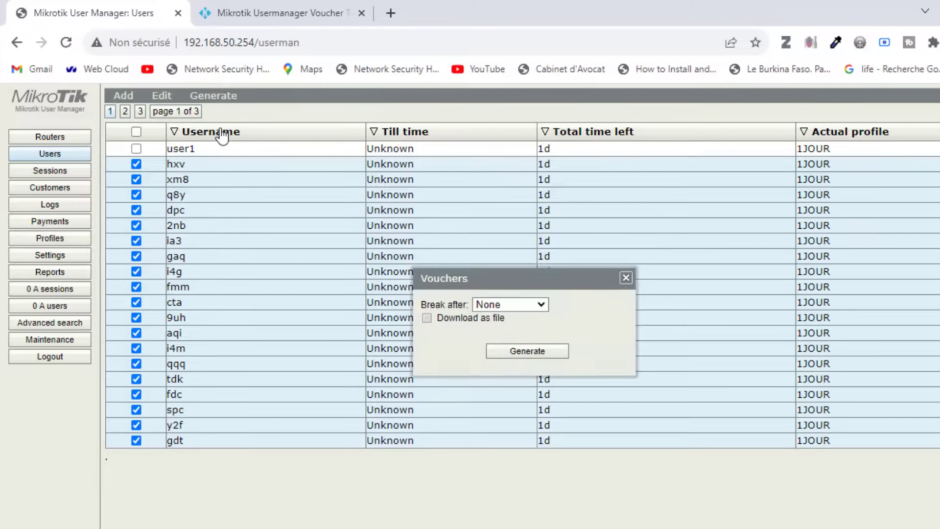
{"action": "left_click", "coordinate": [531, 356]}
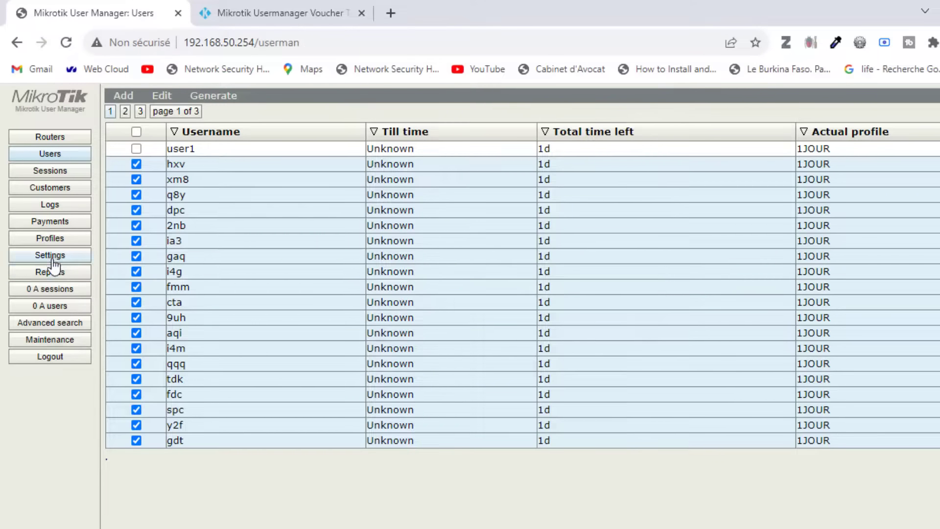
{"action": "left_click", "coordinate": [51, 258]}
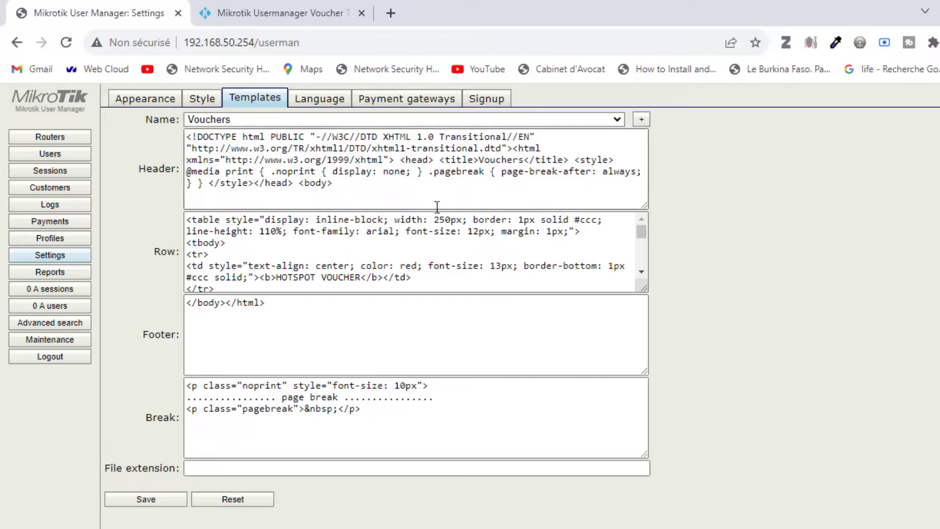
Change the Row template title from HOTSPOT VOUCHER to RICH WIFI ZONE.
{"action": "left_click", "coordinate": [435, 260]}
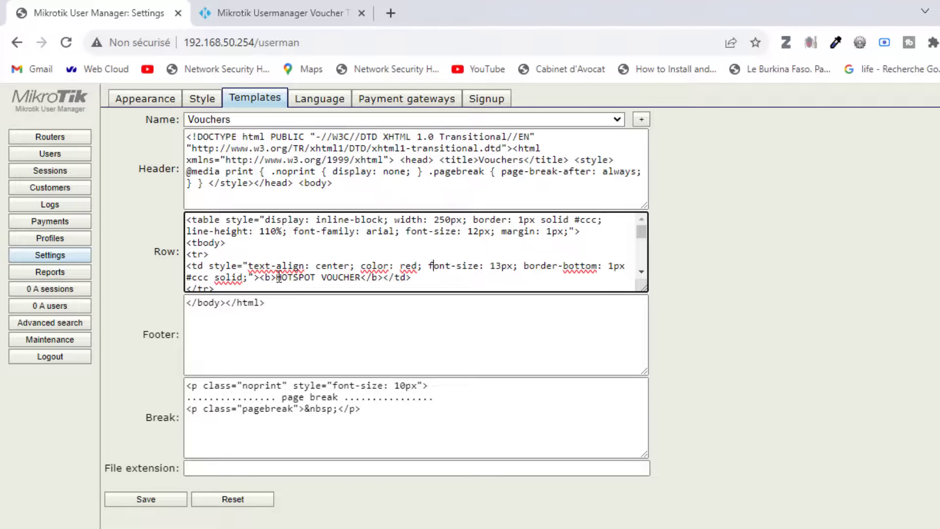
{"action": "left_click_drag", "start_coordinate": [277, 277], "coordinate": [360, 277]}
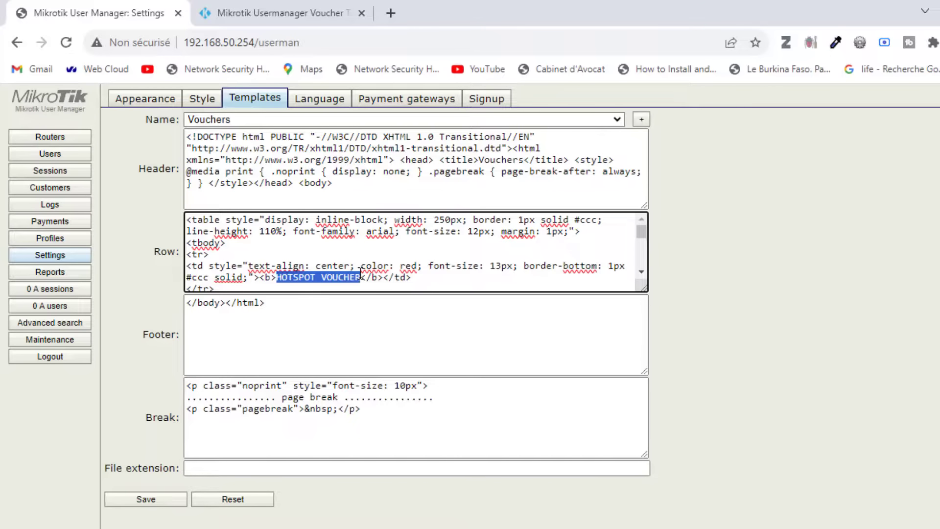
{"action": "type", "text": "RICH"}
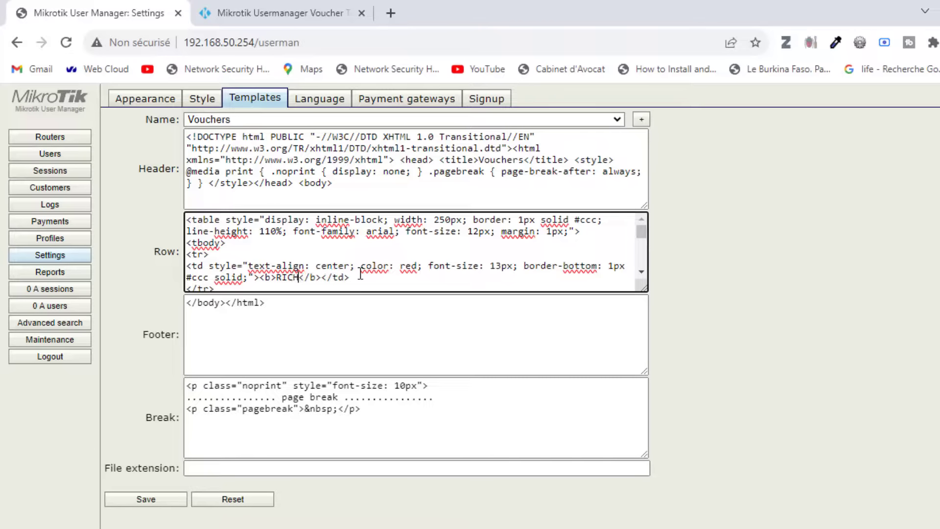
{"action": "type", "text": " WIFI ZONE"}
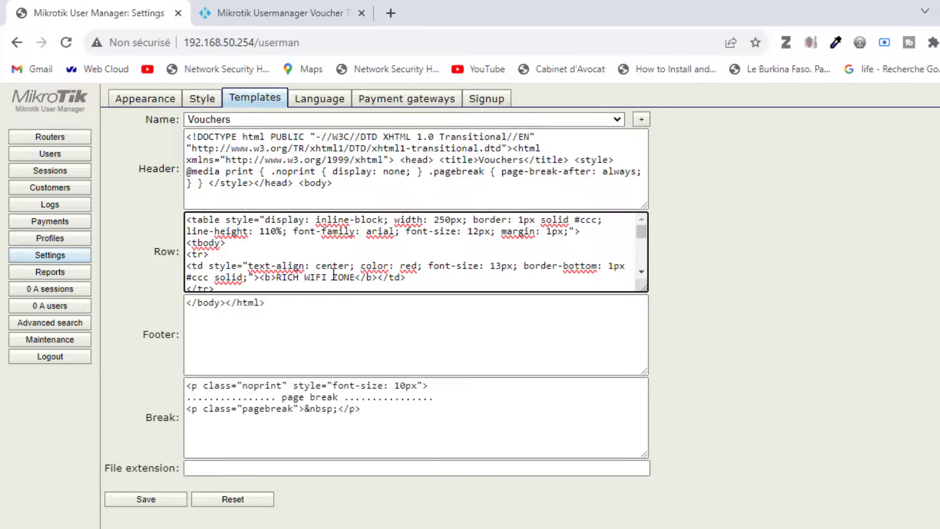
Relabel the Call line as Email and replace the phone number with an e-mail address.
{"action": "left_click_drag", "start_coordinate": [641, 231], "coordinate": [645, 268]}
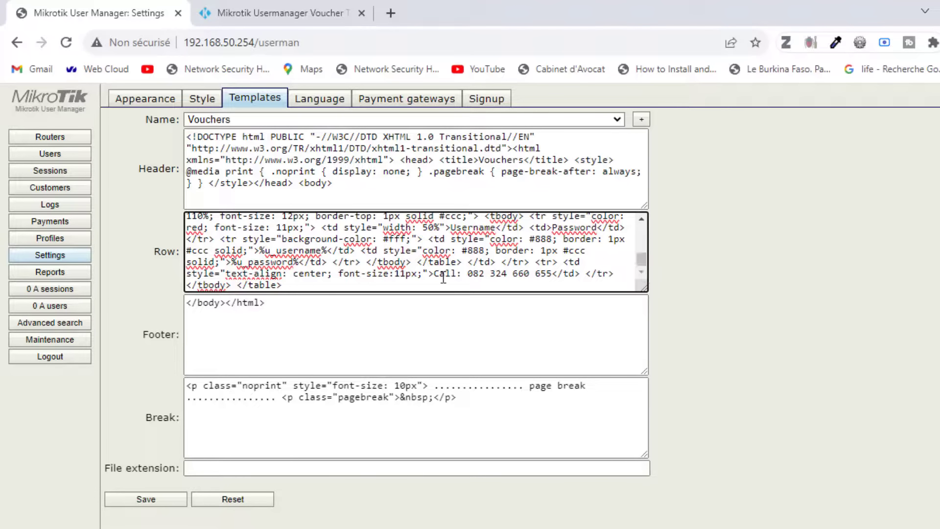
{"action": "left_click_drag", "start_coordinate": [435, 272], "coordinate": [552, 273]}
{"action": "left_click", "coordinate": [458, 272]}
{"action": "key", "text": "BackSpace"}
{"action": "key", "text": "BackSpace"}
{"action": "key", "text": "BackSpace"}
{"action": "key", "text": "BackSpace"}
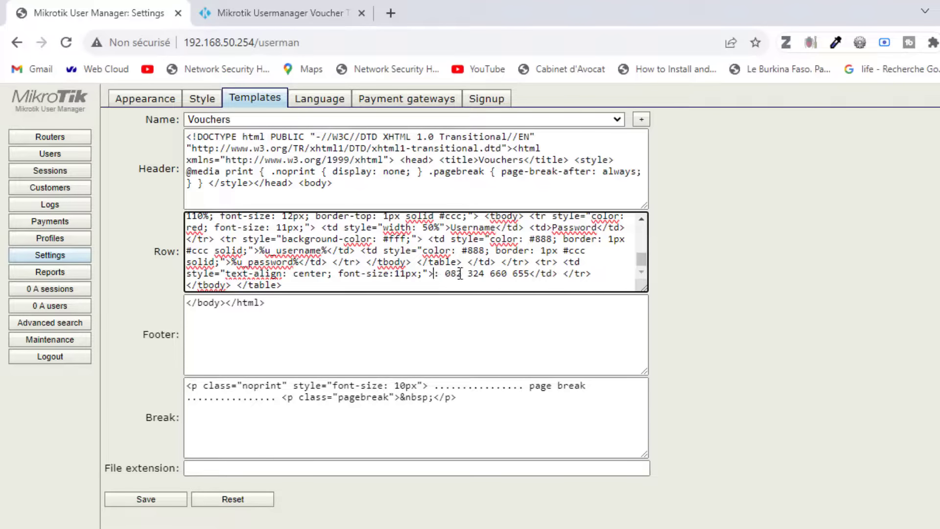
{"action": "type", "text": "Email"}
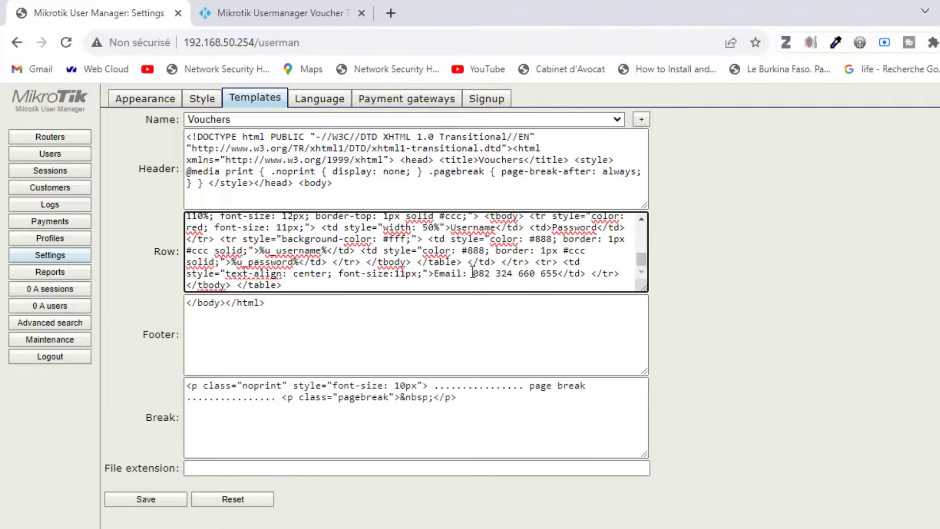
{"action": "left_click_drag", "start_coordinate": [473, 272], "coordinate": [553, 272]}
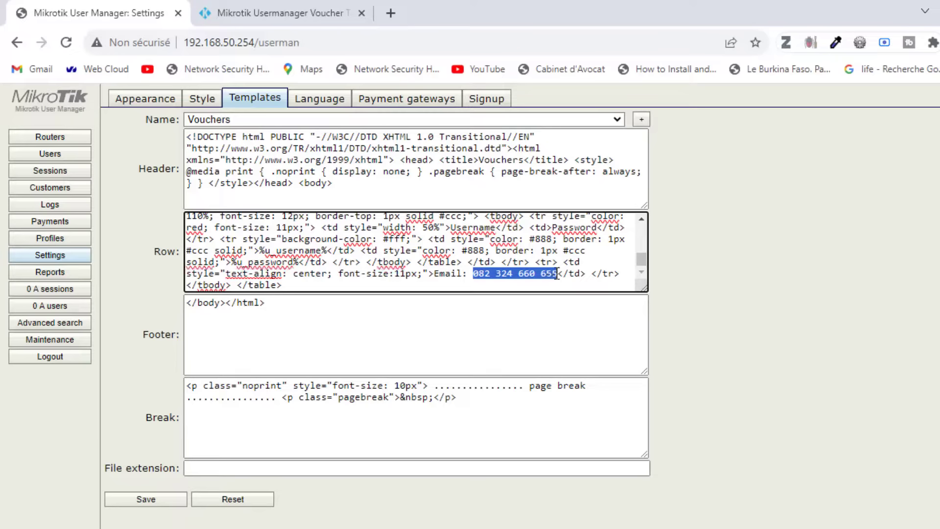
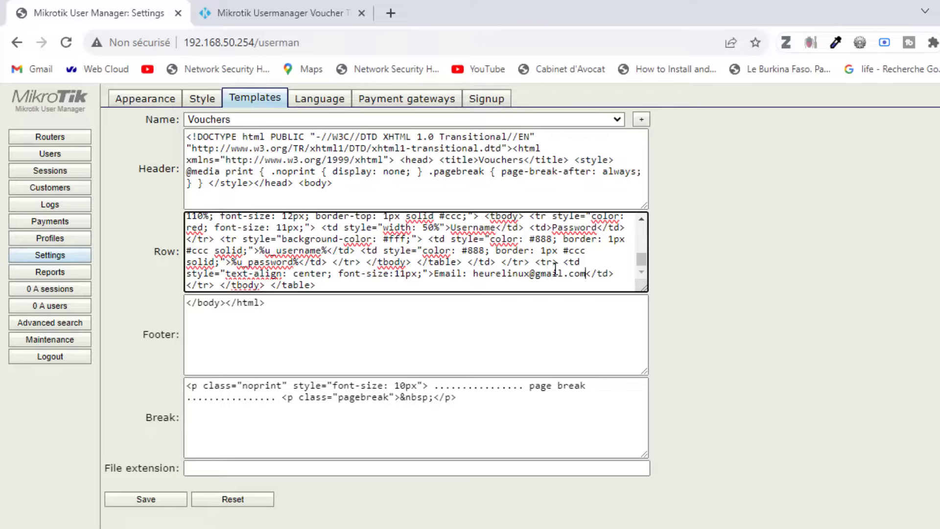
Save the RICH WIFI ZONE template and generate vouchers for the checked users.
{"action": "left_click", "coordinate": [146, 500]}
{"action": "left_click", "coordinate": [53, 157]}
{"action": "mouse_move", "coordinate": [212, 103]}
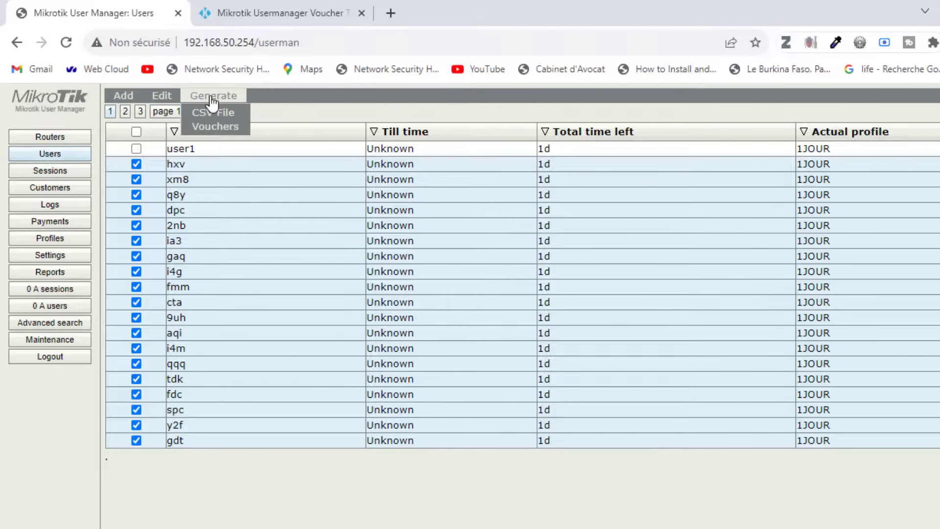
{"action": "left_click", "coordinate": [224, 126]}
{"action": "left_click", "coordinate": [549, 355]}
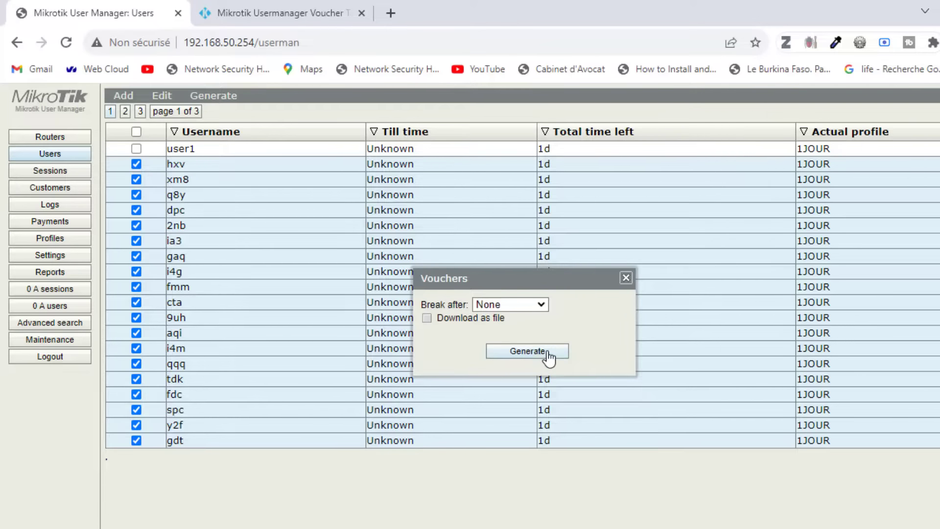
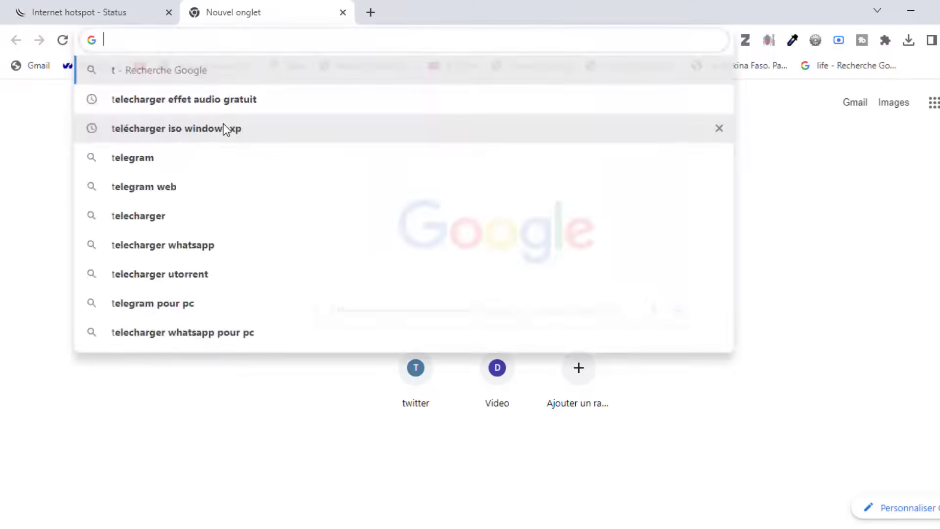
Search Google in a new tab for 'télécharger microtik hotspot template'.
{"action": "key", "text": "BackSpace"}
{"action": "type", "text": "té"}
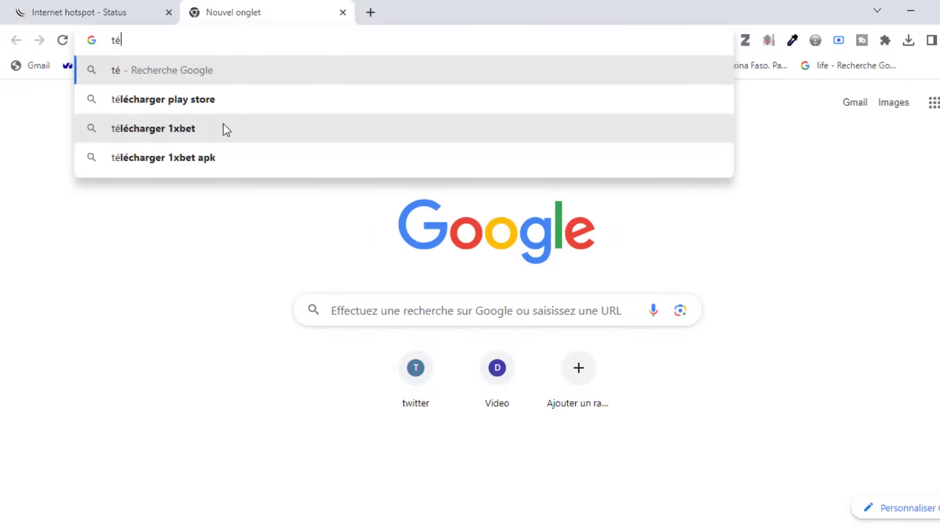
{"action": "type", "text": "lécharger "}
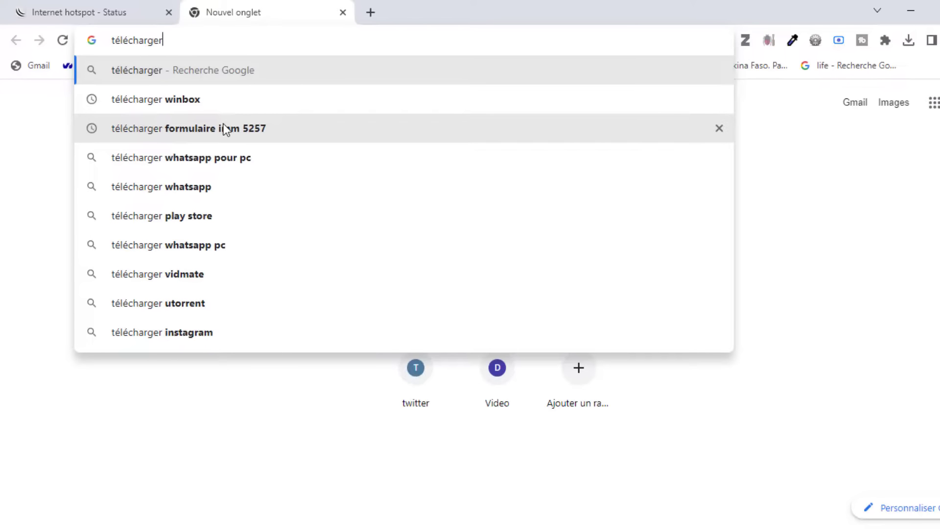
{"action": "type", "text": "m"}
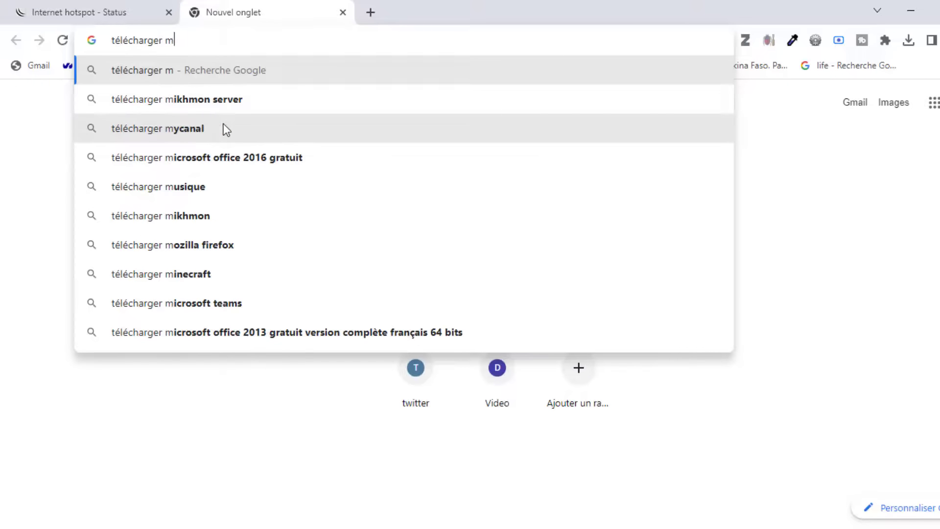
{"action": "type", "text": "icrotik "}
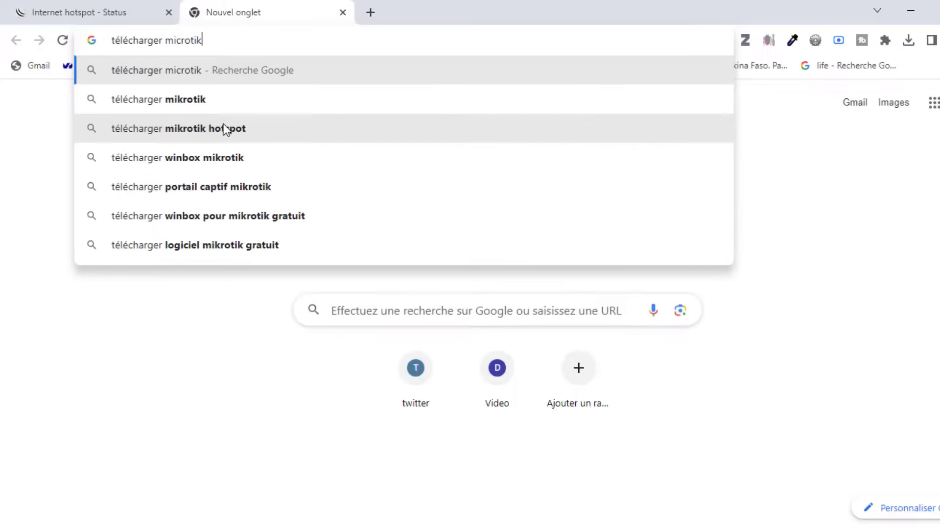
{"action": "type", "text": "ho"}
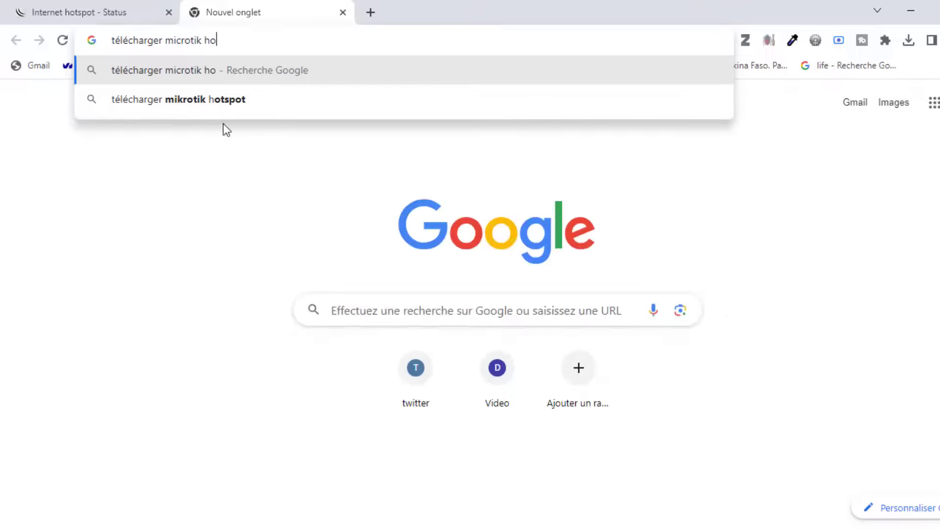
{"action": "type", "text": "tspot"}
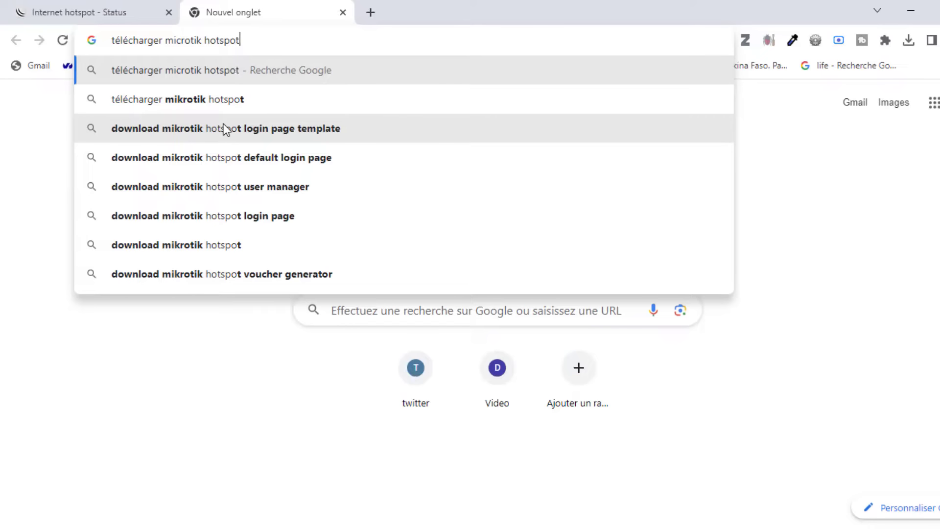
{"action": "type", "text": " tem"}
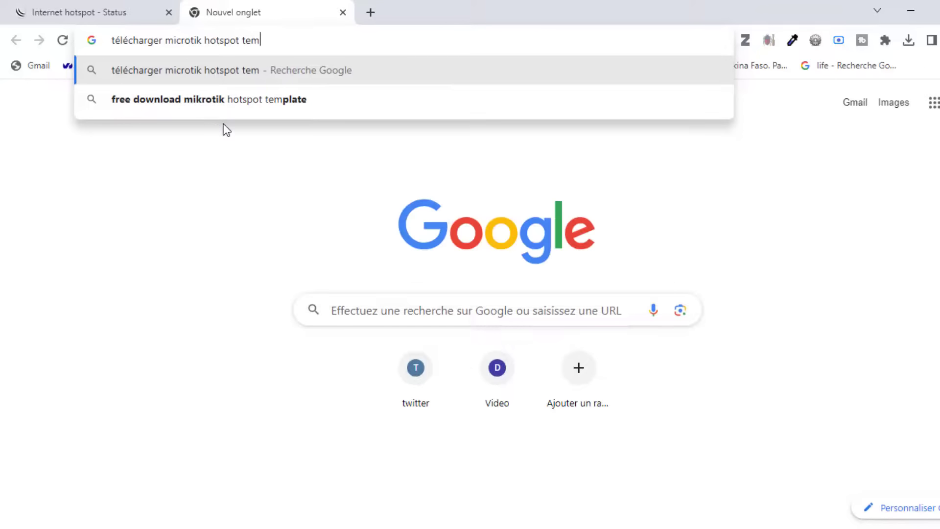
{"action": "type", "text": "plate"}
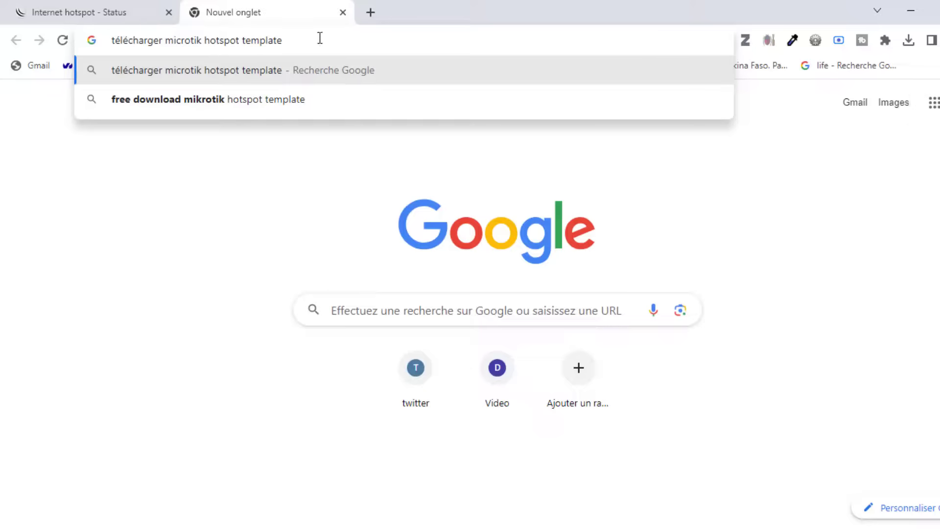
{"action": "key", "text": "Return"}
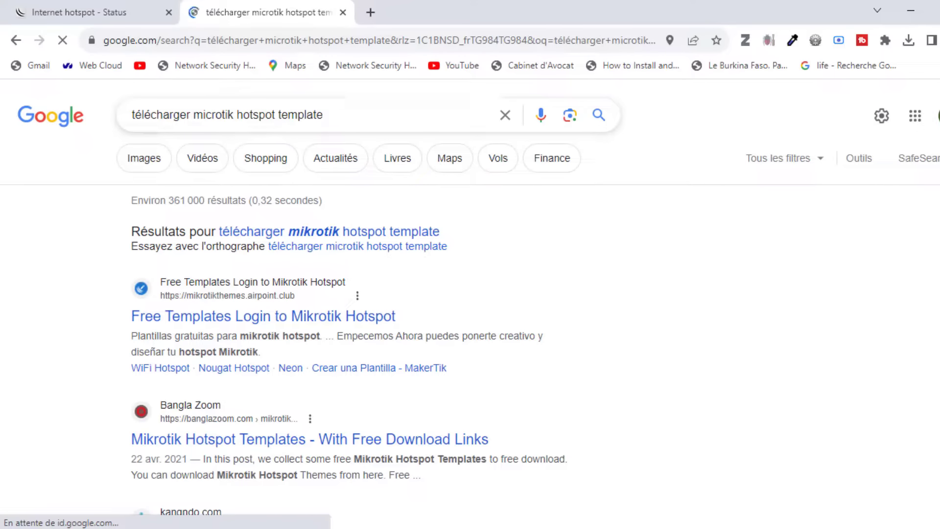
Open the Free Templates Login to Mikrotik Hotspot site and go to the Social_Purple template page.
{"action": "scroll", "coordinate": [436, 215], "scroll_direction": "down", "scroll_amount": 1}
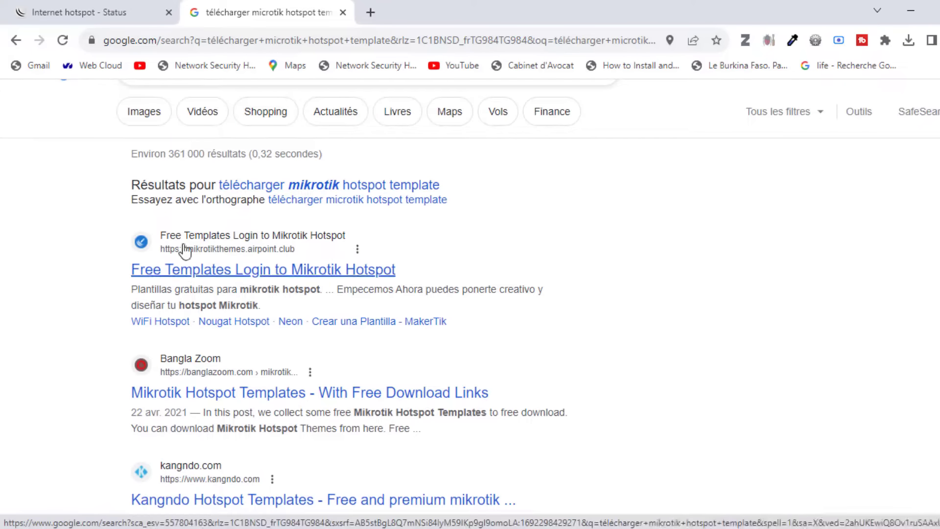
{"action": "left_click", "coordinate": [248, 272]}
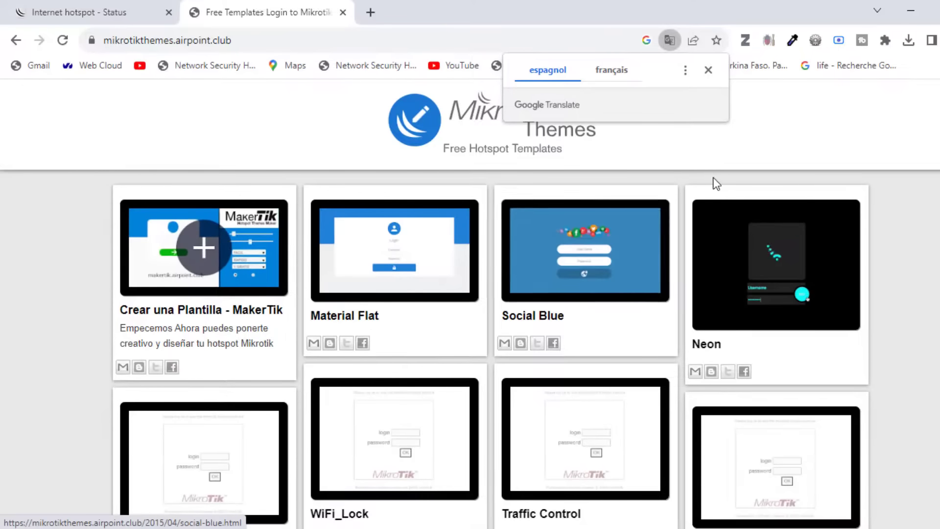
{"action": "scroll", "coordinate": [490, 343], "scroll_direction": "down", "scroll_amount": 10}
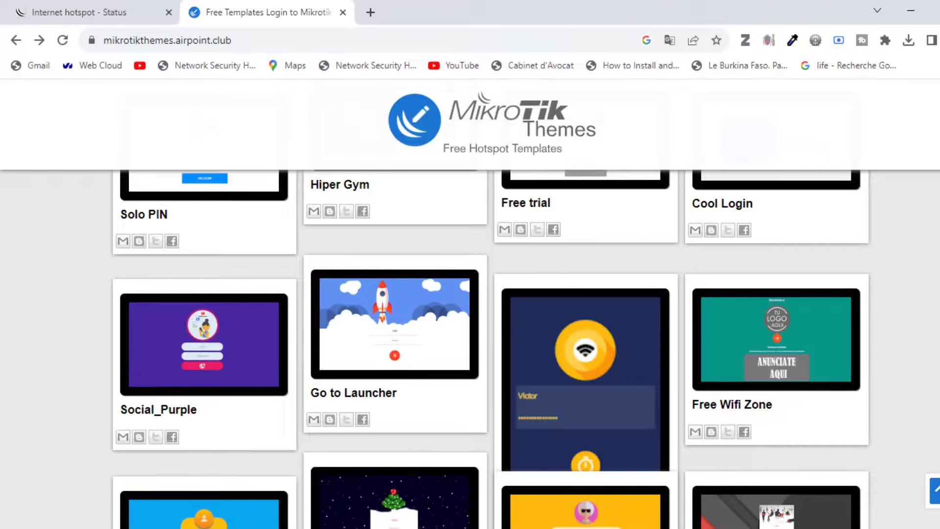
{"action": "scroll", "coordinate": [490, 343], "scroll_direction": "down", "scroll_amount": 2}
{"action": "scroll", "coordinate": [489, 343], "scroll_direction": "up", "scroll_amount": 4}
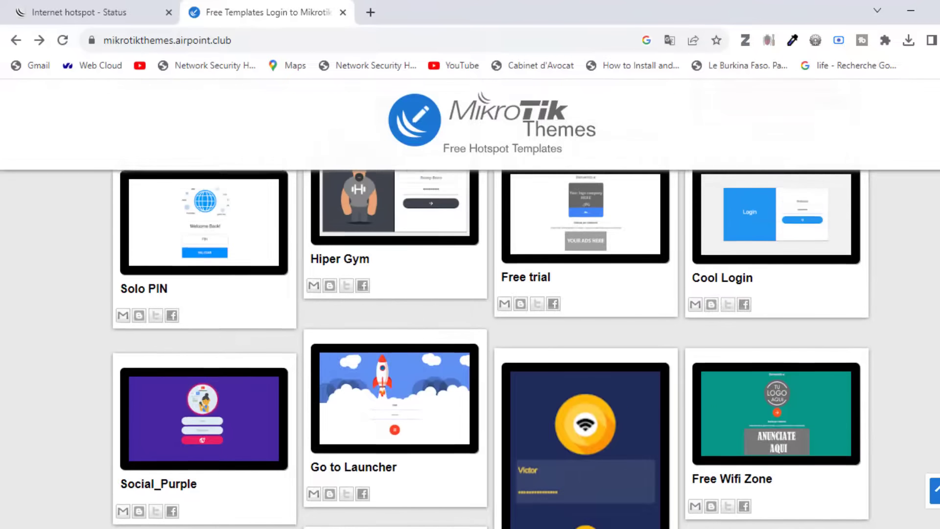
{"action": "scroll", "coordinate": [260, 371], "scroll_direction": "down", "scroll_amount": 1}
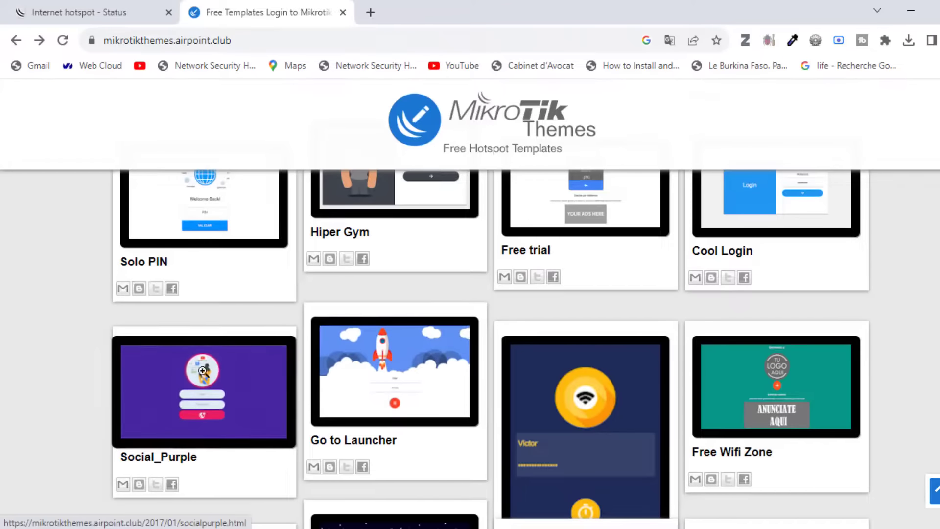
{"action": "left_click", "coordinate": [253, 379]}
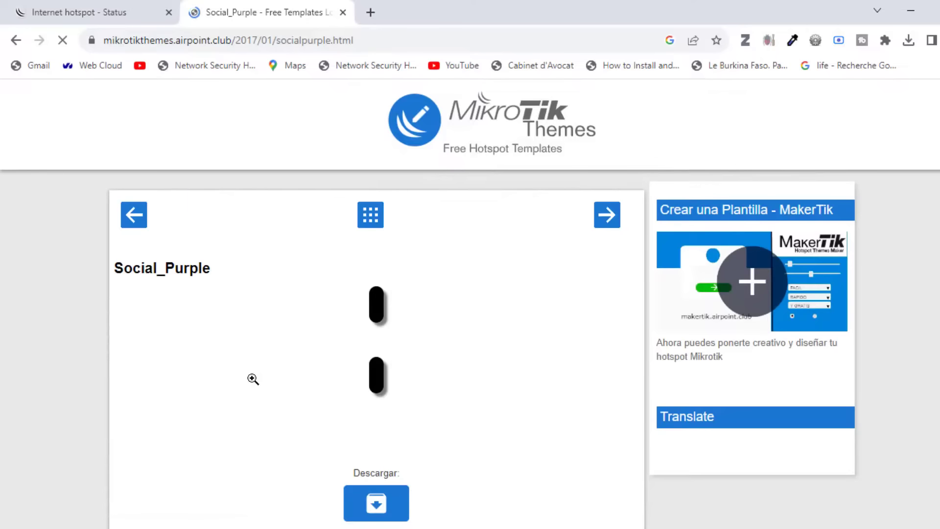
Download the Social_Purple template as Social_purple.zip into Téléchargements and show it in its folder.
{"action": "scroll", "coordinate": [507, 395], "scroll_direction": "down", "scroll_amount": 10}
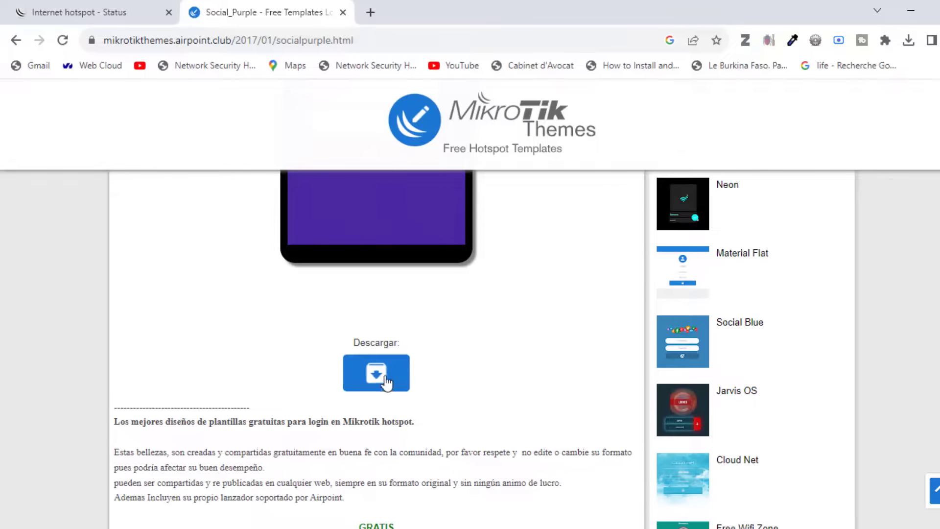
{"action": "left_click", "coordinate": [399, 370]}
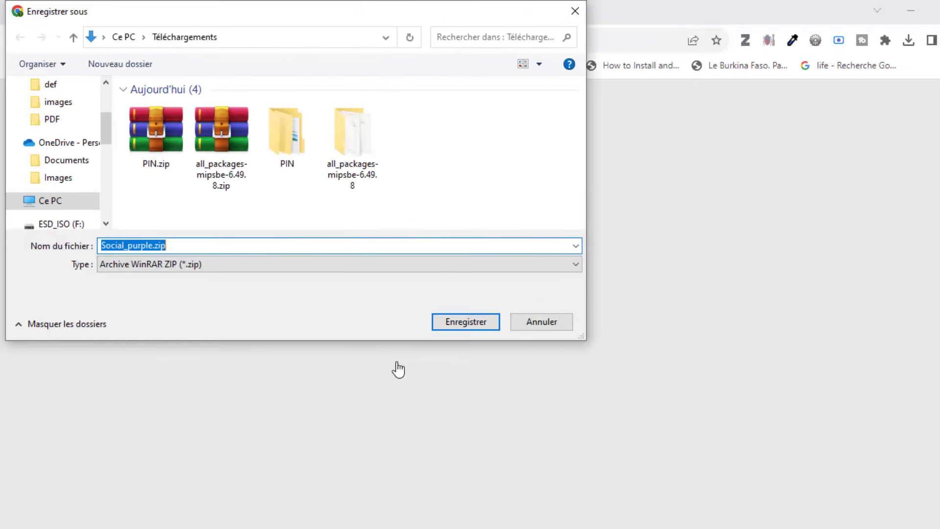
{"action": "left_click", "coordinate": [465, 321]}
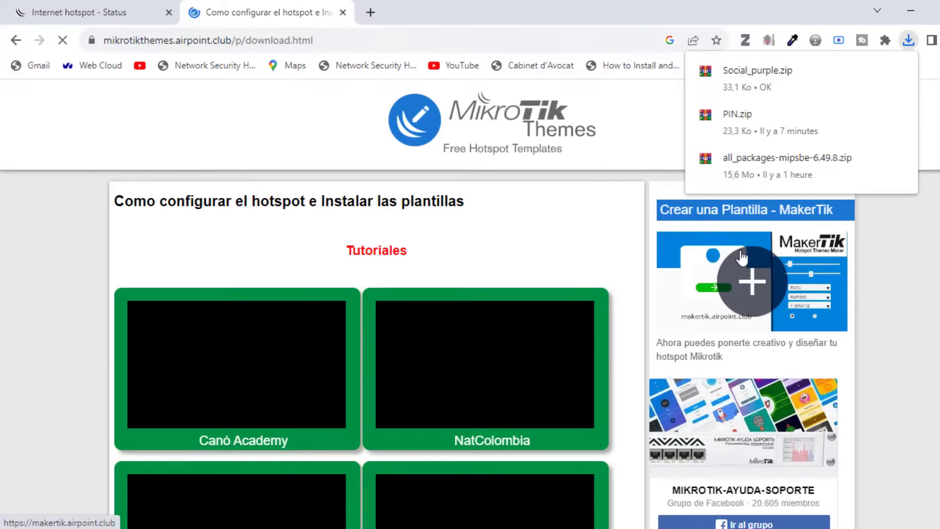
{"action": "left_click", "coordinate": [896, 73]}
Extract Social_purple.zip into a Social_purple folder.
{"action": "right_click", "coordinate": [197, 113]}
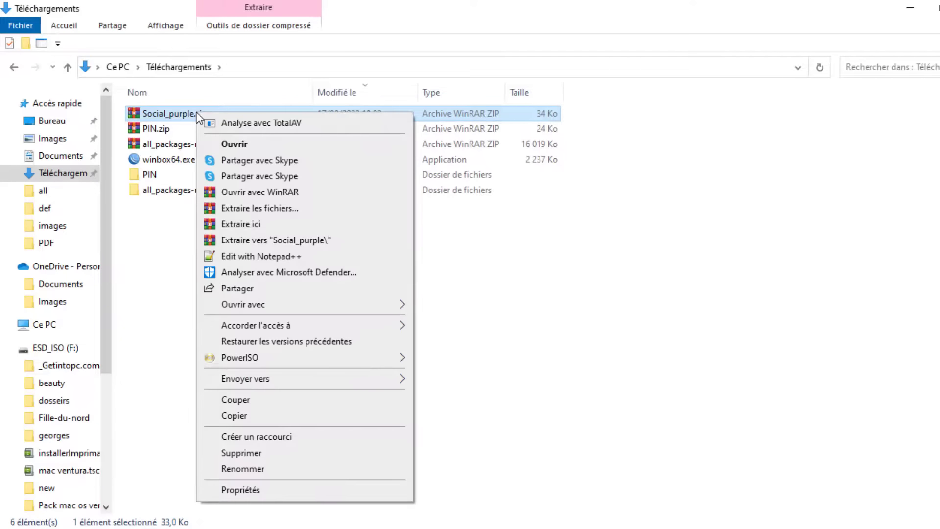
{"action": "left_click", "coordinate": [268, 208]}
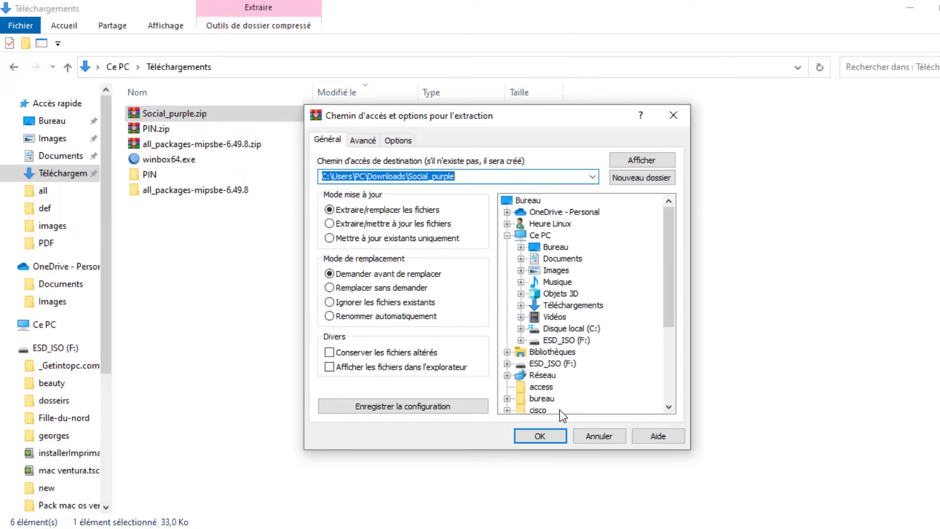
{"action": "left_click", "coordinate": [550, 435]}
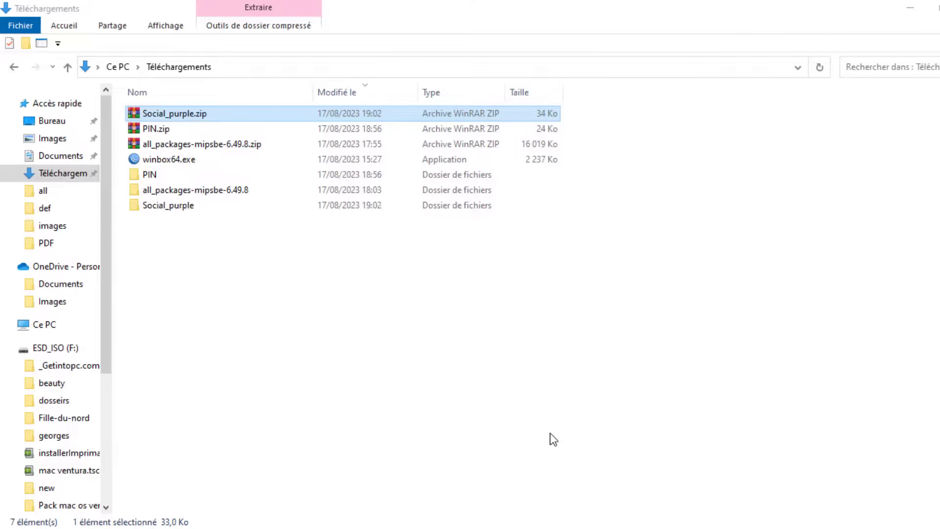
Browse into Social_purple's hotspot folder to check its files, then return to Téléchargements.
{"action": "double_click", "coordinate": [201, 210]}
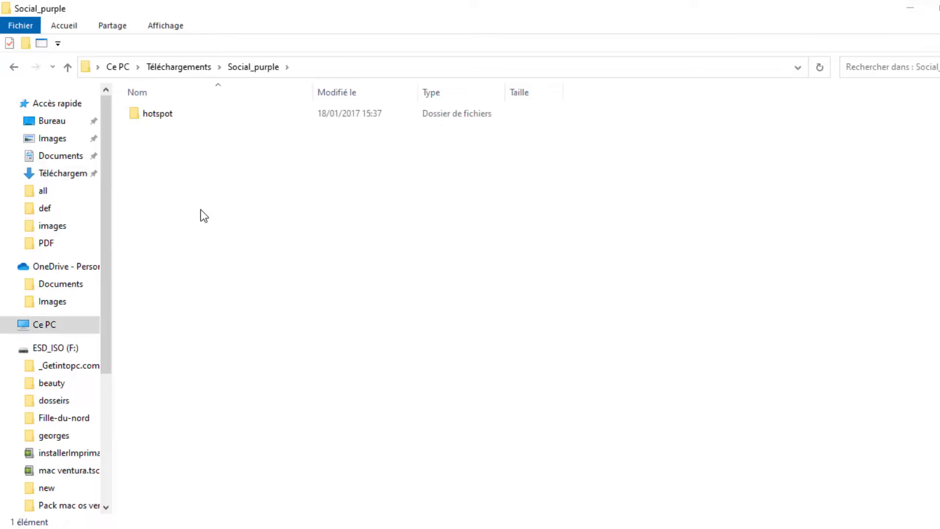
{"action": "double_click", "coordinate": [168, 119]}
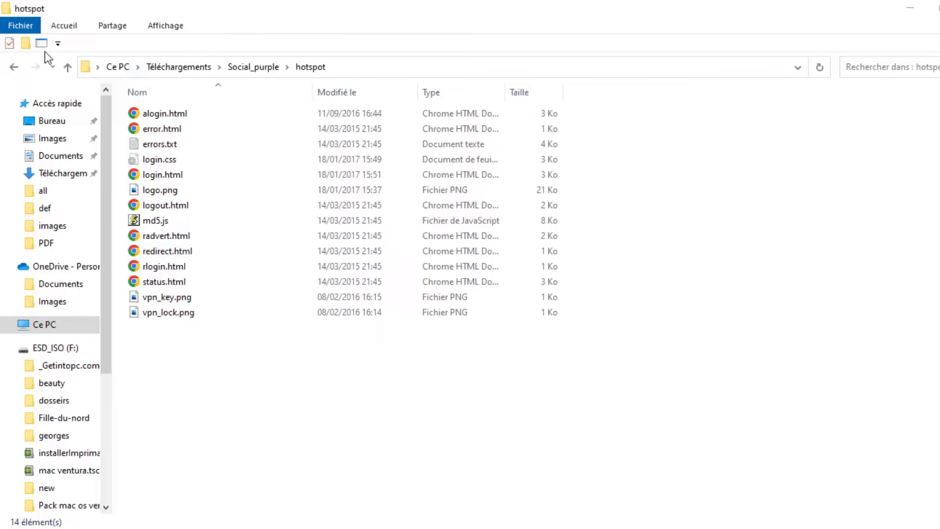
{"action": "left_click", "coordinate": [14, 67]}
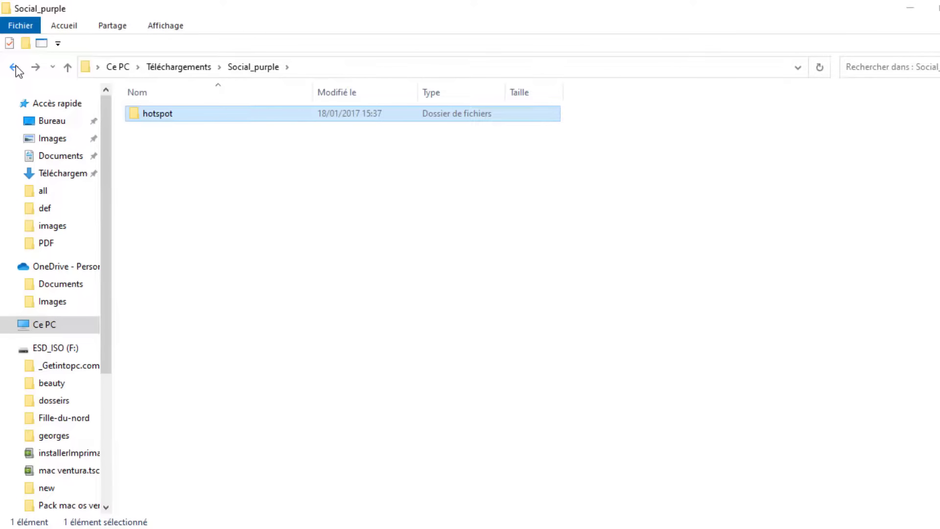
{"action": "left_click", "coordinate": [15, 65]}
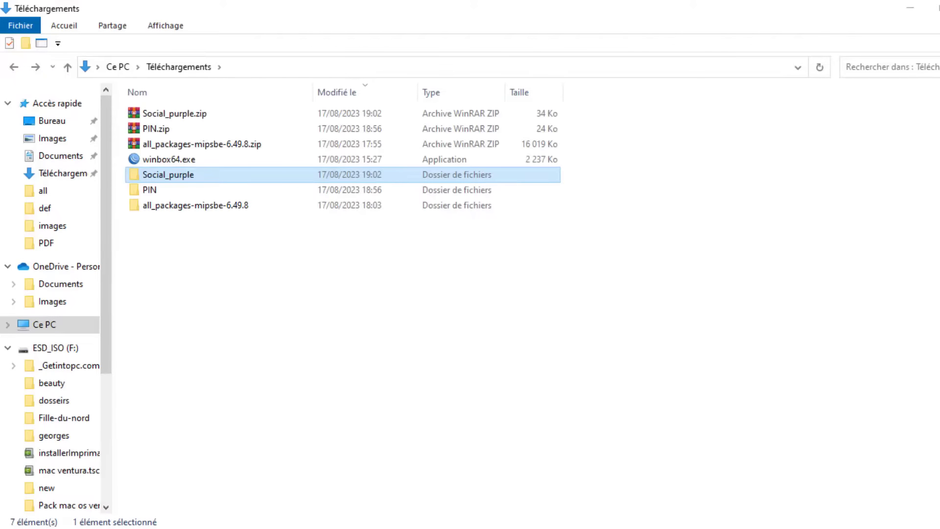
{"action": "key", "text": "super"}
Launch Sublime Text 3, add the Social_purple folder to it and expand hotspot.
{"action": "type", "text": "subl"}
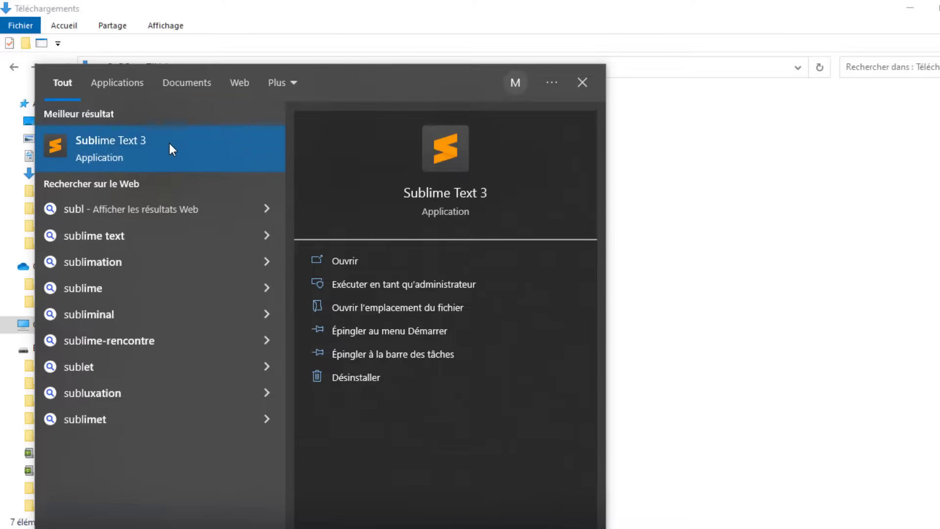
{"action": "left_click", "coordinate": [168, 141]}
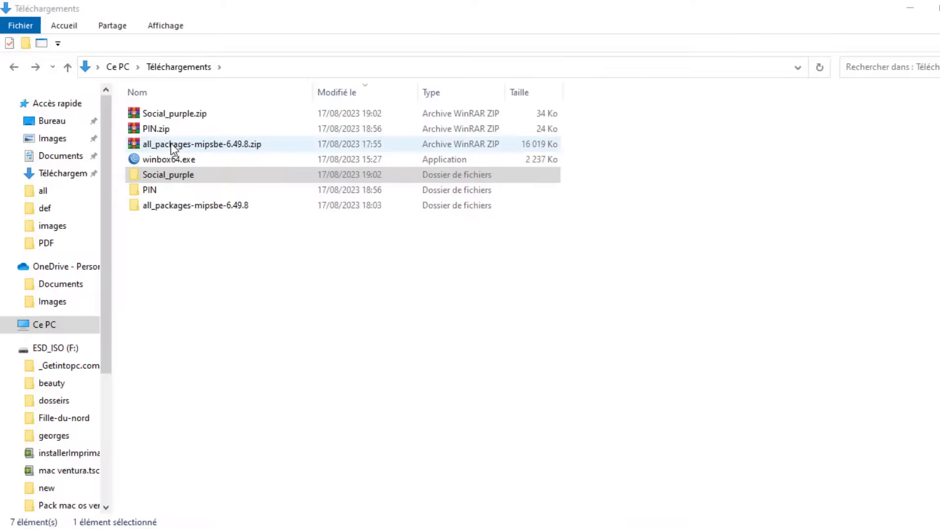
{"action": "key", "text": "alt+Tab"}
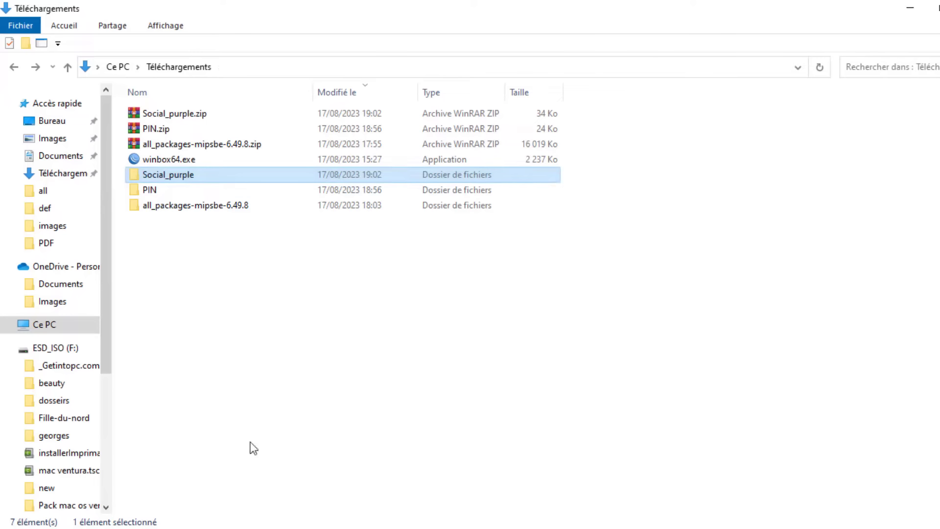
{"action": "left_click_drag", "start_coordinate": [214, 174], "coordinate": [346, 282]}
{"action": "left_click_drag", "start_coordinate": [219, 183], "coordinate": [218, 183]}
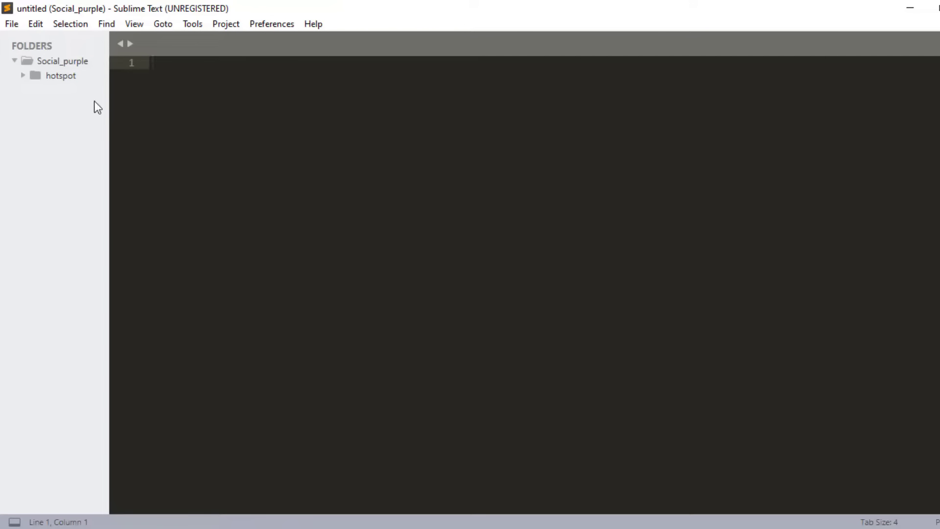
{"action": "left_click", "coordinate": [56, 77]}
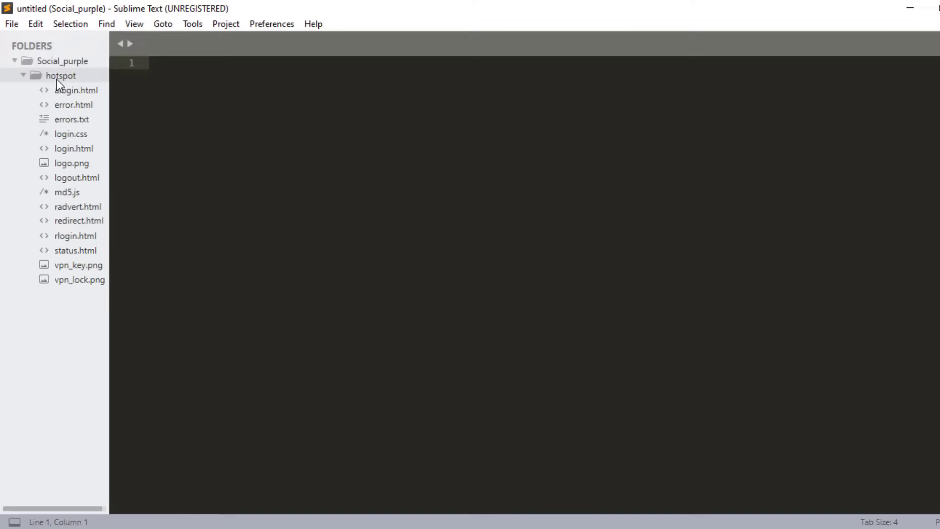
In login.html, replace the User and Password placeholders with 'Nom d'utilisateur' and 'Mot de passe', then save.
{"action": "left_click", "coordinate": [75, 149]}
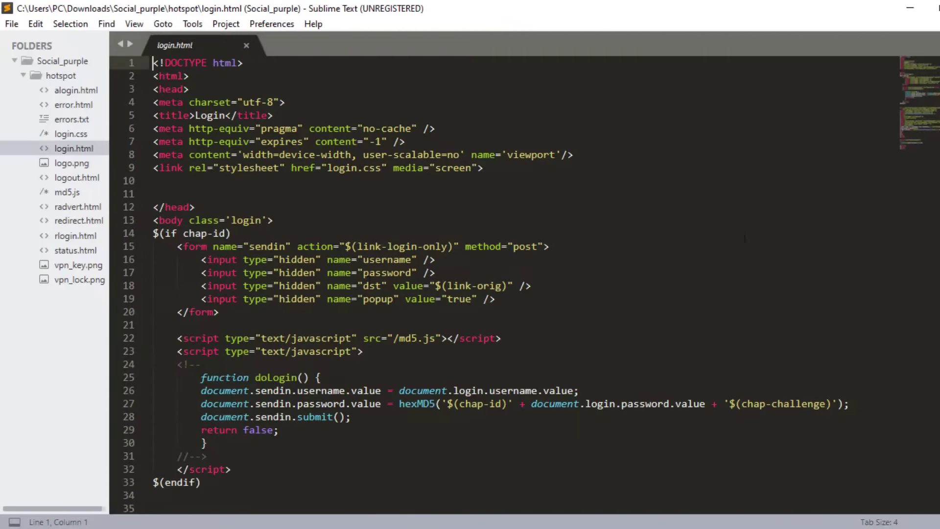
{"action": "scroll", "coordinate": [500, 284], "scroll_direction": "down", "scroll_amount": 7}
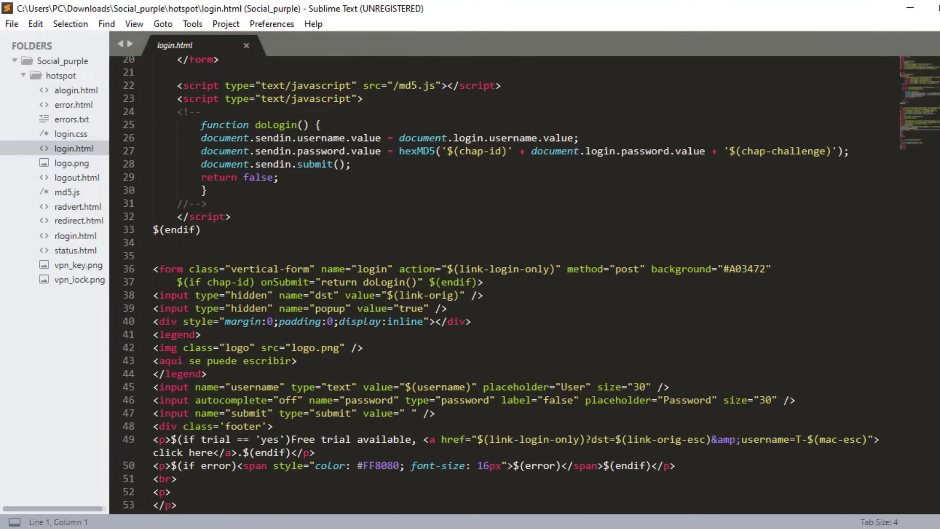
{"action": "scroll", "coordinate": [575, 290], "scroll_direction": "down", "scroll_amount": 2}
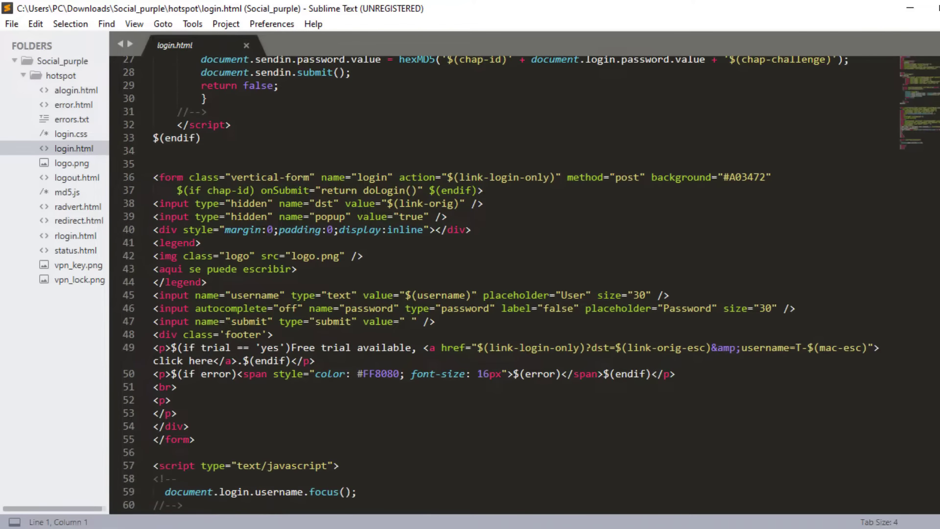
{"action": "double_click", "coordinate": [573, 295]}
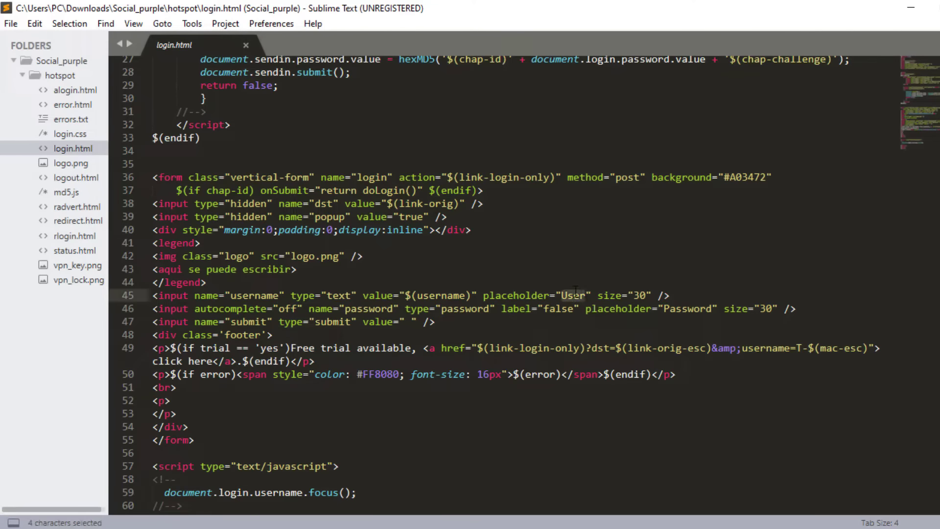
{"action": "type", "text": "Nom"}
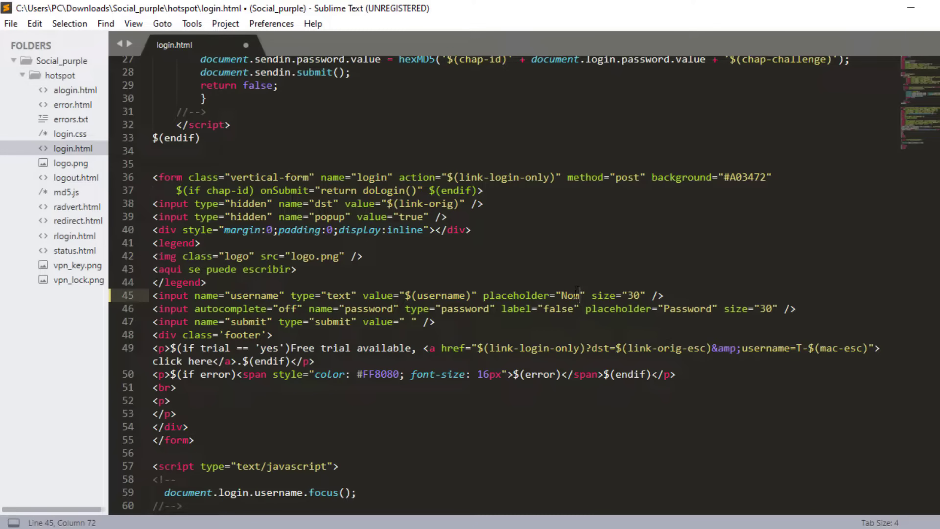
{"action": "type", "text": " d'ut"}
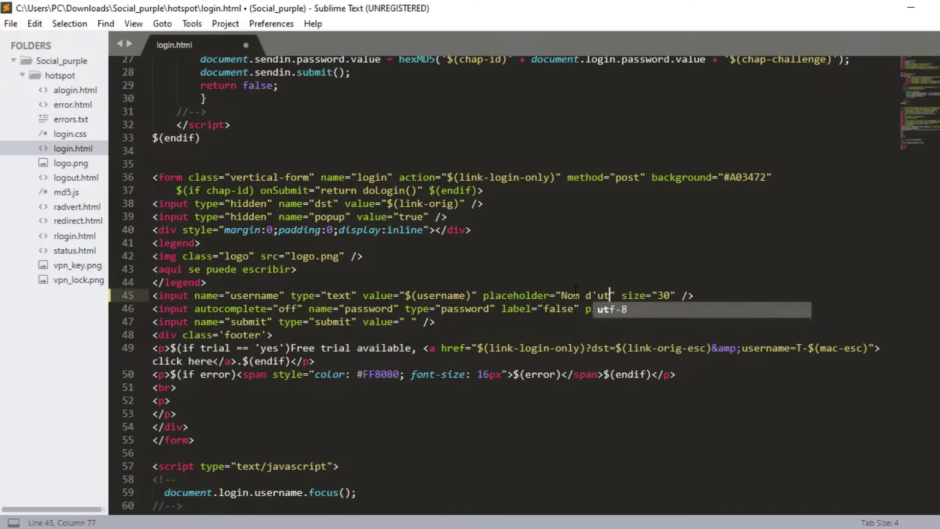
{"action": "type", "text": "ilisateur"}
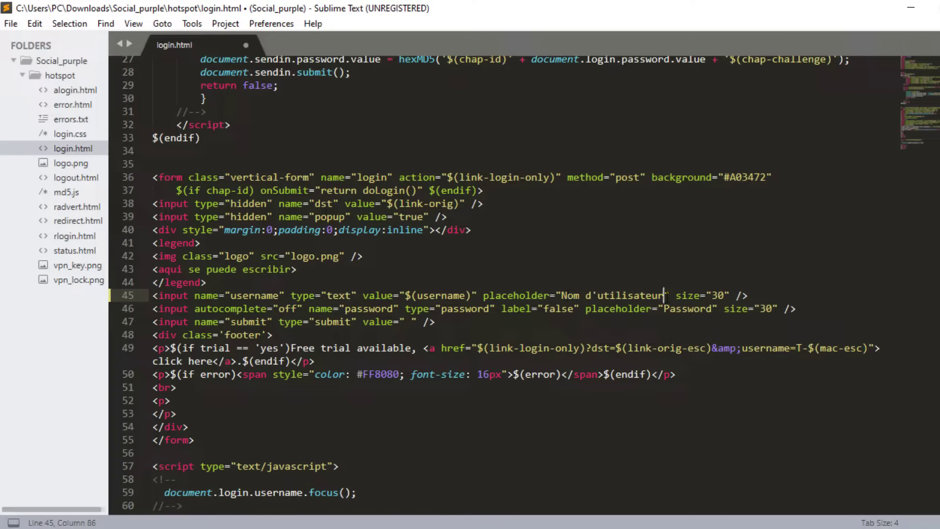
{"action": "double_click", "coordinate": [682, 309]}
{"action": "type", "text": "Mot de pas"}
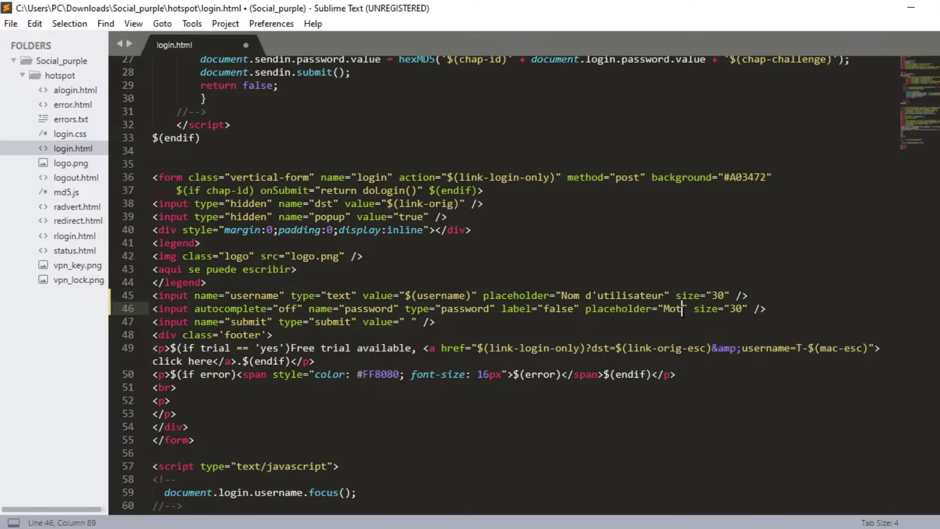
{"action": "type", "text": "se"}
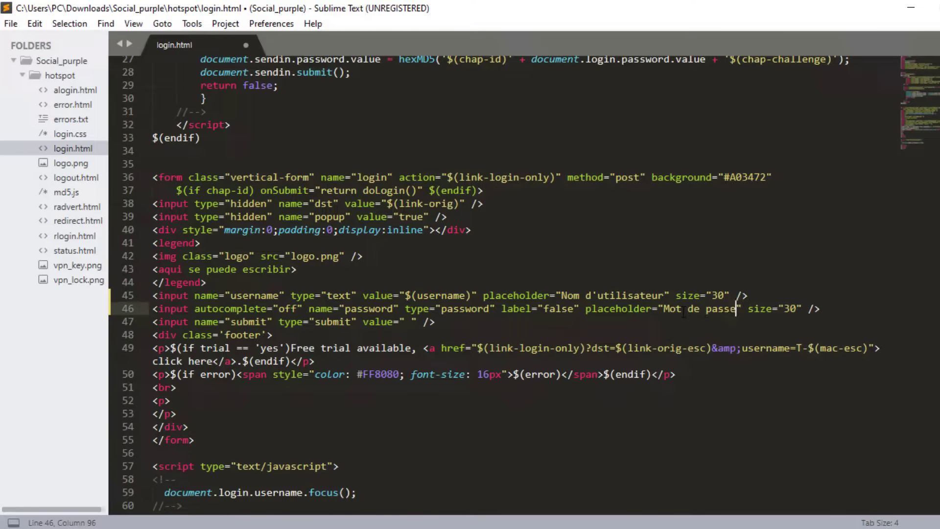
{"action": "key", "text": "ctrl+s"}
{"action": "double_click", "coordinate": [168, 256]}
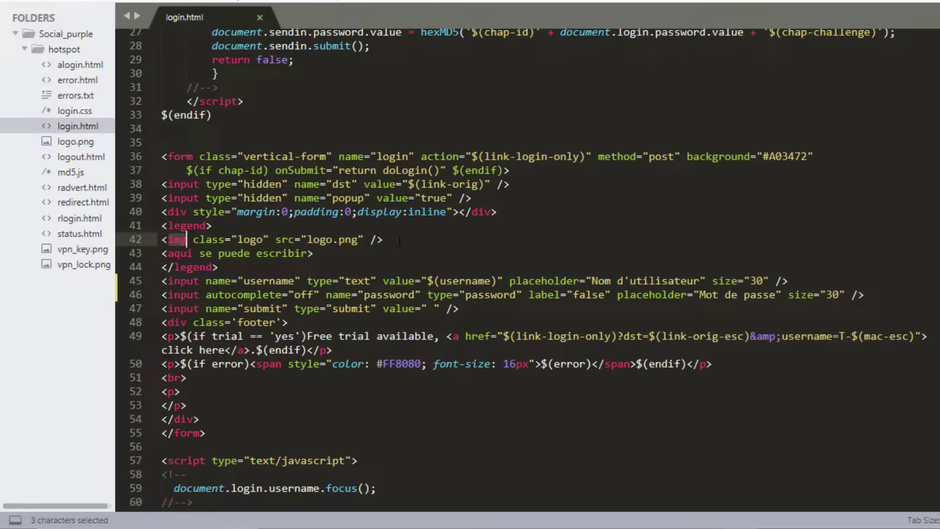
Add an <h1>RICH WIFI ZONE</h1> heading below the logo line and save login.html.
{"action": "left_click", "coordinate": [399, 241]}
{"action": "key", "text": "Return"}
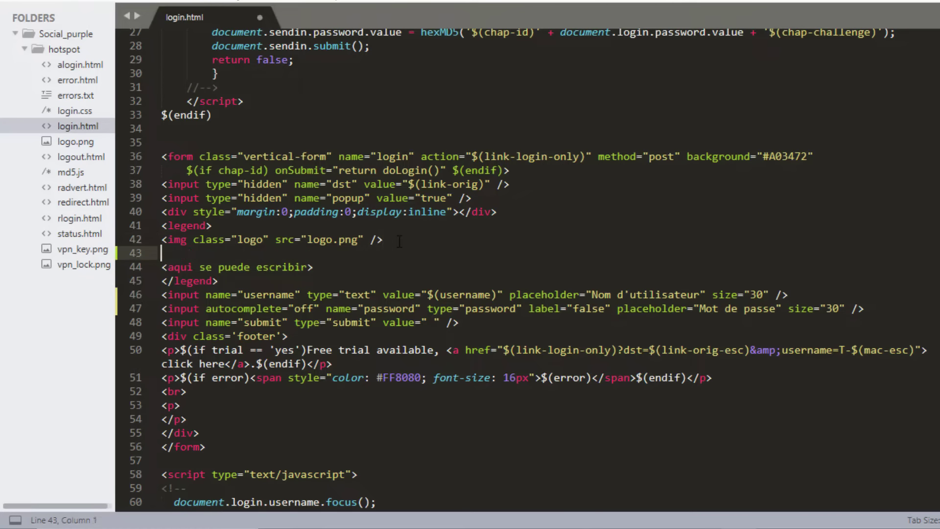
{"action": "type", "text": "<h1>"}
{"action": "type", "text": "</"}
{"action": "key", "text": "Left"}
{"action": "key", "text": "Left"}
{"action": "key", "text": "Left"}
{"action": "key", "text": "Left"}
{"action": "key", "text": "Left"}
{"action": "type", "text": "RICH "}
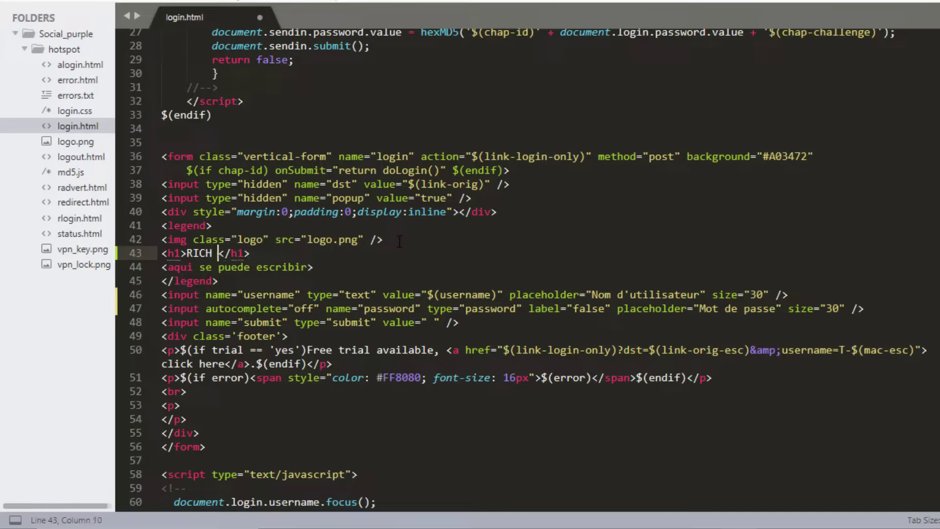
{"action": "type", "text": "WIFI ZO"}
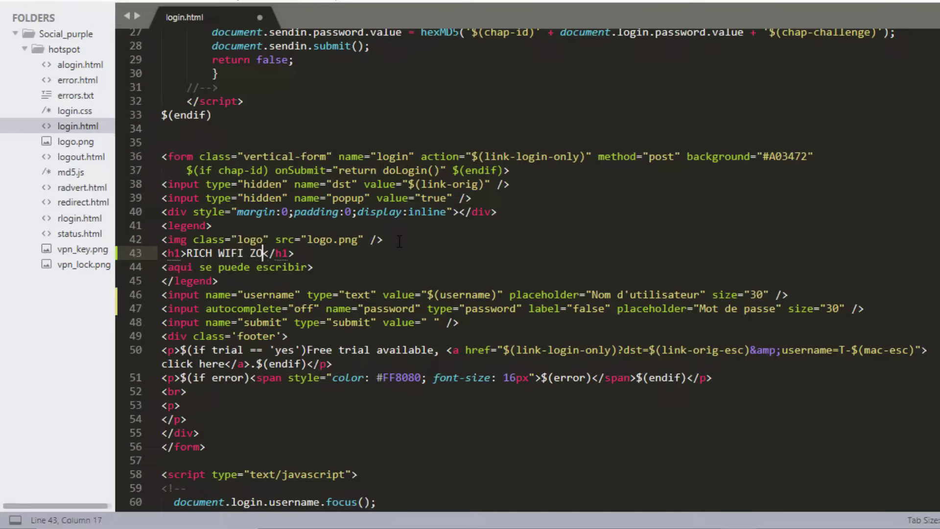
{"action": "type", "text": "NE"}
{"action": "key", "text": "ctrl+s"}
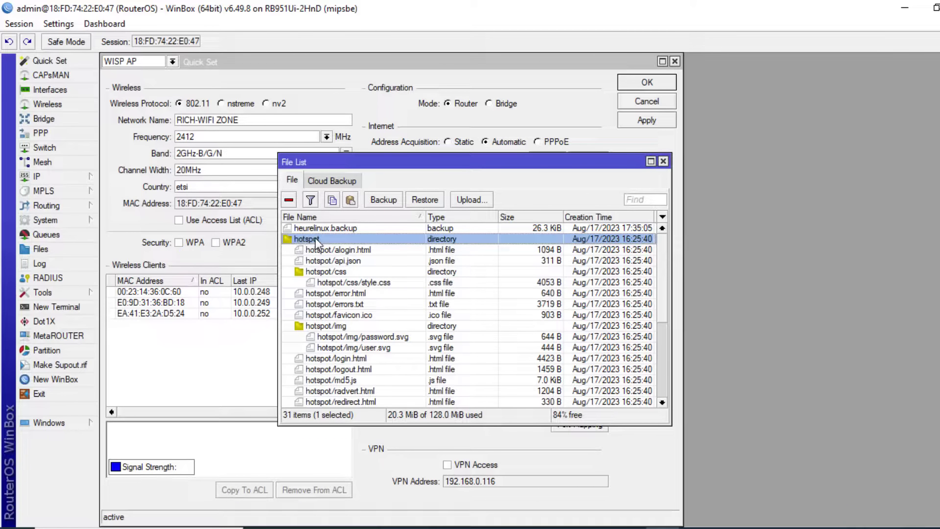
Download the router's existing hotspot directory to the Bureau as a backup.
{"action": "left_click", "coordinate": [318, 250]}
{"action": "right_click", "coordinate": [313, 235]}
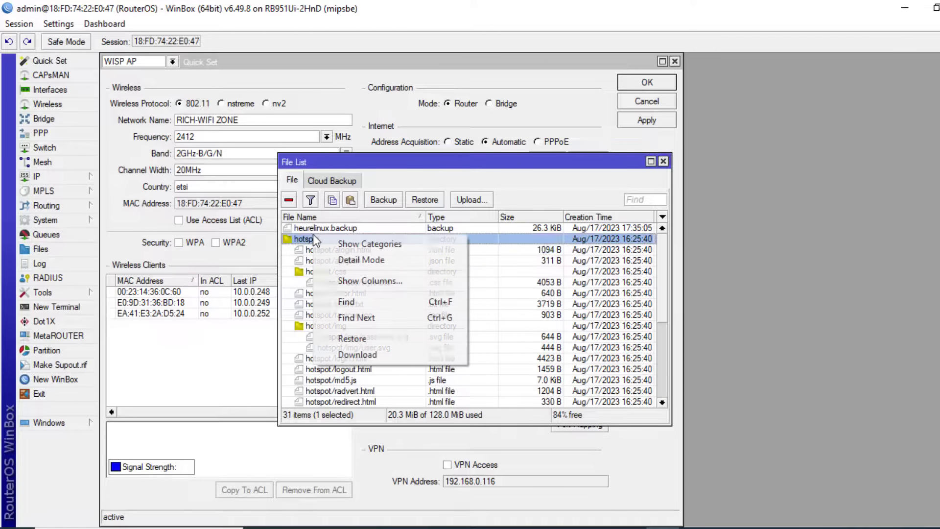
{"action": "left_click", "coordinate": [364, 355]}
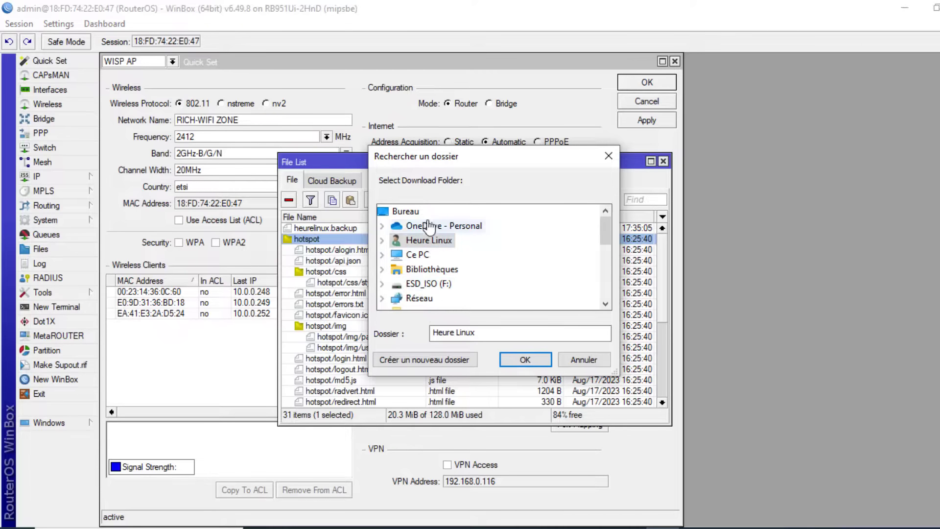
{"action": "left_click", "coordinate": [404, 212]}
{"action": "left_click", "coordinate": [525, 359]}
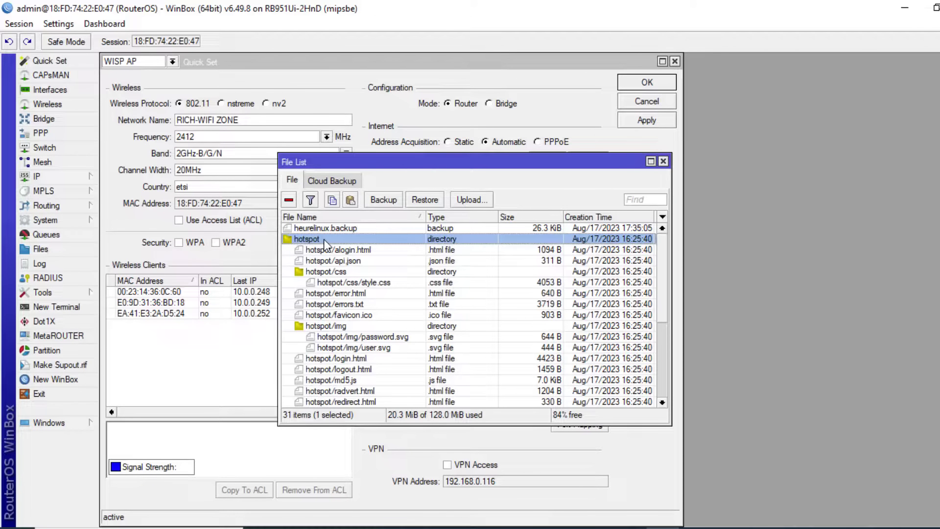
Delete the old hotspot directory from the router and snap File Explorer beside WinBox.
{"action": "left_click", "coordinate": [293, 201]}
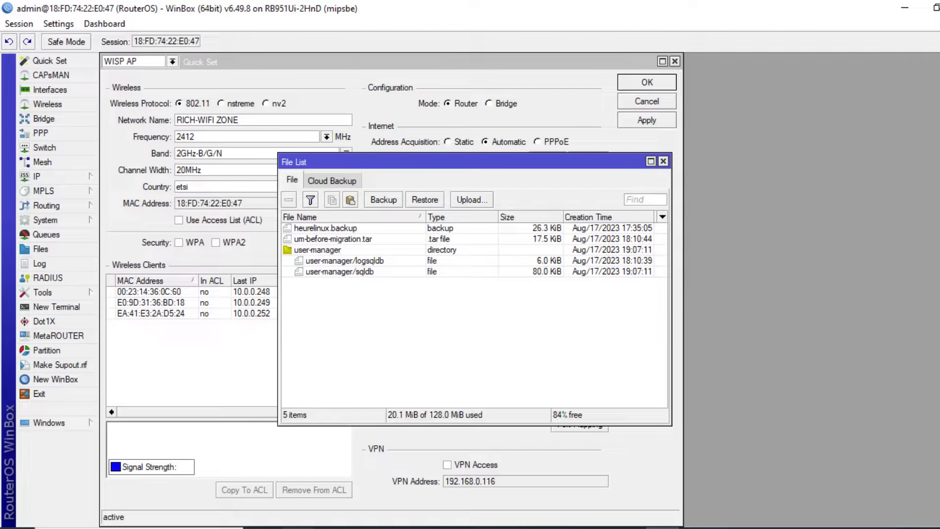
{"action": "key", "text": "alt+Tab"}
{"action": "key", "text": "super+Left"}
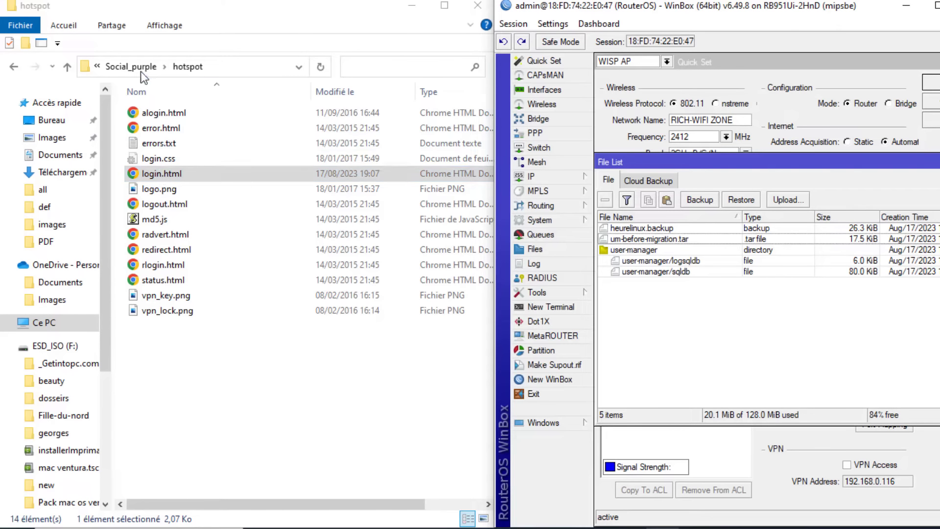
Copy the Social_purple hotspot folder onto the router, then reboot it and reconnect.
{"action": "left_click", "coordinate": [139, 71]}
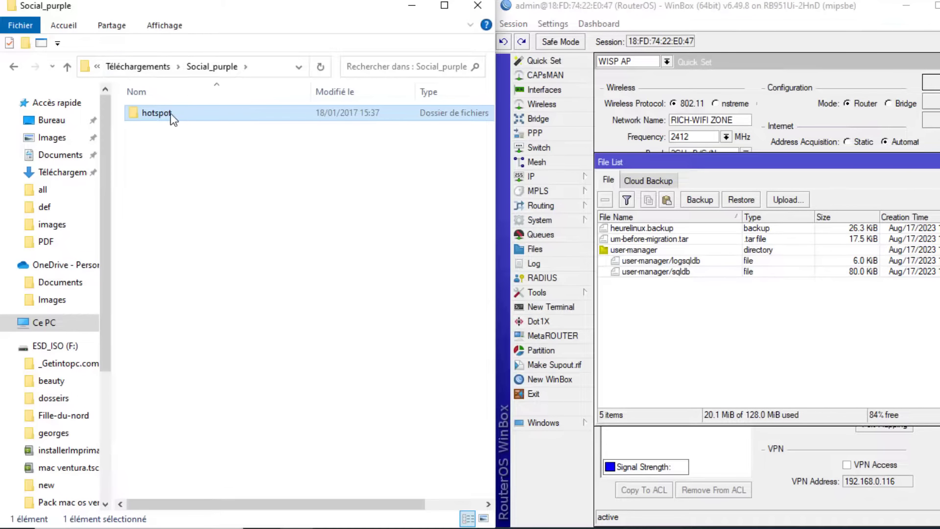
{"action": "left_click_drag", "start_coordinate": [170, 113], "coordinate": [694, 335]}
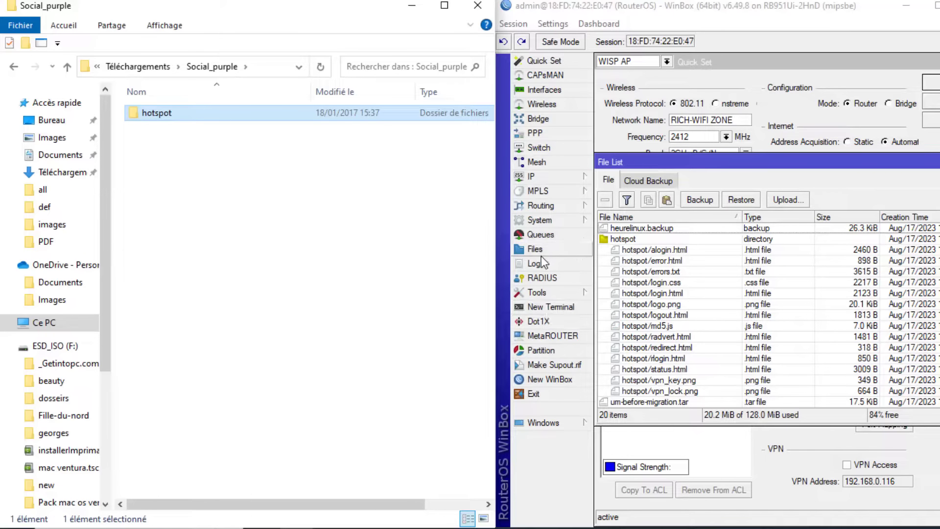
{"action": "left_click", "coordinate": [541, 222]}
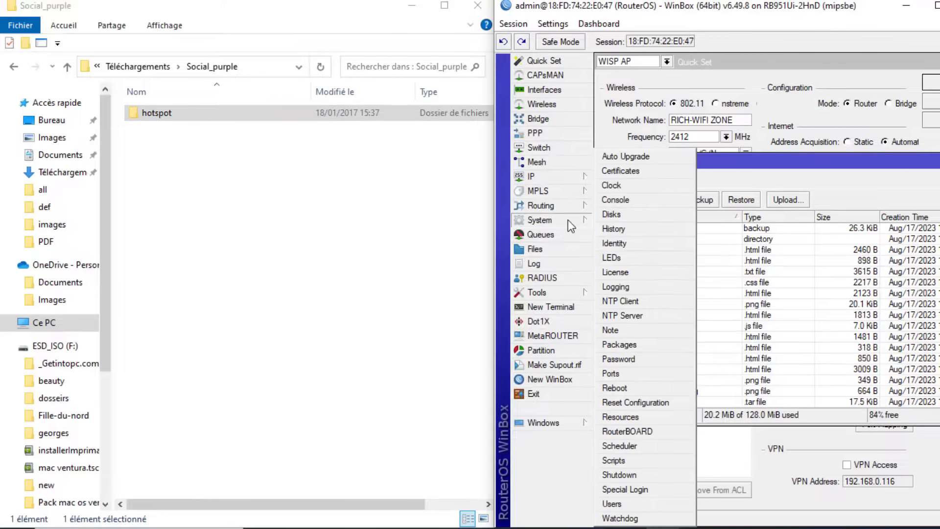
{"action": "left_click", "coordinate": [623, 389]}
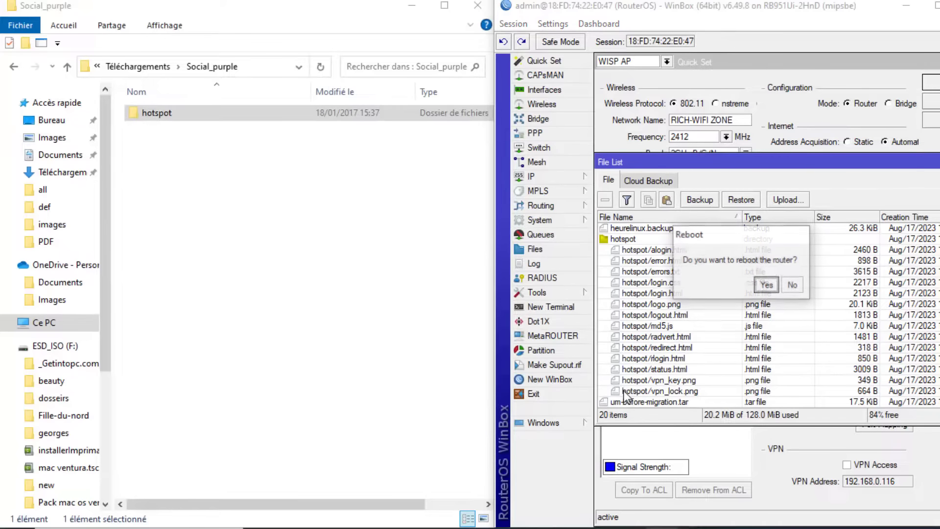
{"action": "left_click", "coordinate": [766, 284]}
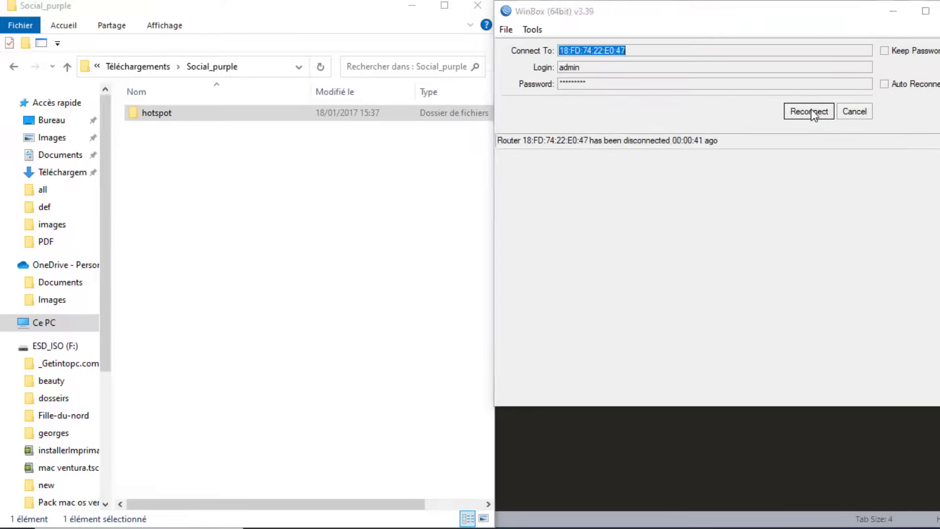
{"action": "left_click", "coordinate": [810, 109]}
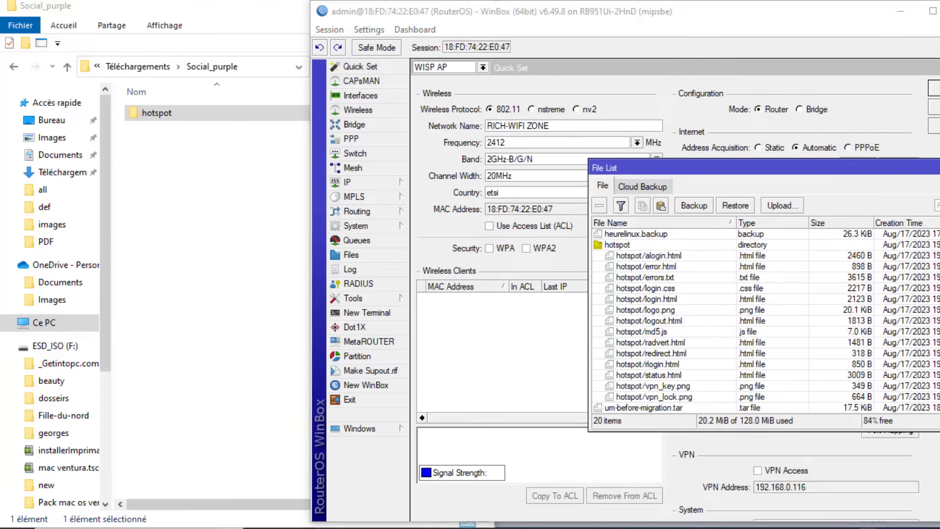
Connect the PC to the RICH-WIFI ZONE Wi-Fi network.
{"action": "left_click", "coordinate": [877, 527]}
{"action": "left_click", "coordinate": [802, 240]}
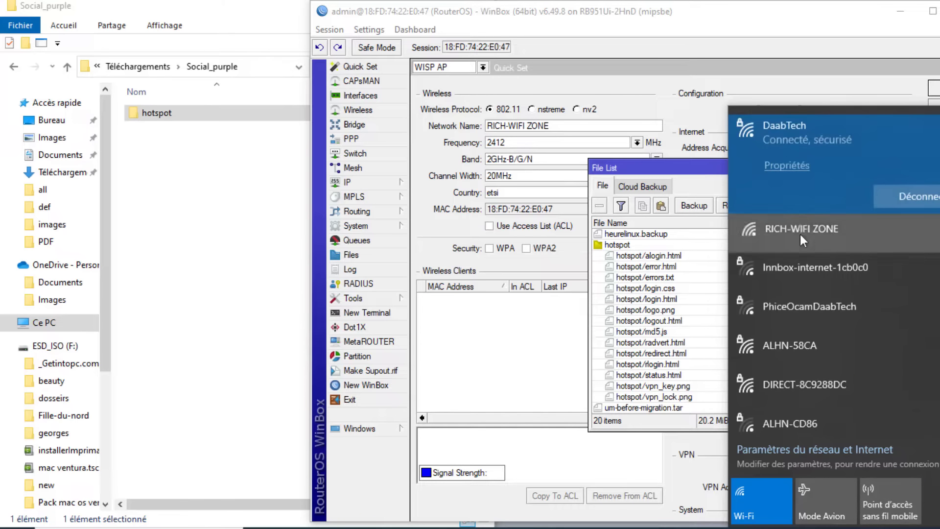
{"action": "left_click", "coordinate": [921, 276]}
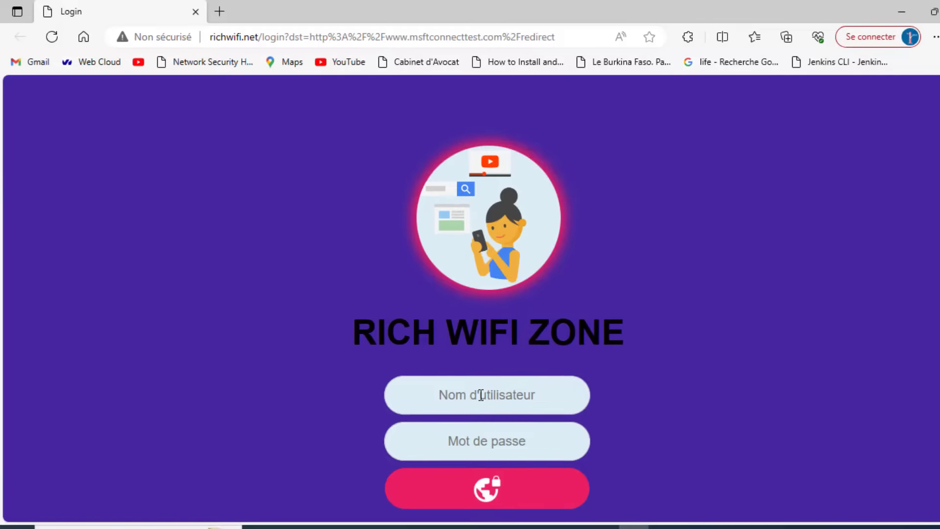
Submit the purple hotspot login page with username admin.
{"action": "left_click", "coordinate": [481, 394]}
{"action": "type", "text": "admin"}
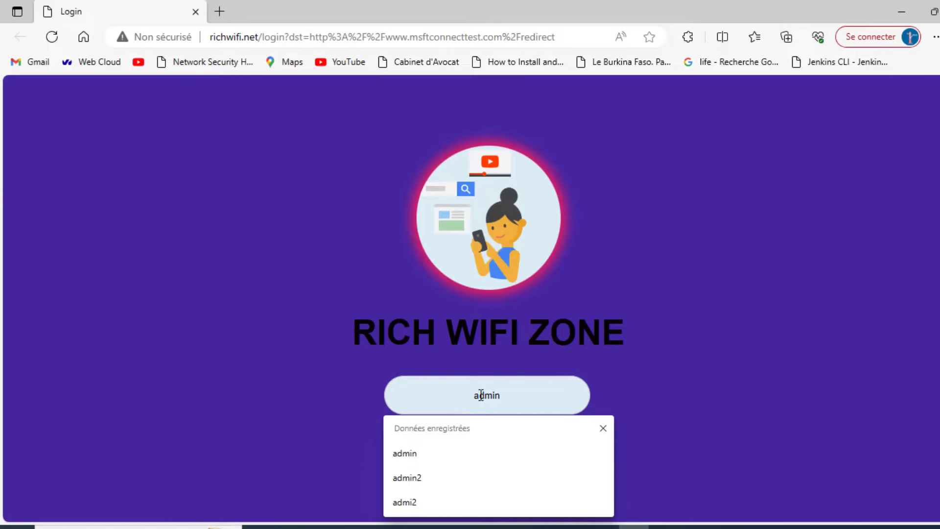
{"action": "left_click", "coordinate": [752, 387]}
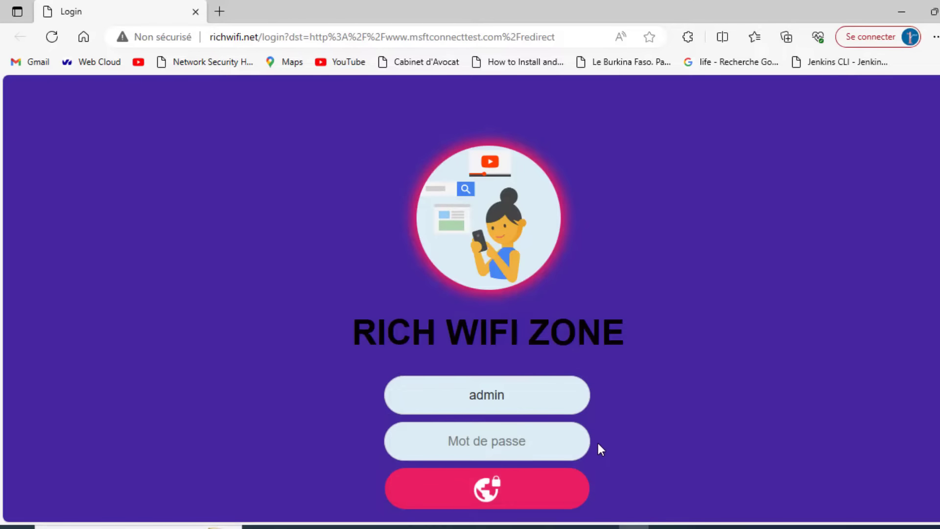
{"action": "left_click", "coordinate": [532, 501]}
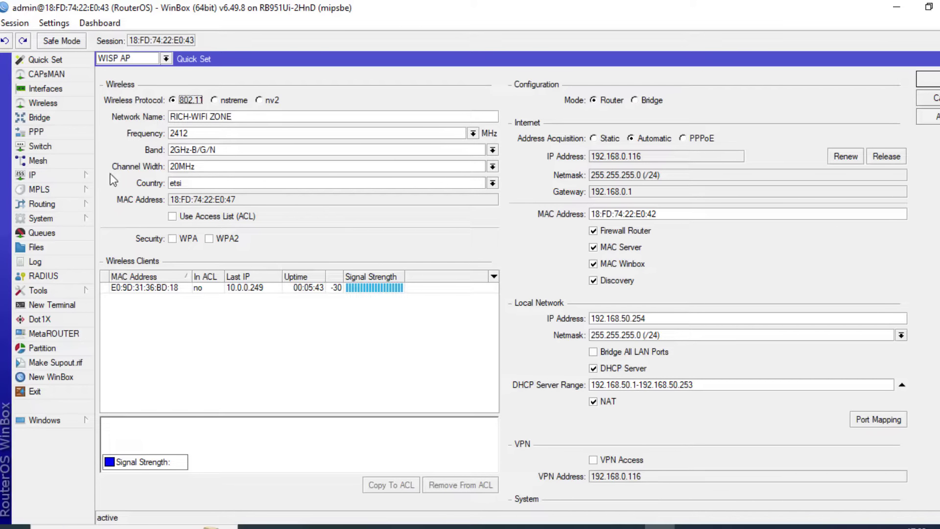
Set a password on the admin user in the hotspot Users list and save it.
{"action": "left_click", "coordinate": [69, 174]}
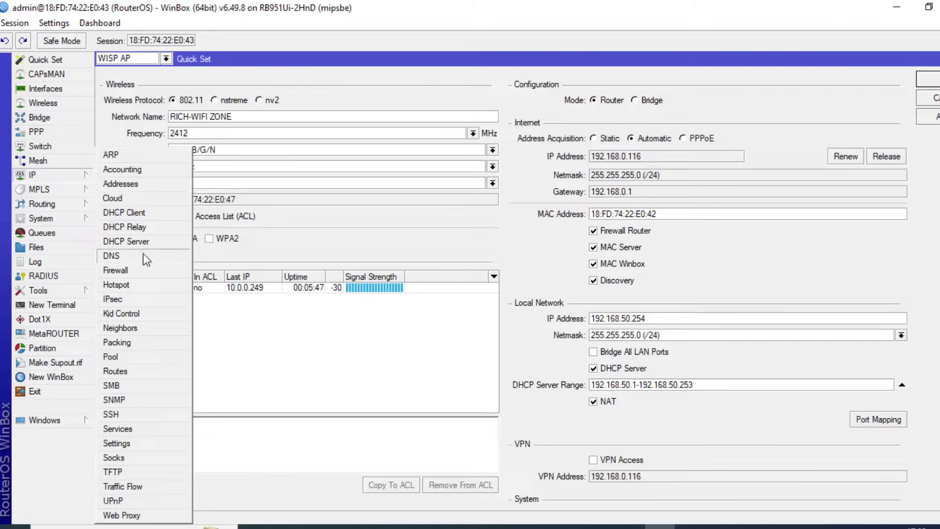
{"action": "left_click", "coordinate": [139, 287]}
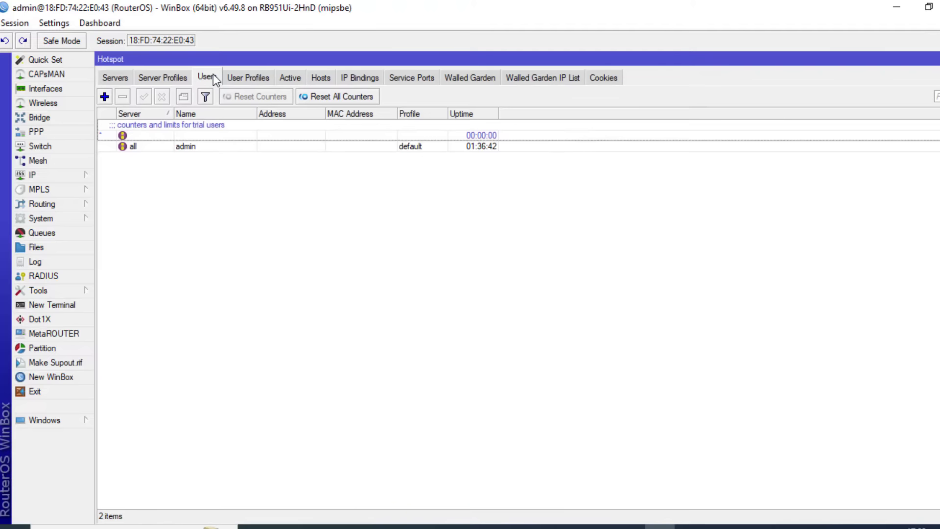
{"action": "left_click", "coordinate": [401, 179]}
{"action": "left_click", "coordinate": [201, 148]}
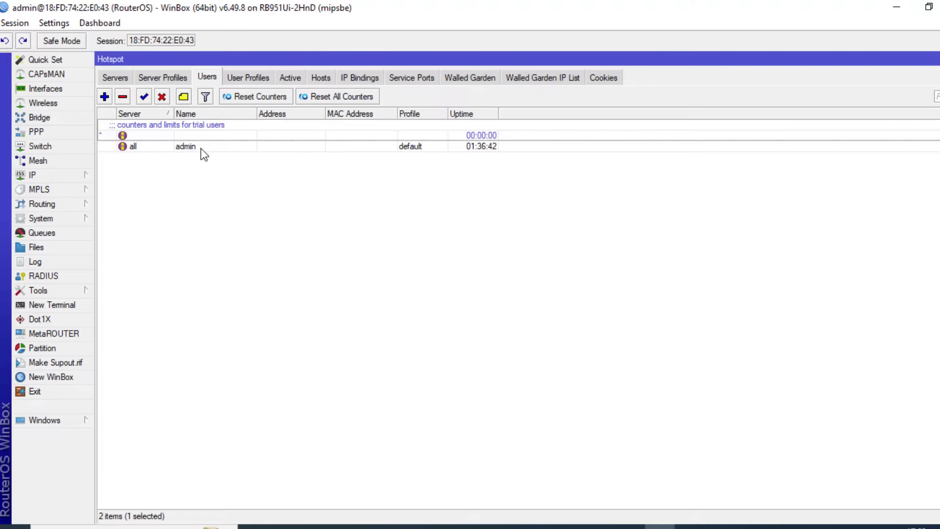
{"action": "left_click", "coordinate": [179, 149]}
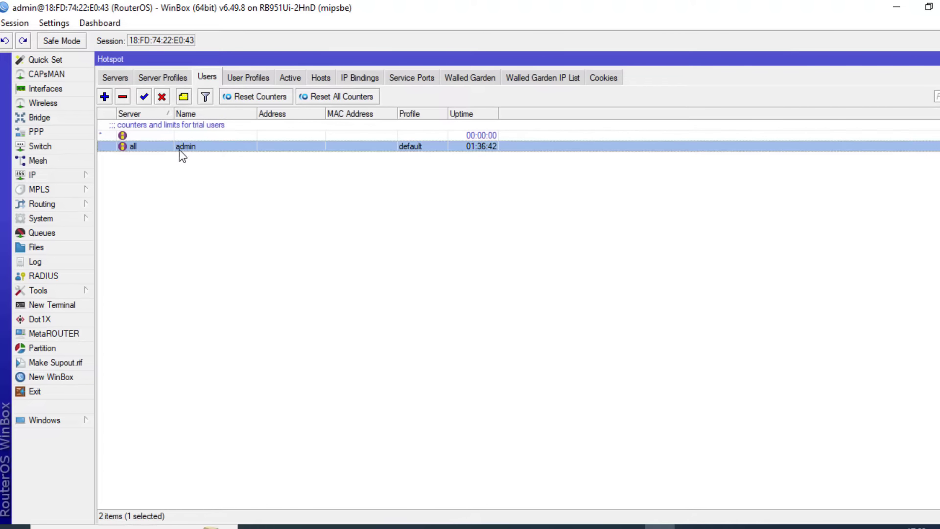
{"action": "double_click", "coordinate": [211, 145]}
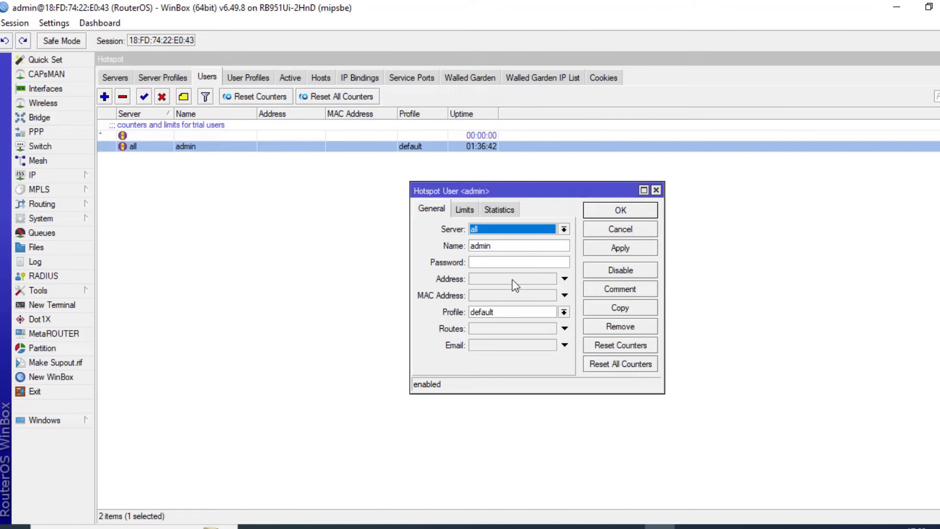
{"action": "left_click", "coordinate": [501, 263]}
{"action": "type", "text": "*"}
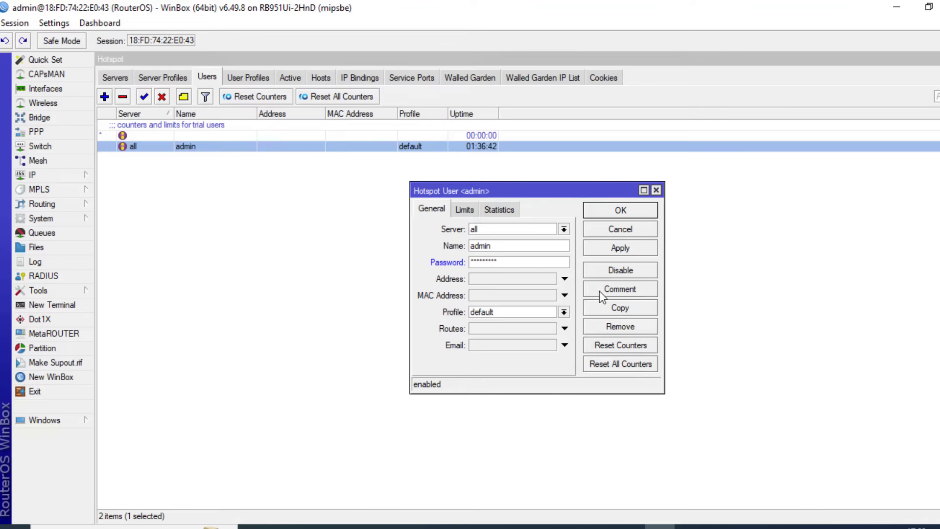
{"action": "left_click", "coordinate": [621, 249]}
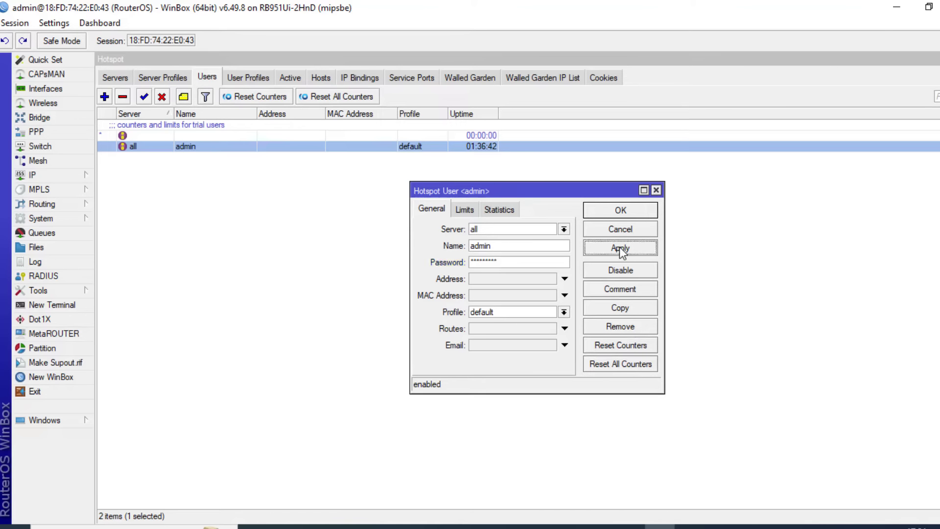
{"action": "left_click", "coordinate": [621, 214]}
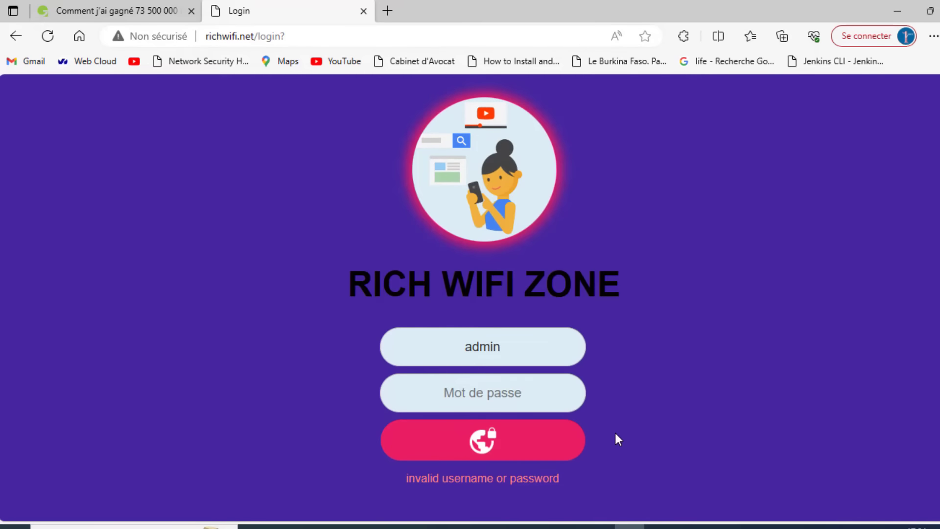
Retry the RICH WIFI ZONE login in Edge and re-enter the password.
{"action": "left_click", "coordinate": [534, 459]}
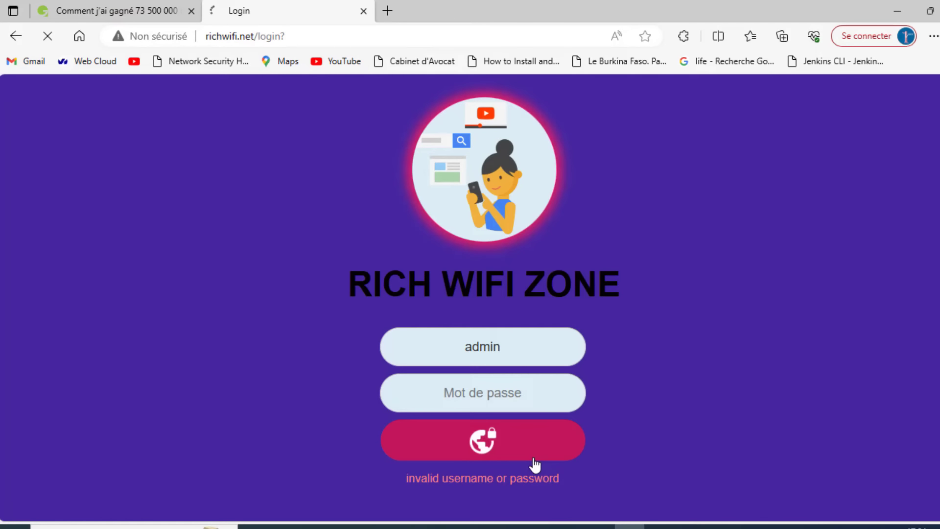
{"action": "left_click", "coordinate": [480, 394]}
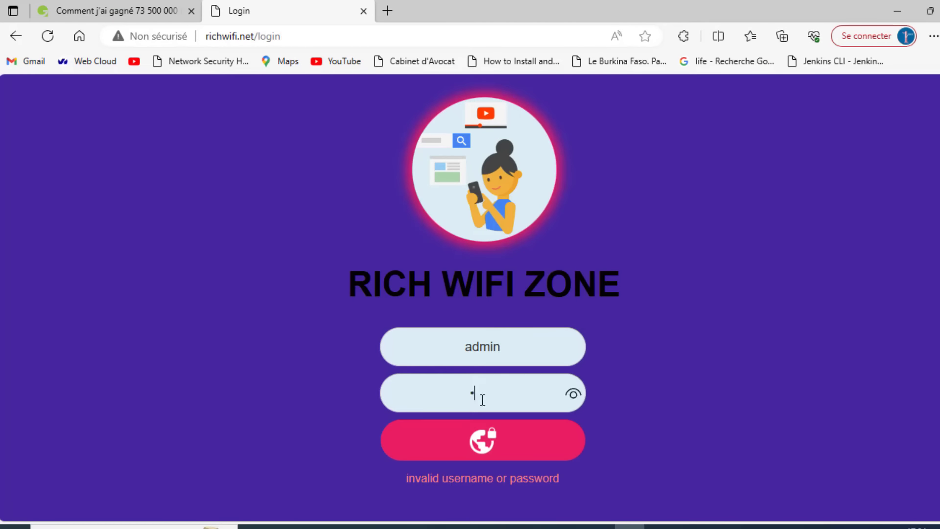